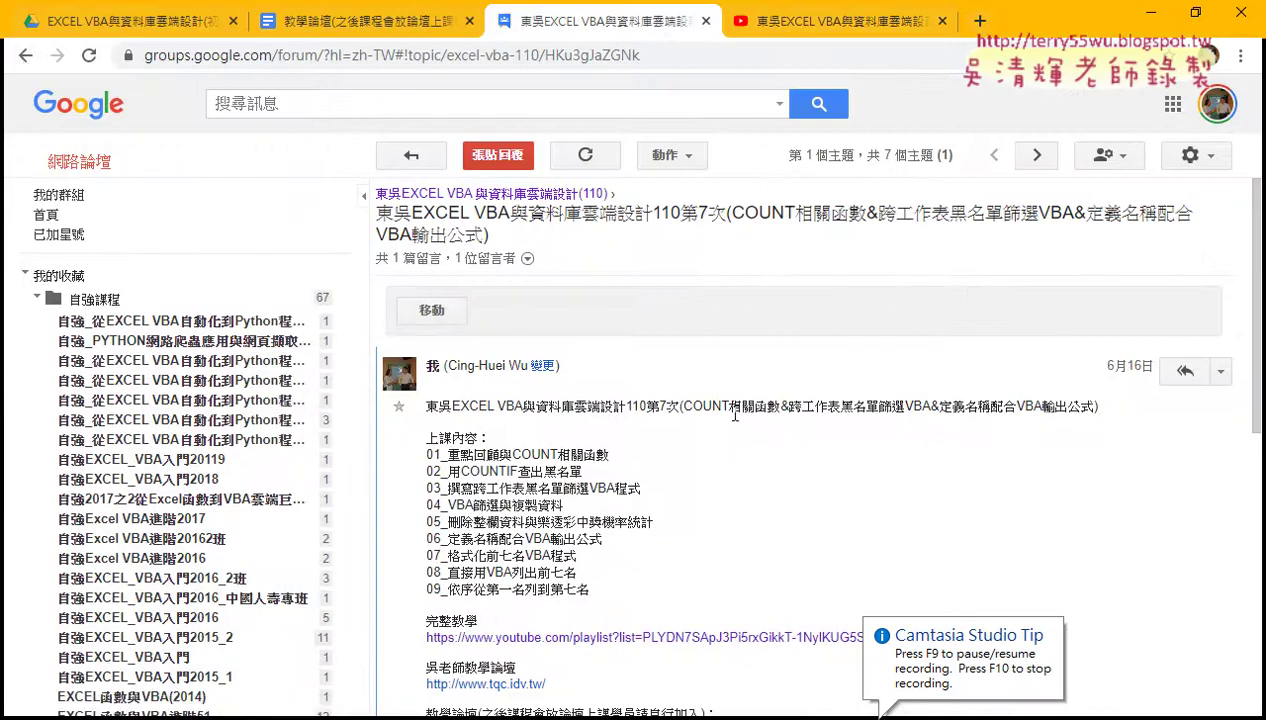
Highlight the COUNT相關函數, 樂透彩中獎機率統計 and 第一名列到第七名 topics in the post.
left_click_drag(686, 406, 906, 406)
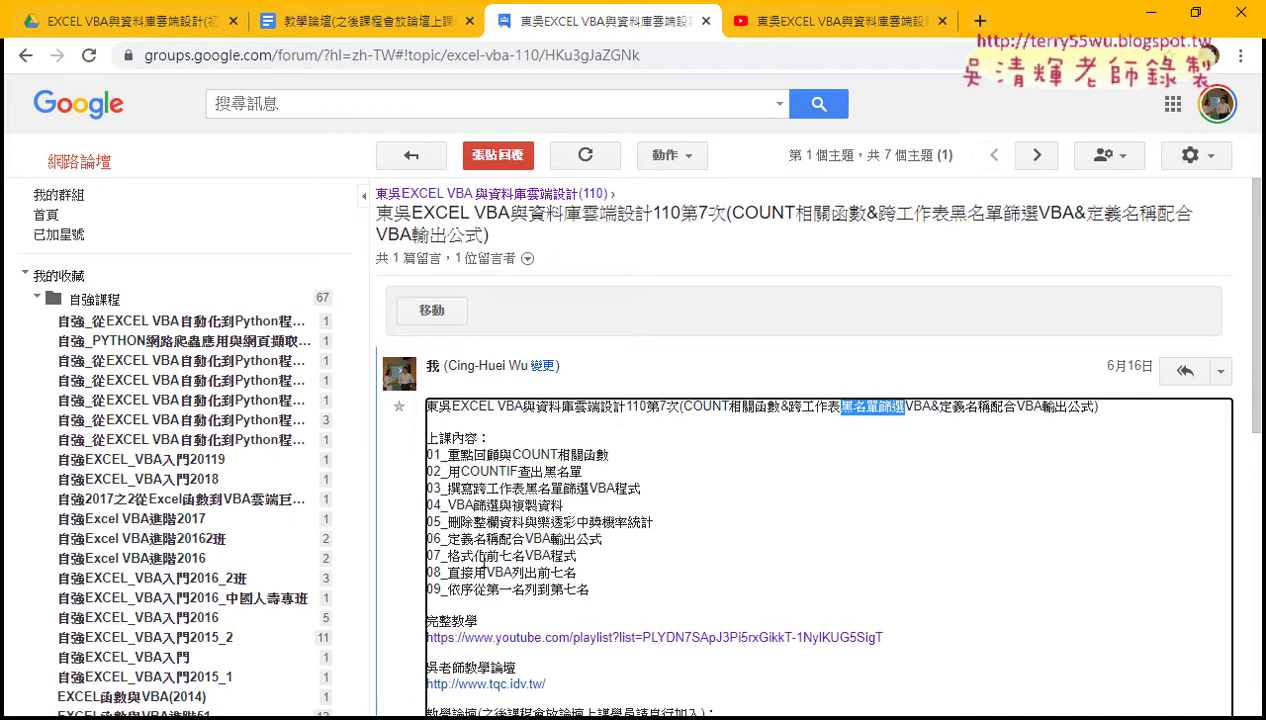
left_click_drag(538, 521, 655, 523)
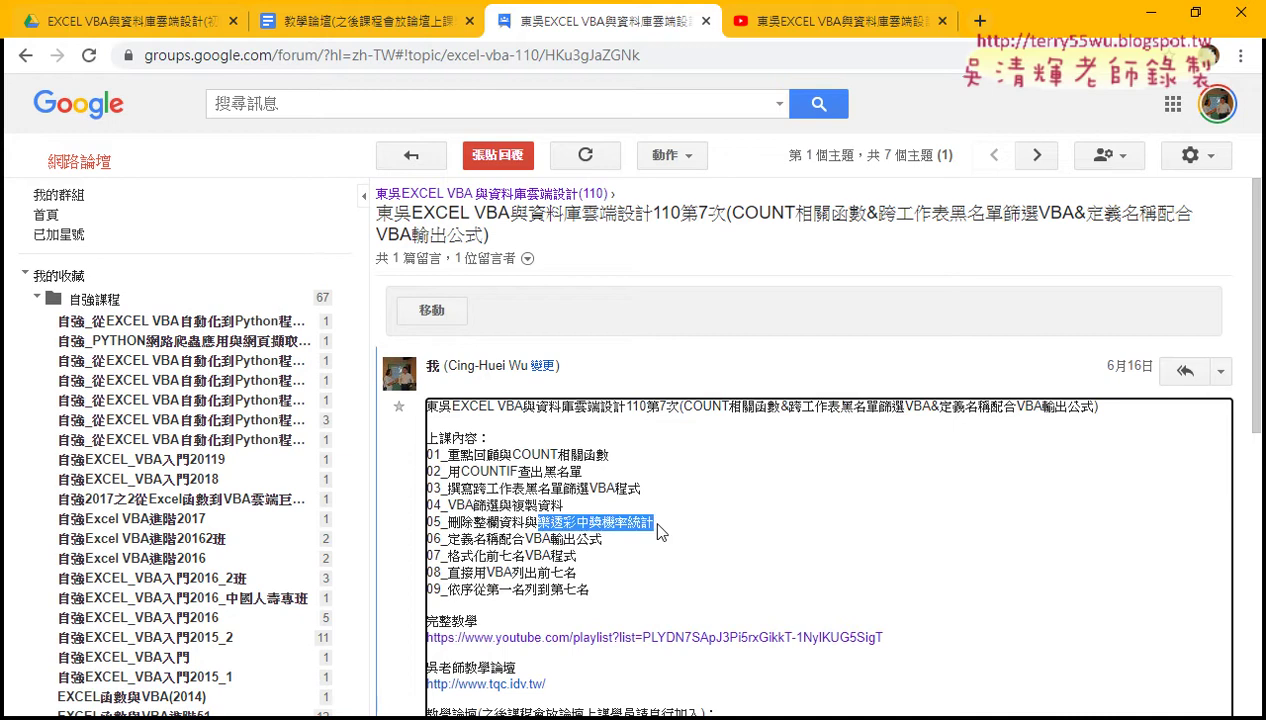
left_click_drag(487, 589, 593, 594)
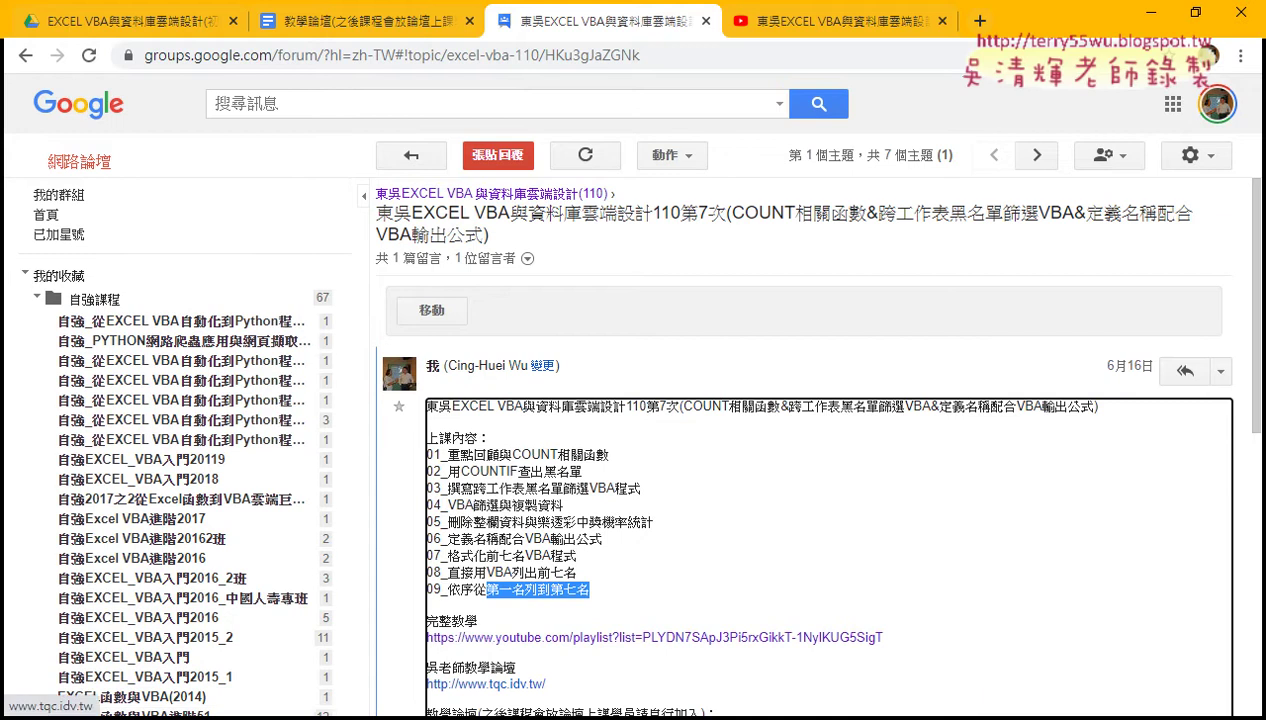
Open the 05檢視與參照函數練習 workbook from 範例檔110\05檢視參照函數.
key("alt+Tab")
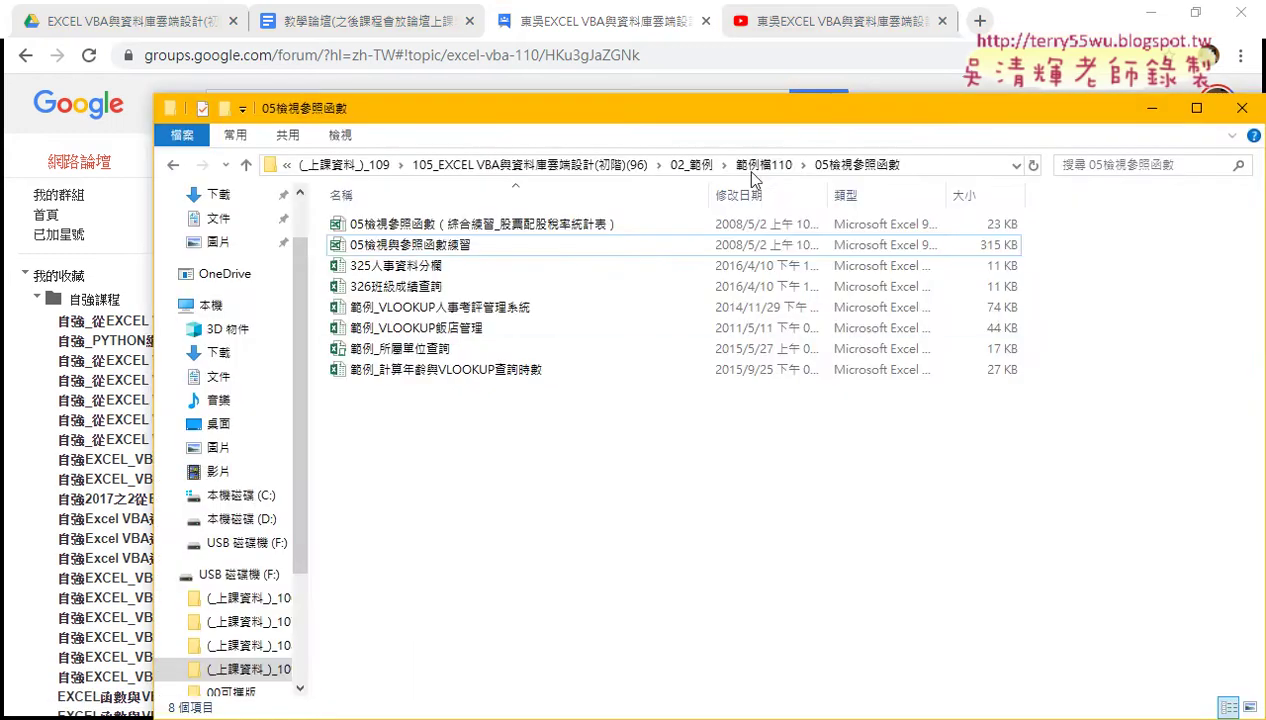
left_click(767, 168)
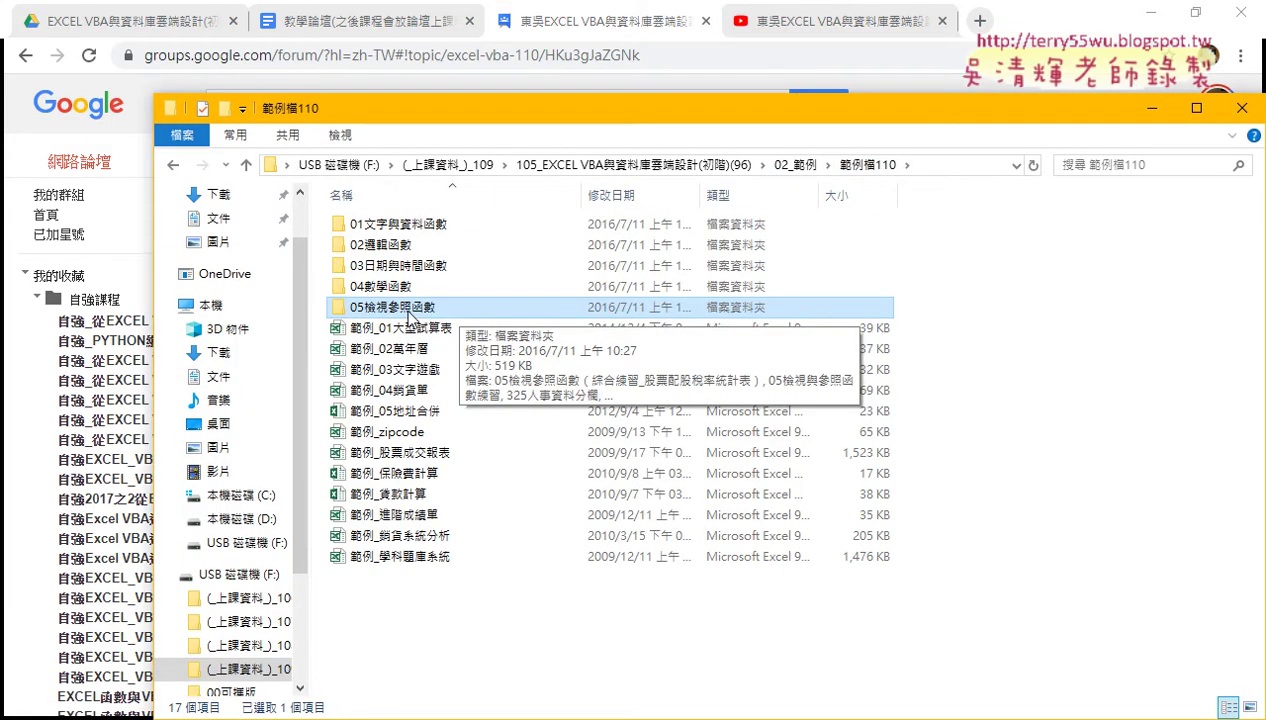
double_click(408, 312)
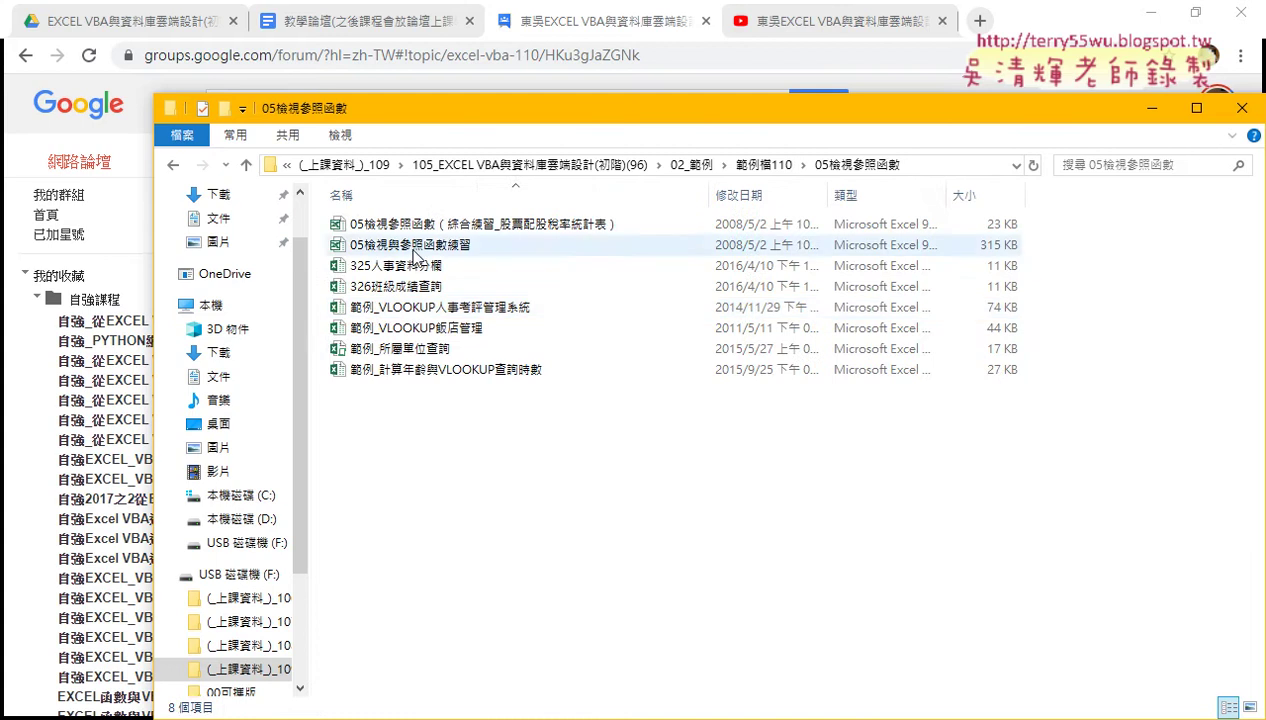
mouse_move(484, 352)
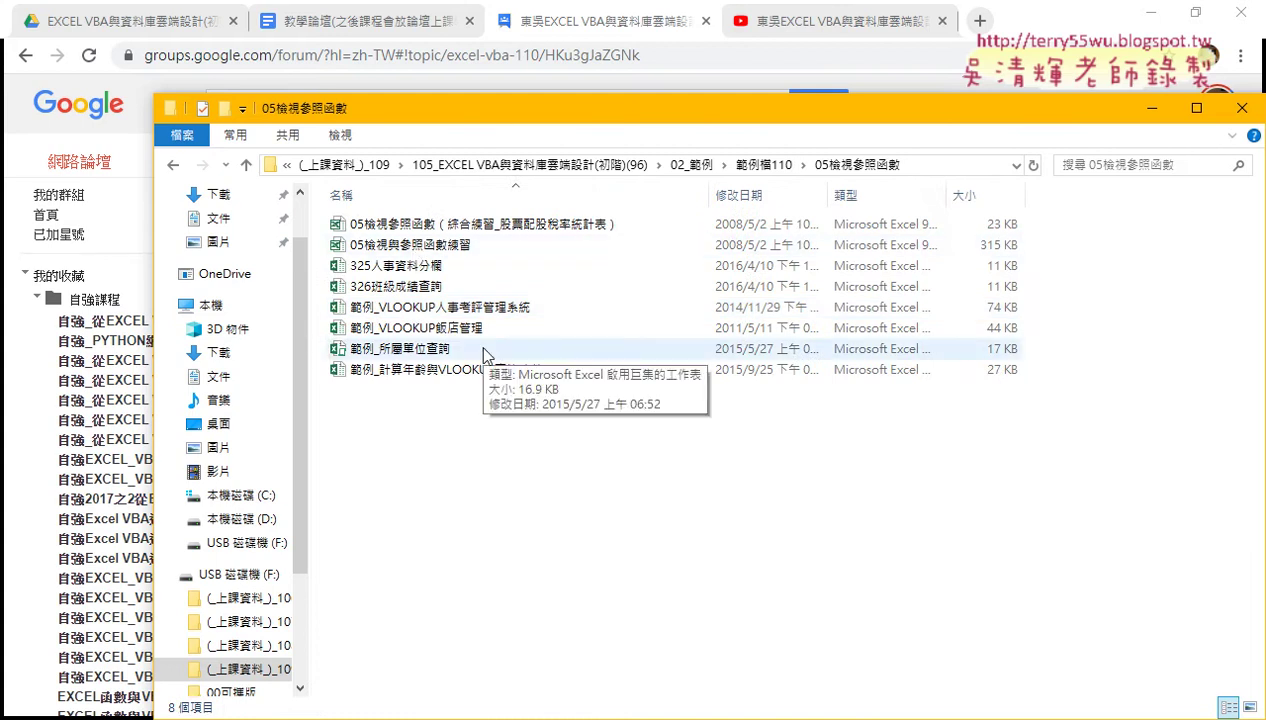
double_click(475, 243)
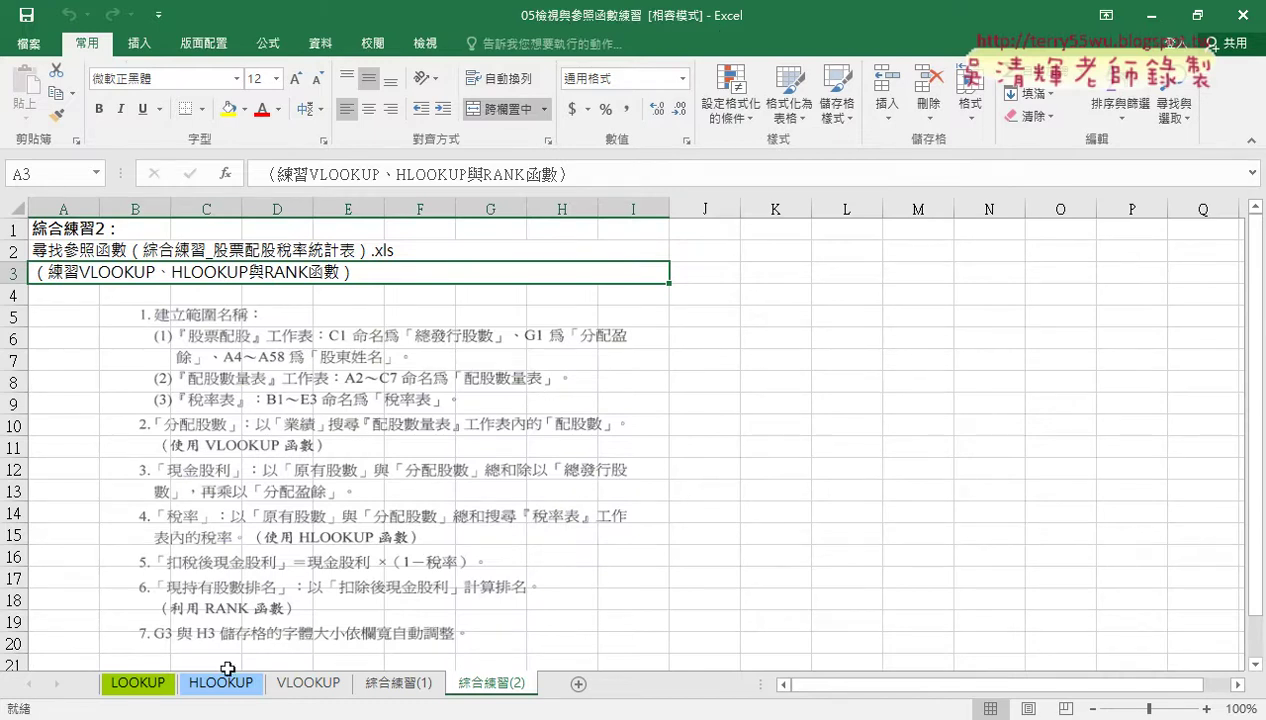
Switch to the LOOKUP sheet and mark its name, problem statement and lookup area in red.
left_click(143, 688)
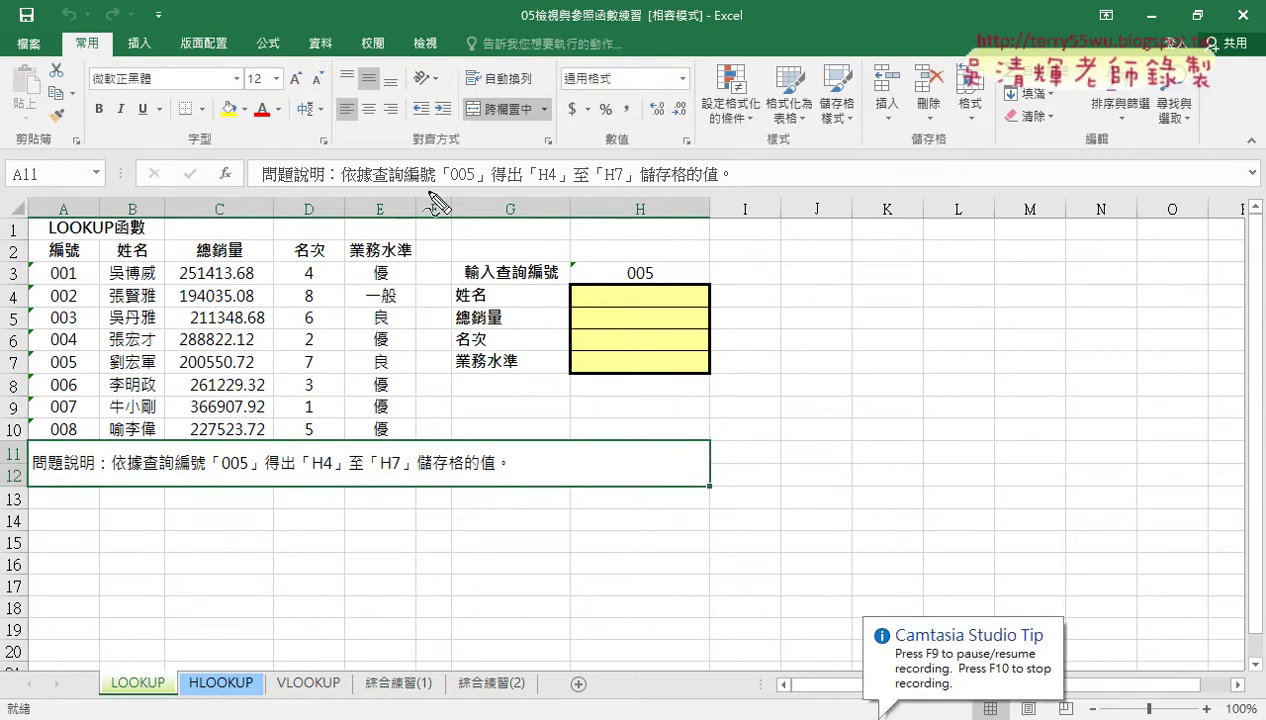
left_click_drag(433, 176, 431, 574)
mouse_move(160, 703)
left_mouse_down()
mouse_move(85, 665)
mouse_move(160, 712)
left_mouse_up()
mouse_move(590, 28)
left_mouse_down()
mouse_move(632, 28)
mouse_move(522, 28)
left_mouse_up()
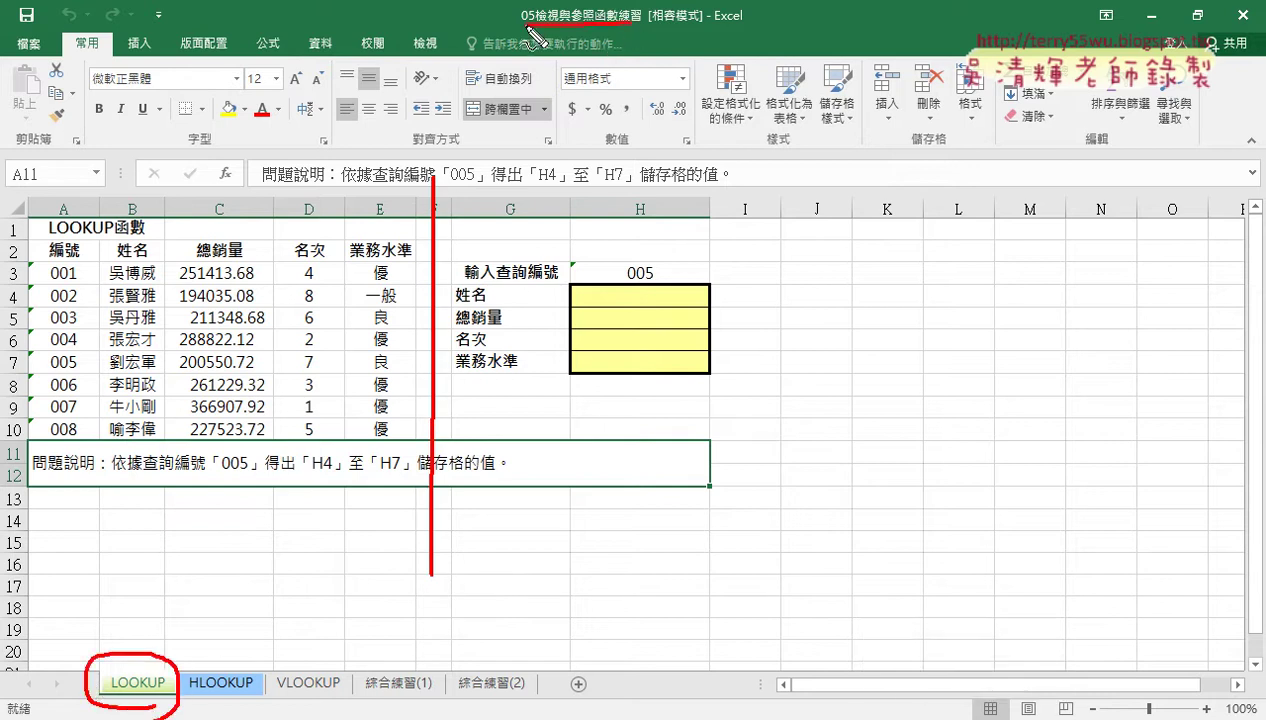
mouse_move(420, 197)
left_mouse_down()
mouse_move(265, 198)
mouse_move(290, 214)
left_mouse_up()
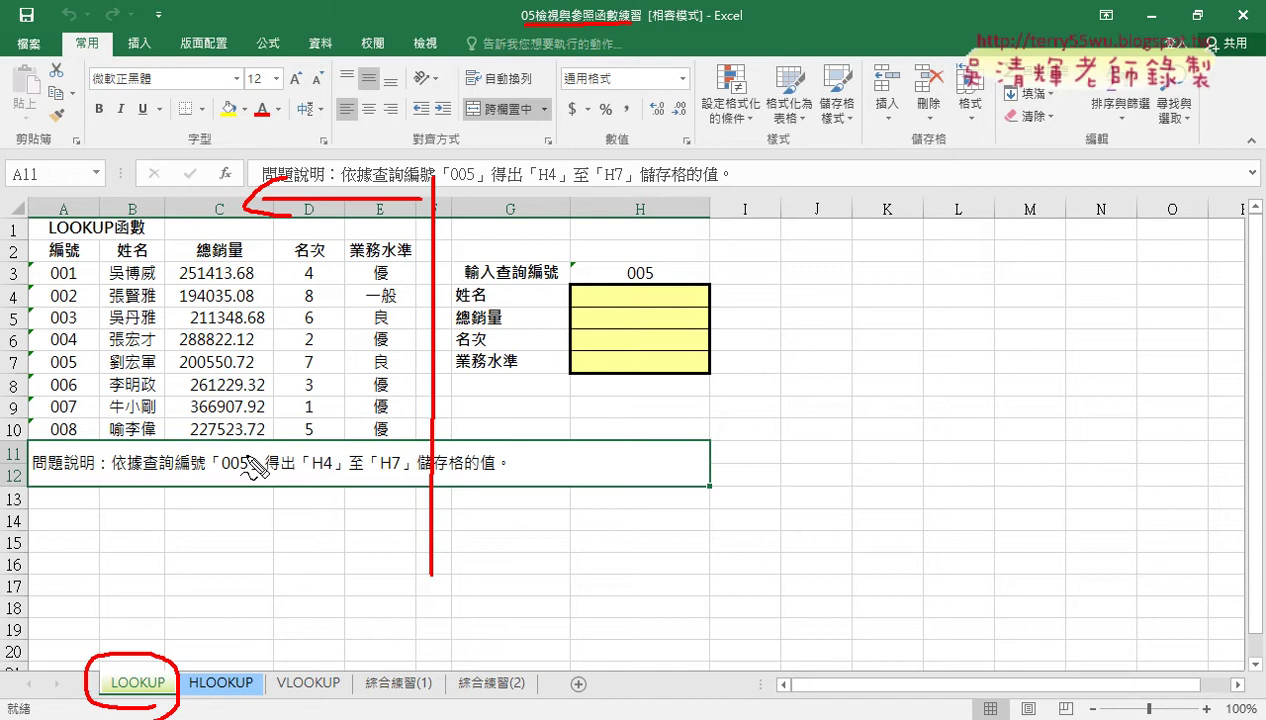
mouse_move(434, 208)
left_mouse_down()
mouse_move(592, 168)
mouse_move(578, 240)
left_mouse_up()
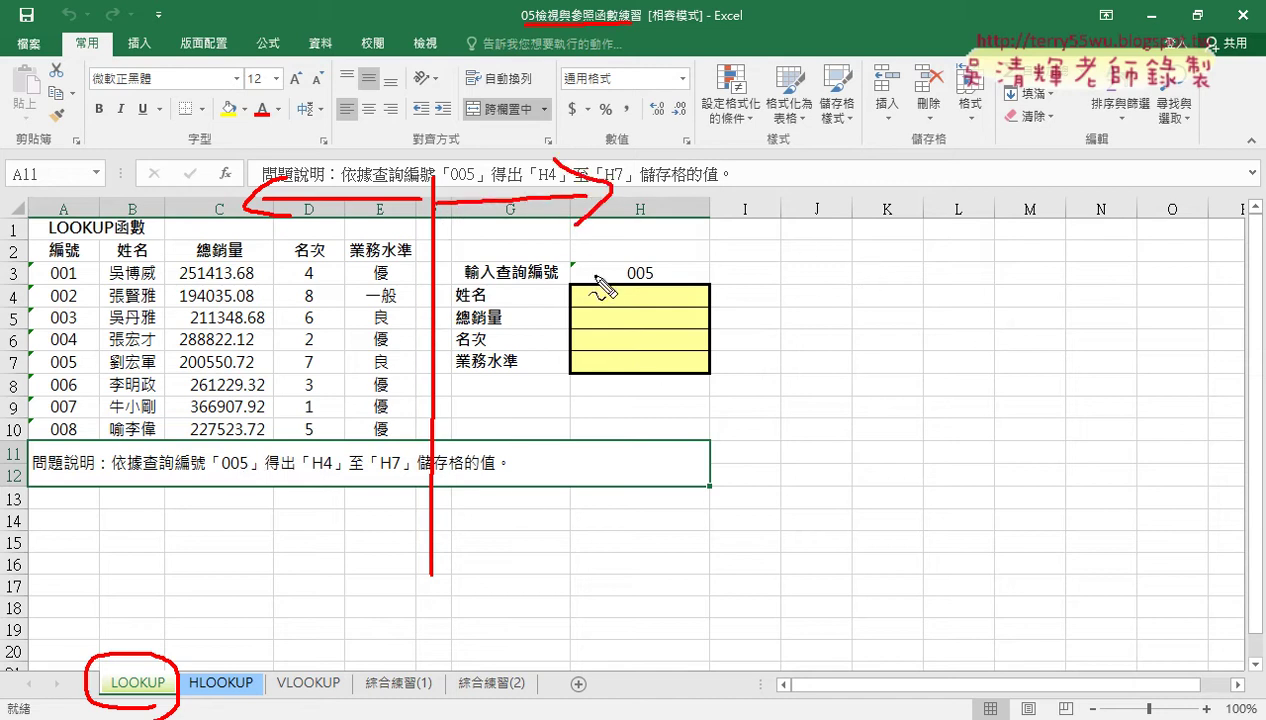
Circle ID 005 in H3 and A7 and the result cells H4–H6, then erase the ink.
mouse_move(628, 282)
left_mouse_down()
mouse_move(683, 256)
mouse_move(665, 283)
left_mouse_up()
mouse_move(56, 237)
left_mouse_down()
mouse_move(85, 261)
mouse_move(50, 240)
left_mouse_up()
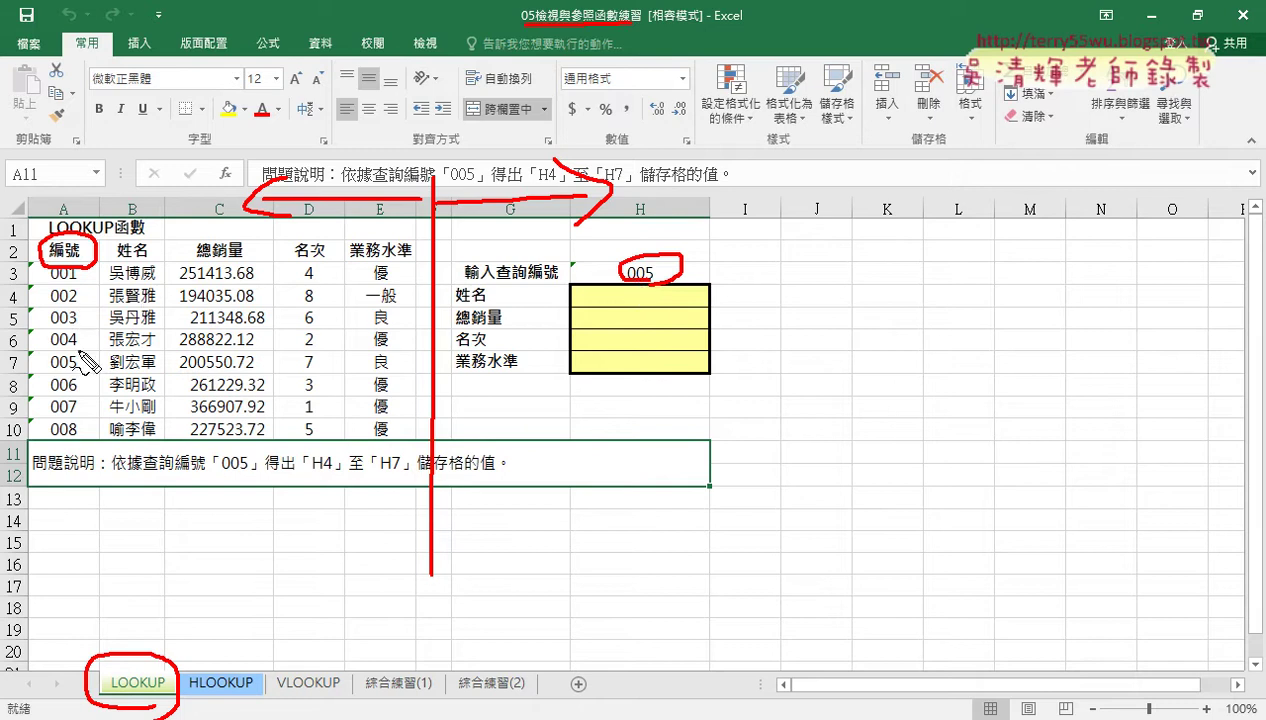
left_click_drag(51, 376, 396, 368)
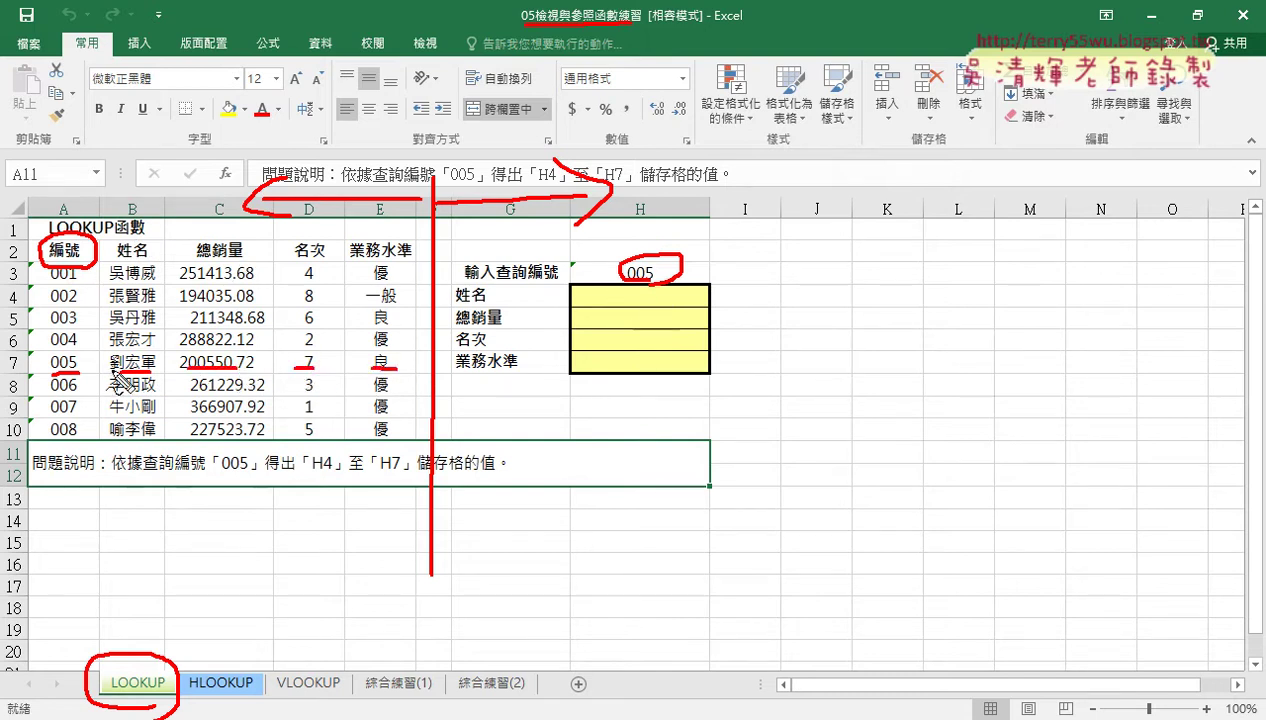
left_click_drag(662, 287, 668, 291)
mouse_move(668, 310)
left_mouse_down()
mouse_move(647, 333)
mouse_move(670, 318)
mouse_move(656, 350)
mouse_move(668, 344)
mouse_move(668, 372)
left_mouse_up()
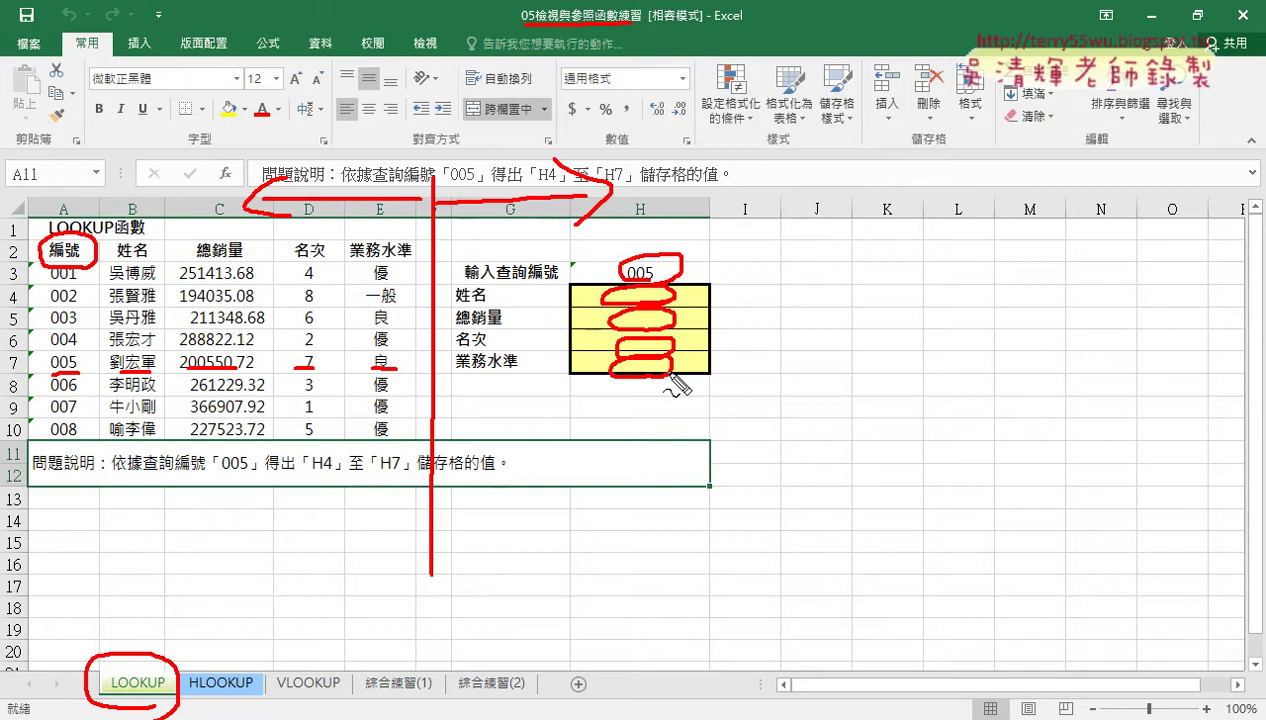
left_click_drag(60, 376, 94, 382)
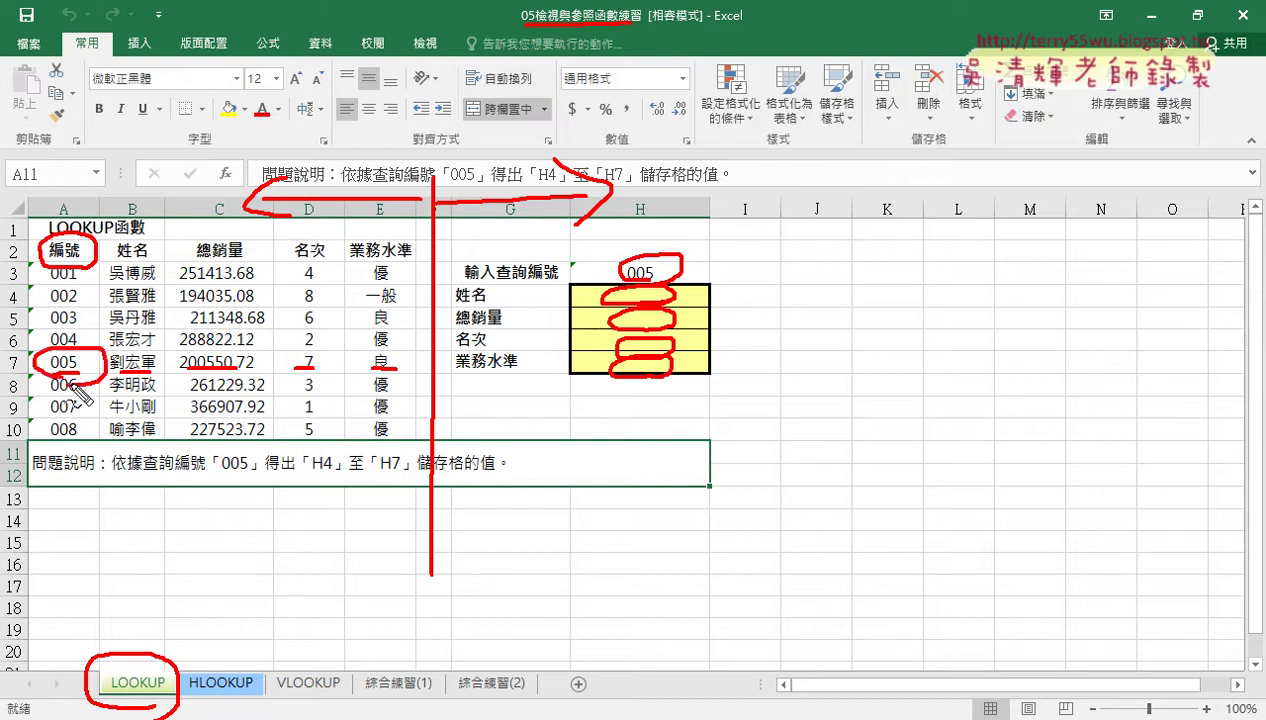
left_click_drag(66, 136, 66, 225)
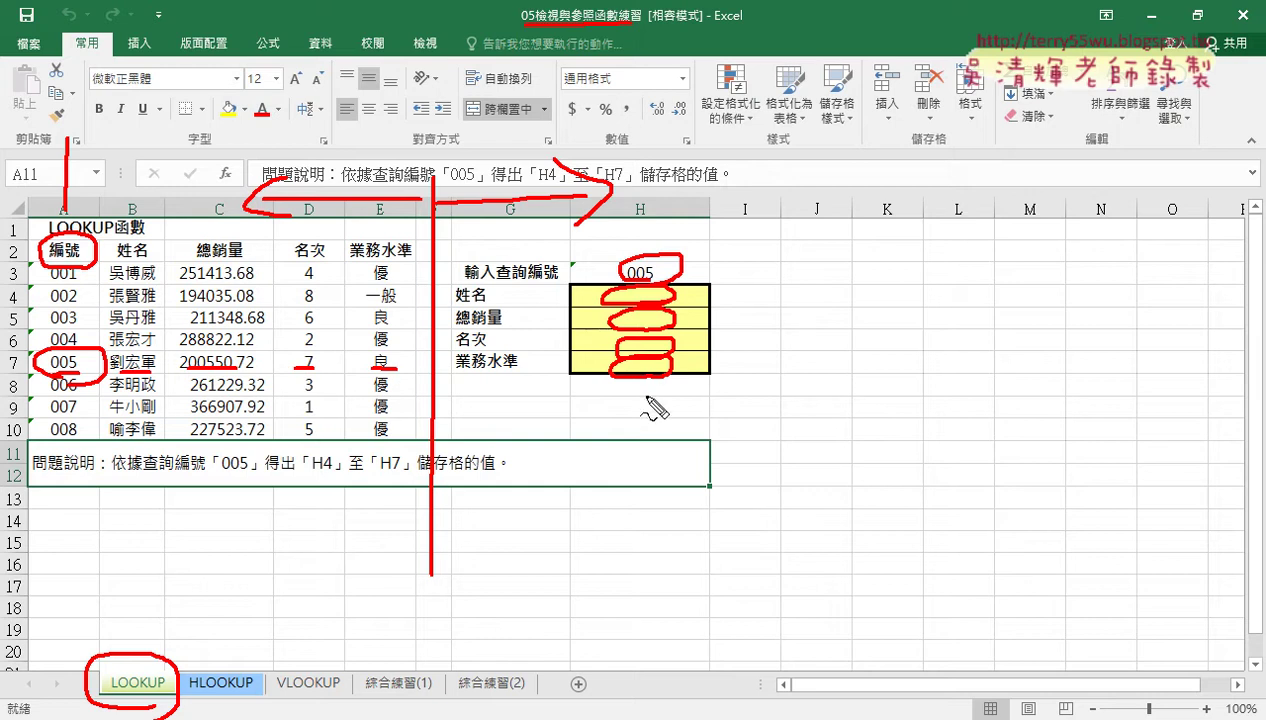
key("Escape")
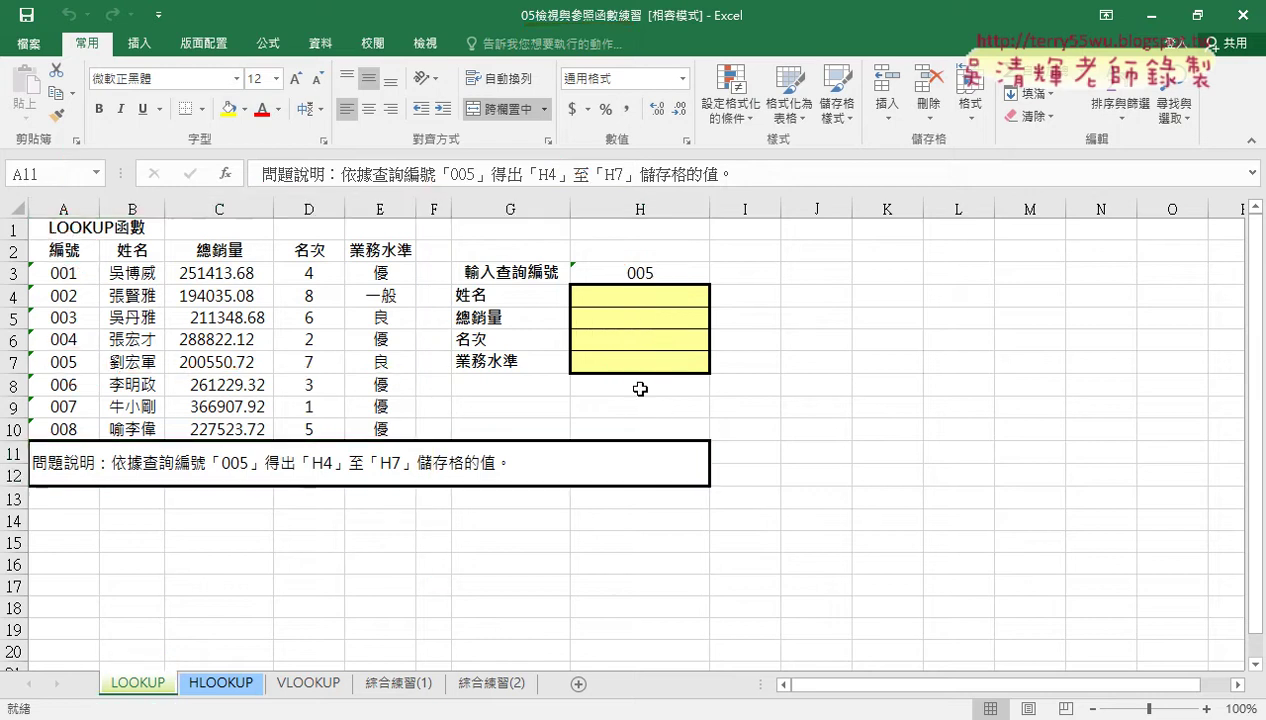
For H4, pick the 檢視與參照 category in Insert Function and select VLOOKUP.
left_click(643, 293)
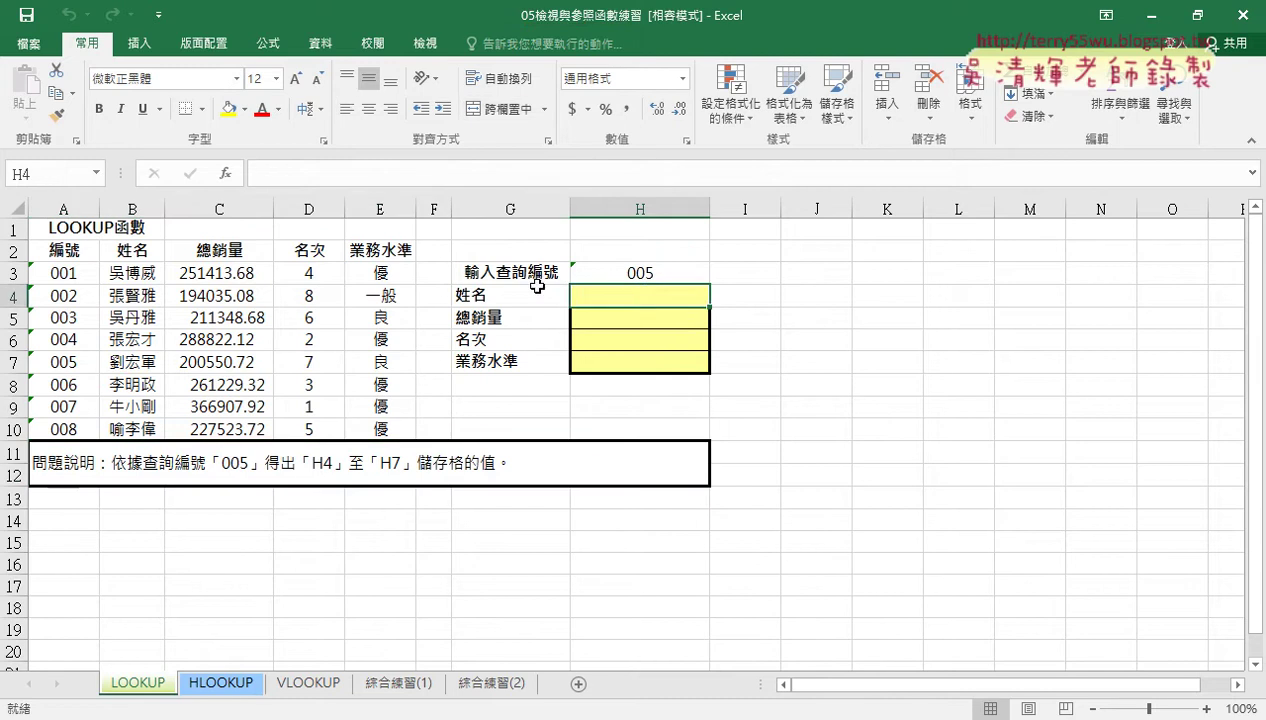
left_click(226, 180)
left_click(600, 252)
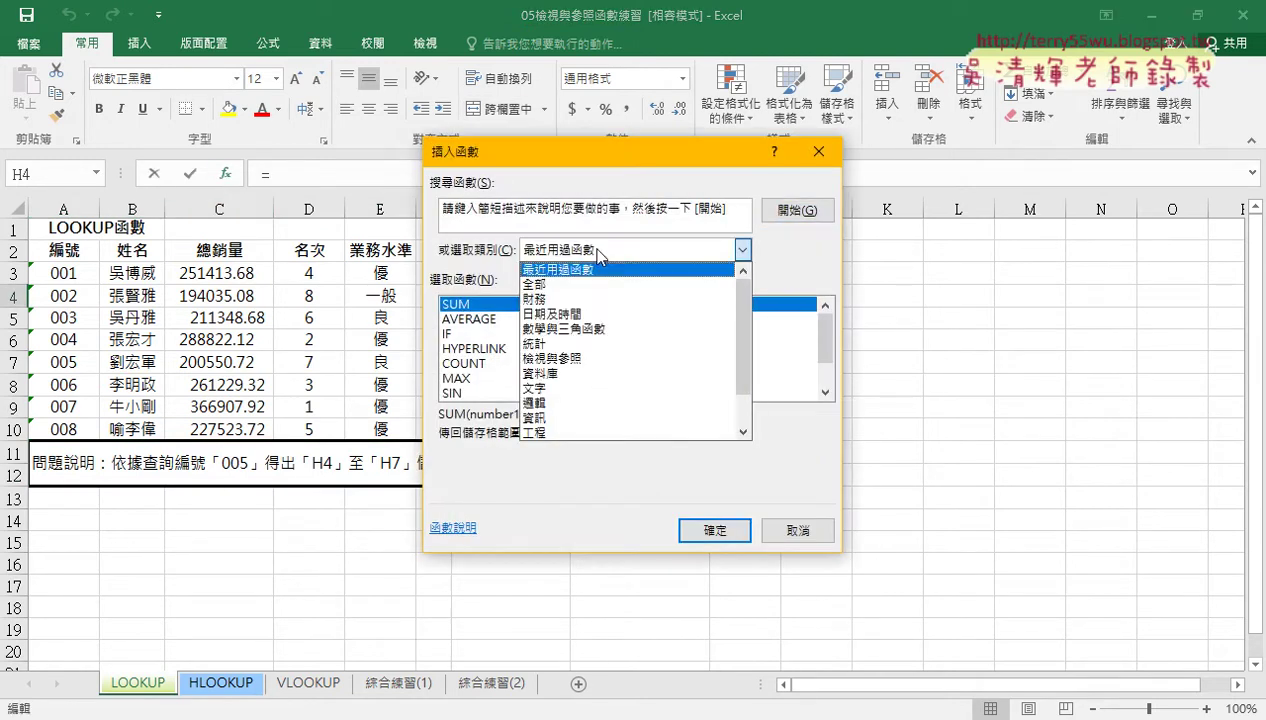
left_click(585, 357)
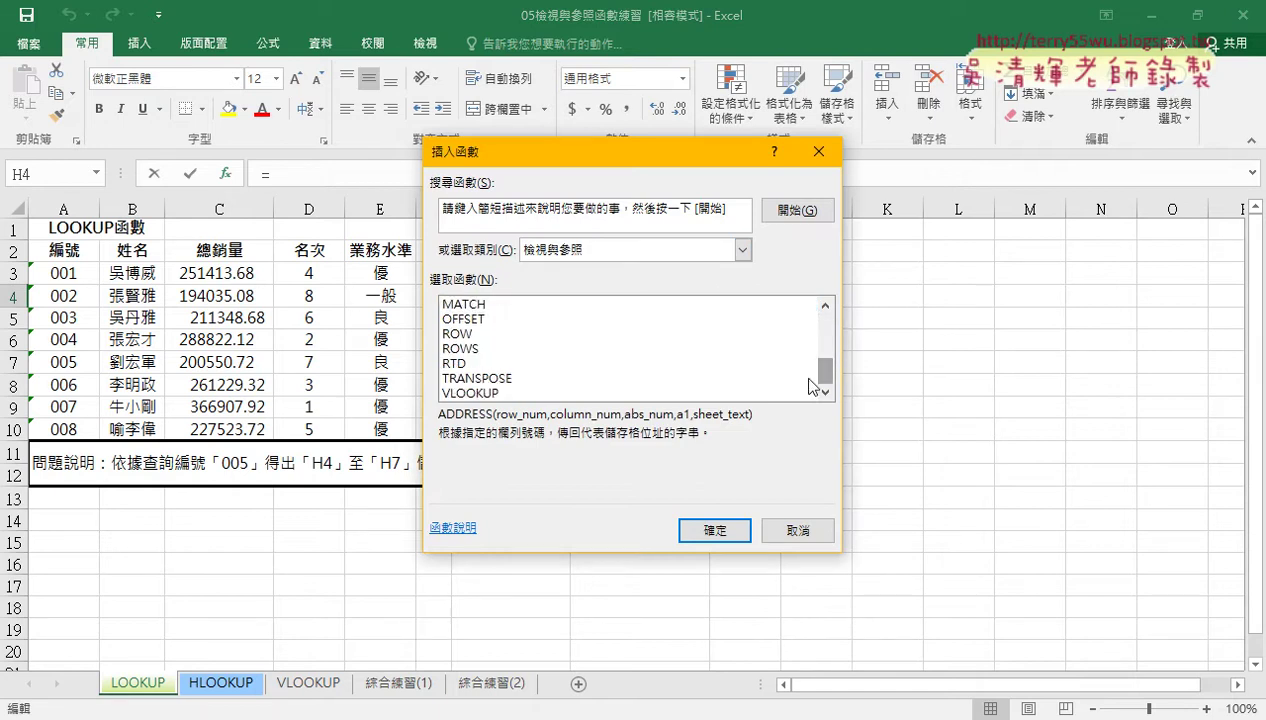
left_click(470, 393)
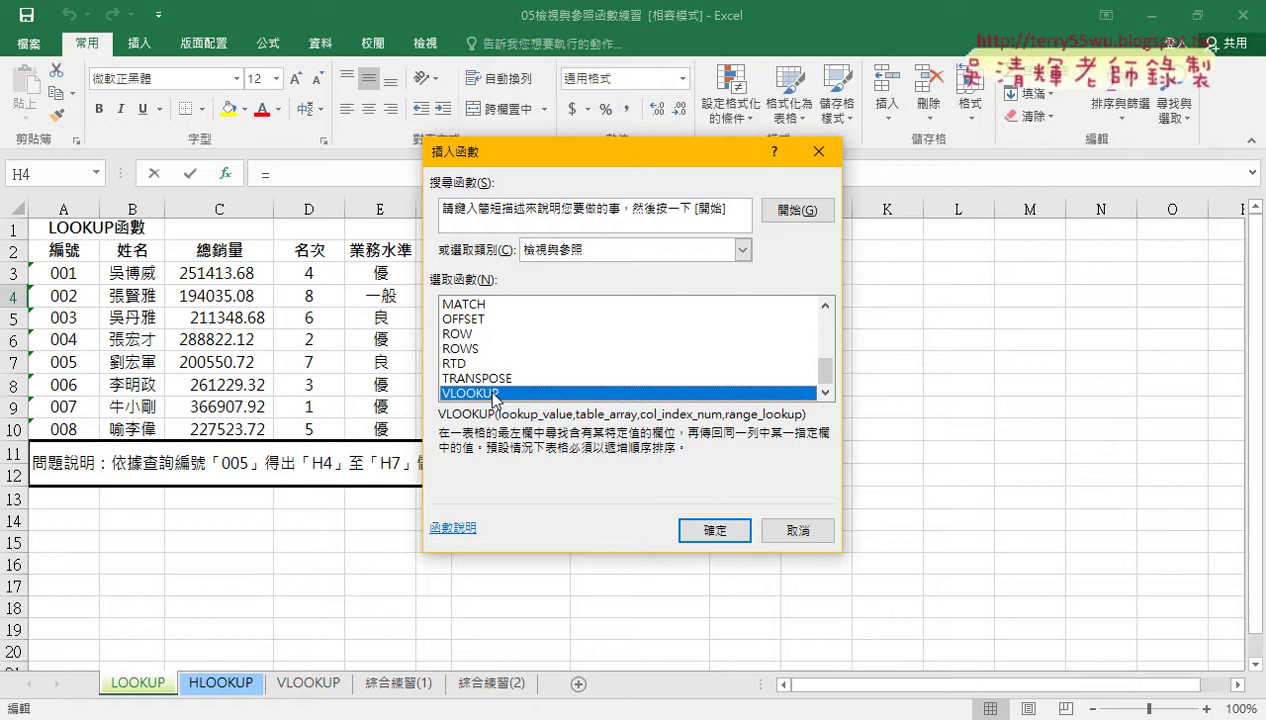
left_click(503, 323)
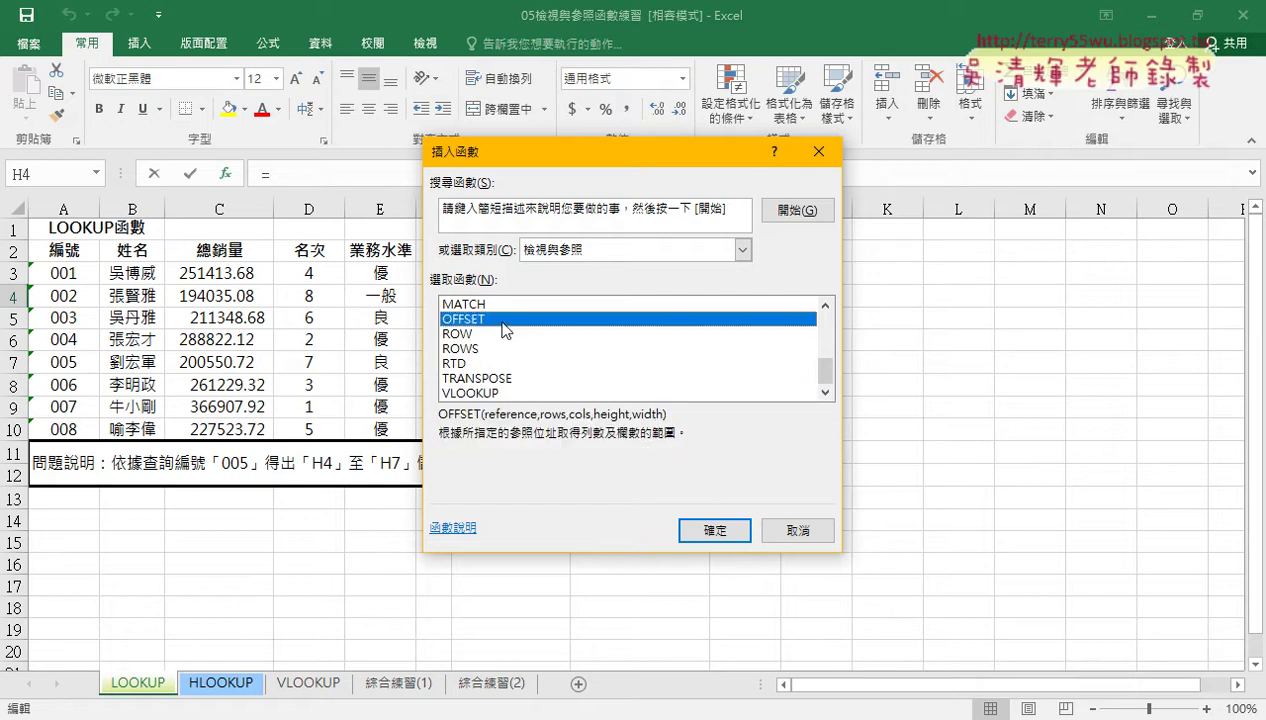
left_click(474, 394)
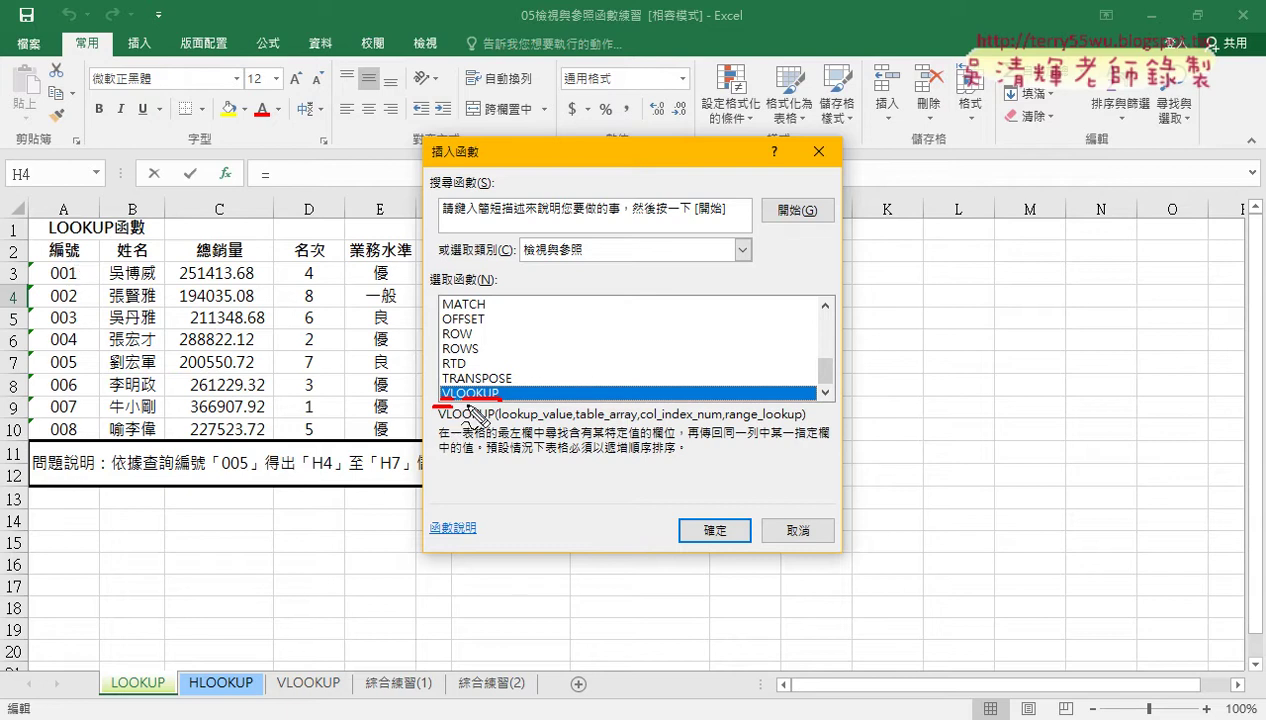
Mark the 編號 and 姓名 headers and the ID column A3:A8 in red, then clear the ink.
mouse_move(80, 262)
left_mouse_down()
mouse_move(48, 265)
mouse_move(92, 266)
left_mouse_up()
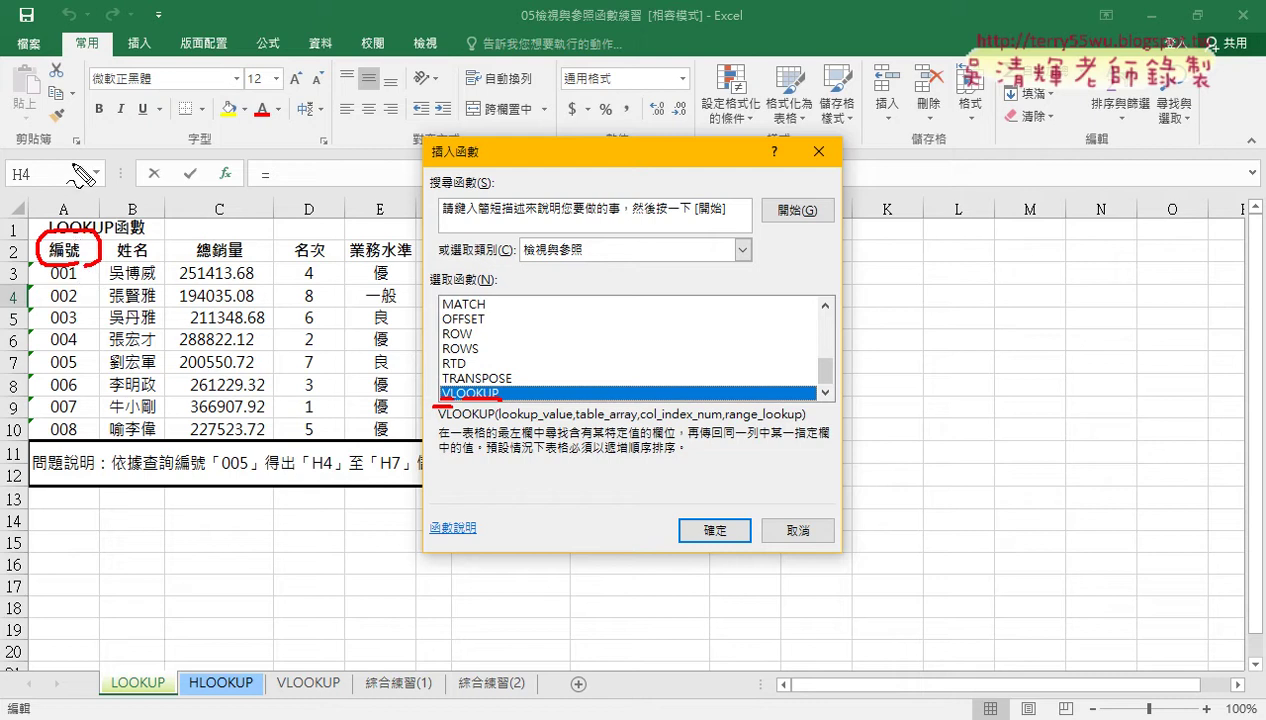
left_click_drag(148, 268, 258, 250)
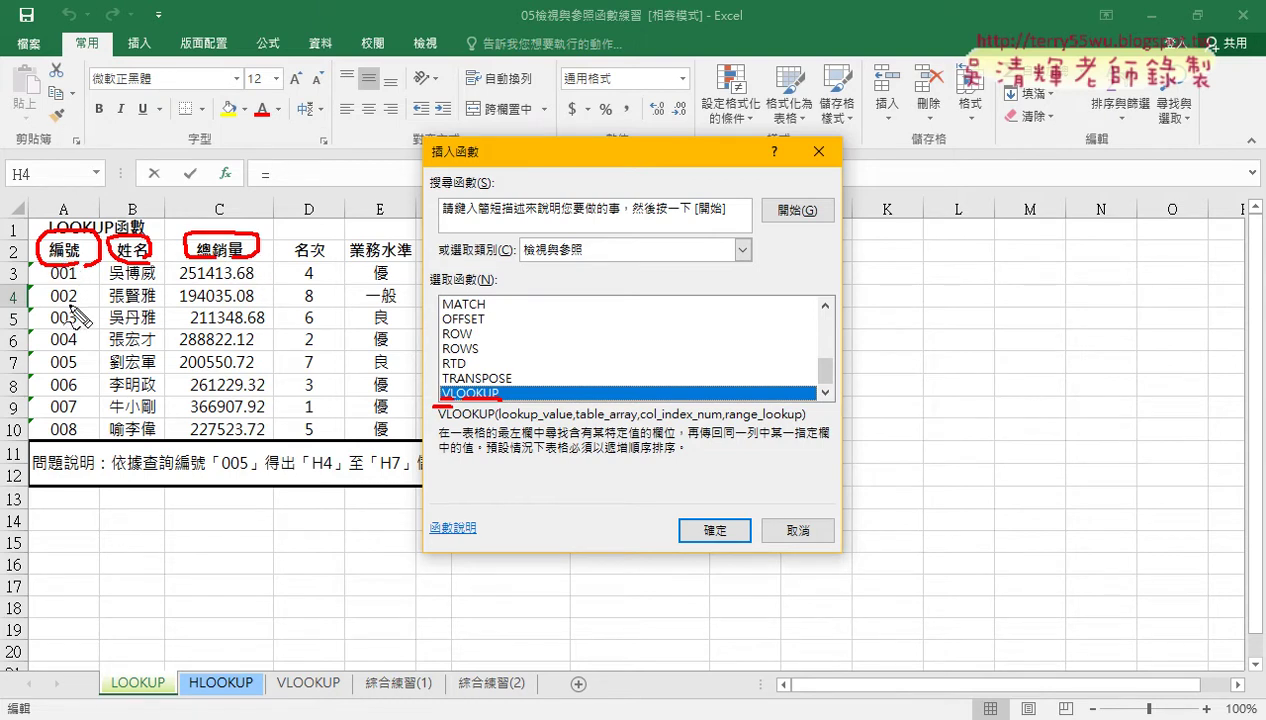
mouse_move(67, 283)
left_mouse_down()
mouse_move(62, 385)
mouse_move(90, 375)
left_mouse_up()
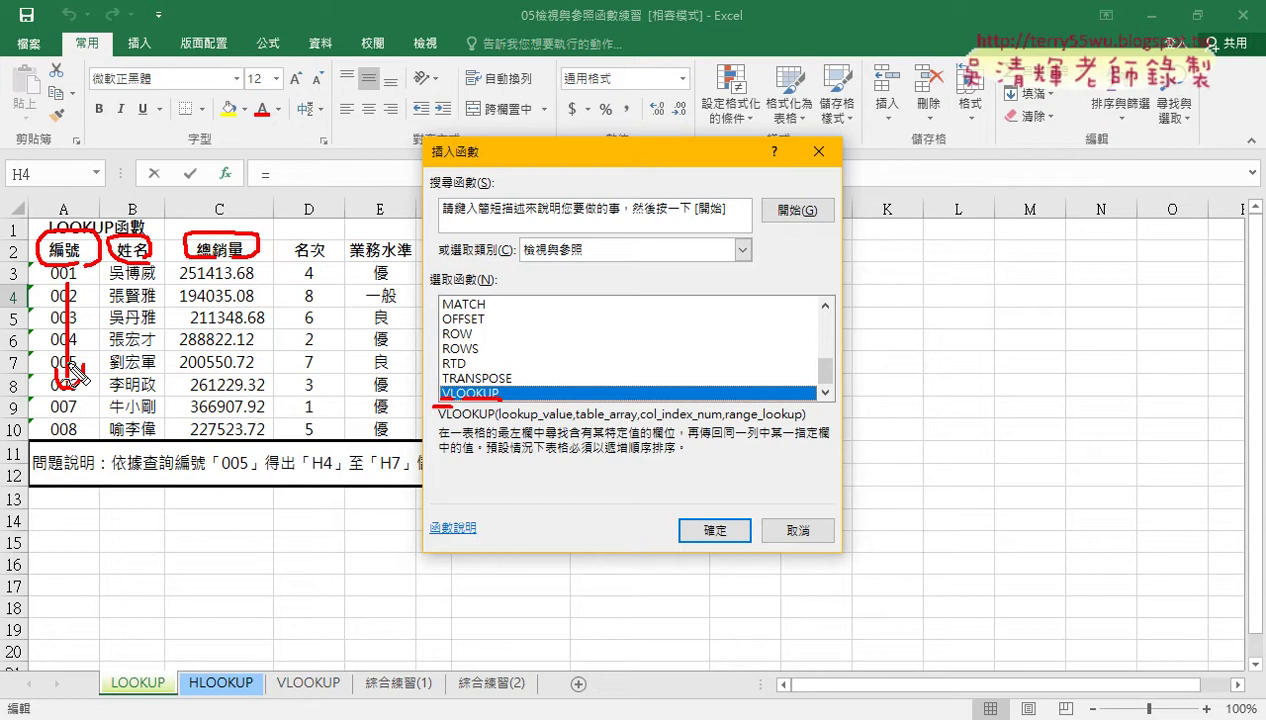
key("Escape")
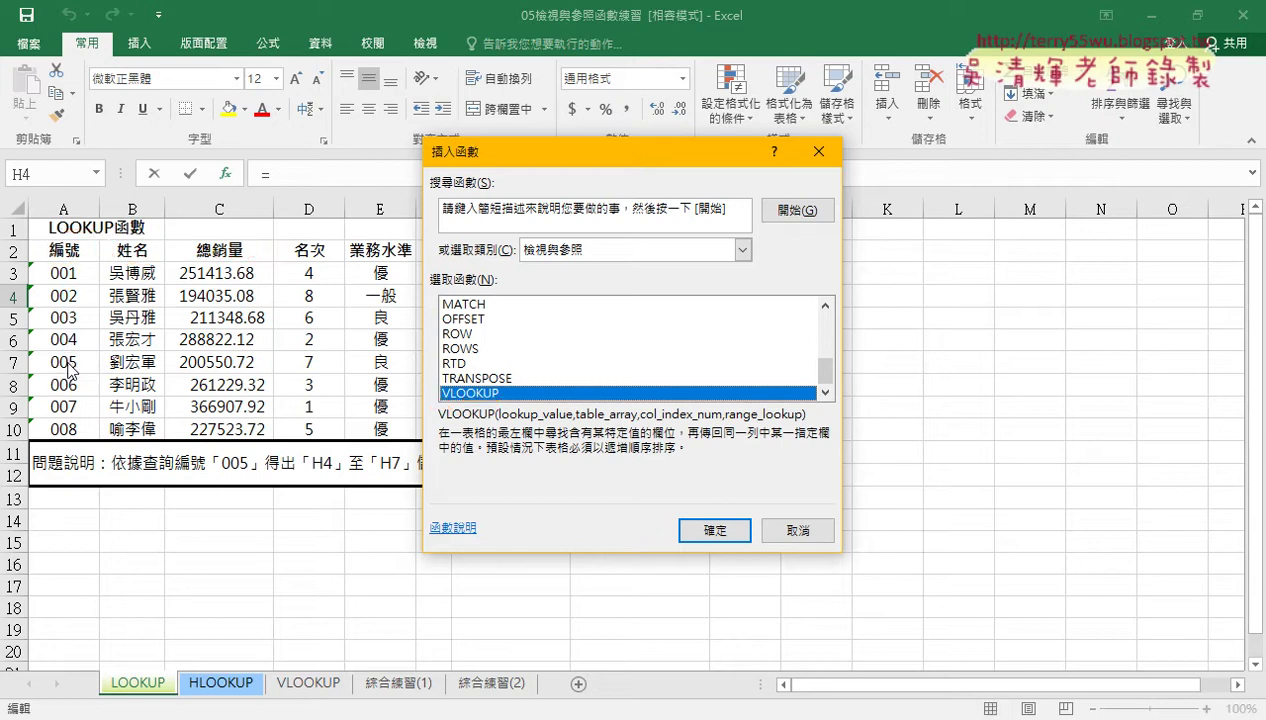
Start VLOOKUP in H4 and point out the Lookup_value argument and ID 005 in H3.
left_click(715, 535)
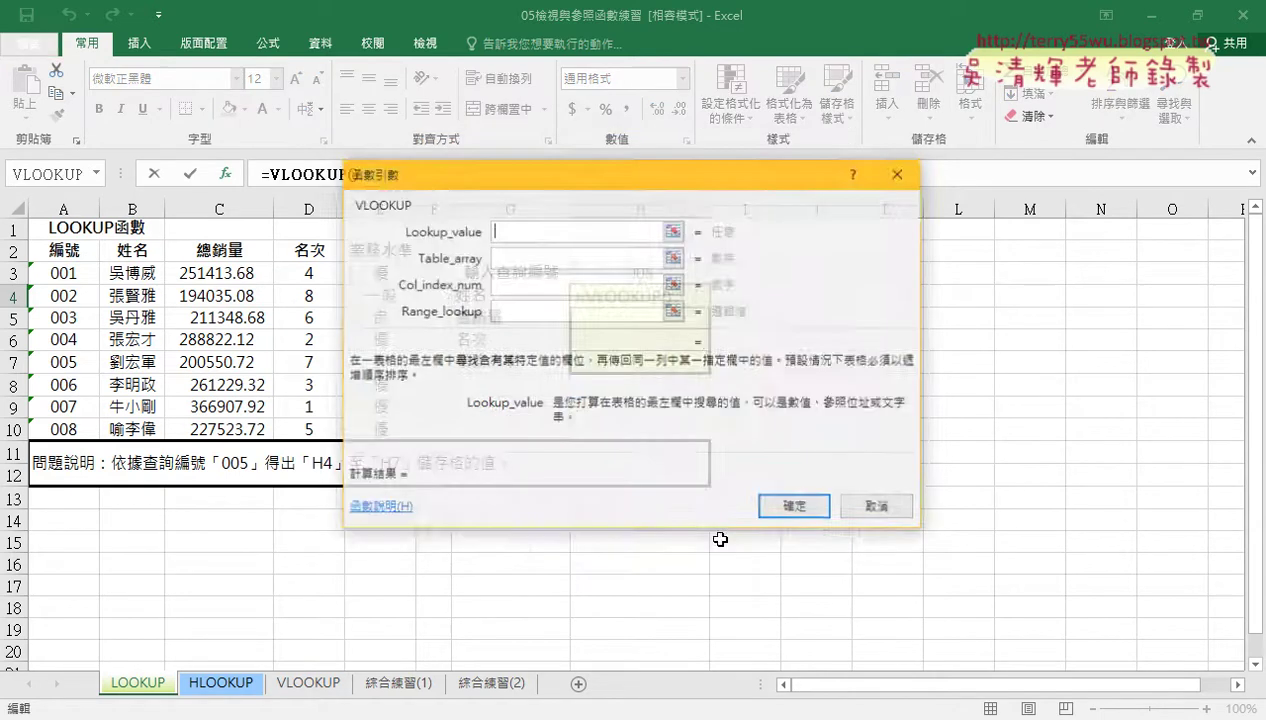
left_click_drag(585, 190, 946, 186)
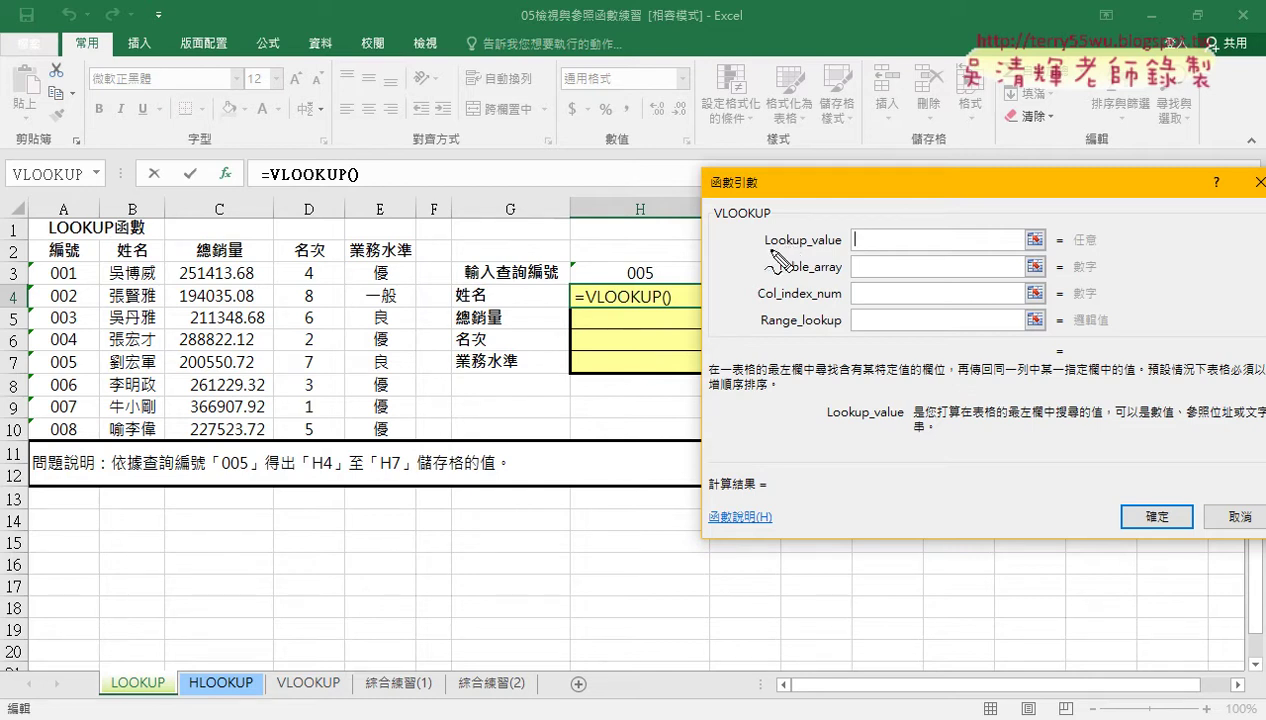
left_click_drag(765, 247, 842, 249)
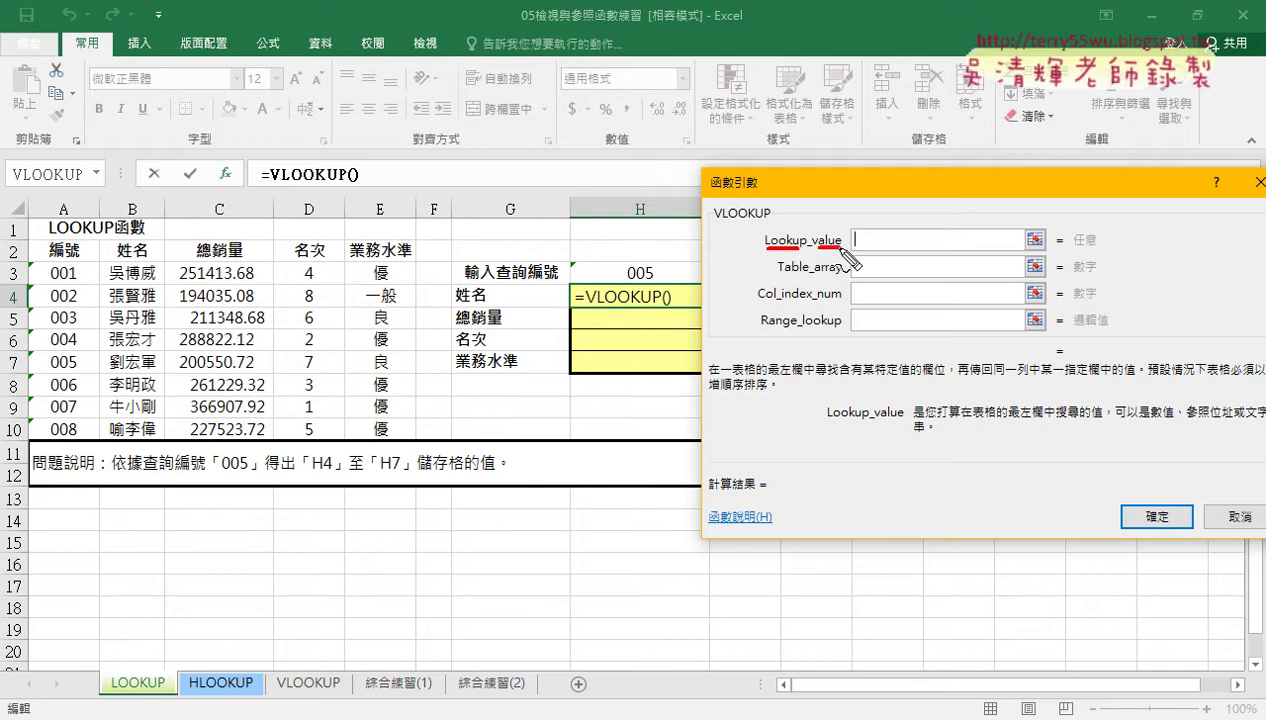
left_click_drag(655, 258, 668, 287)
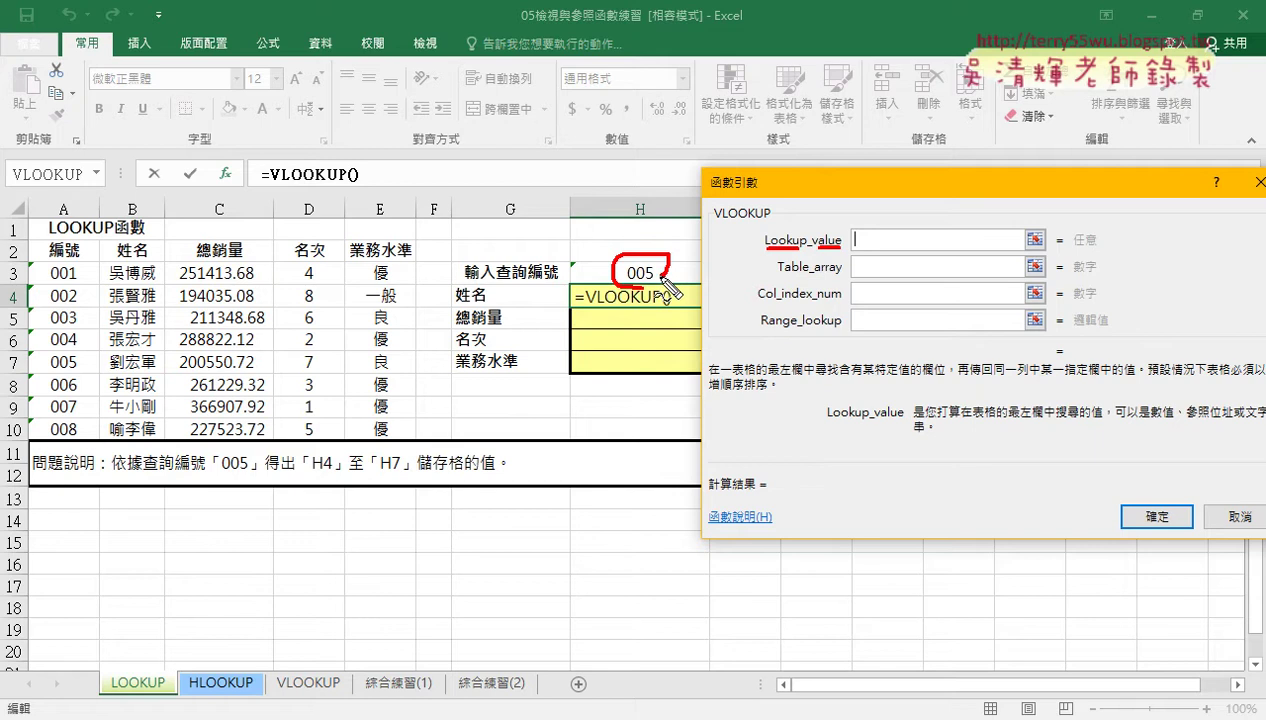
key("Escape")
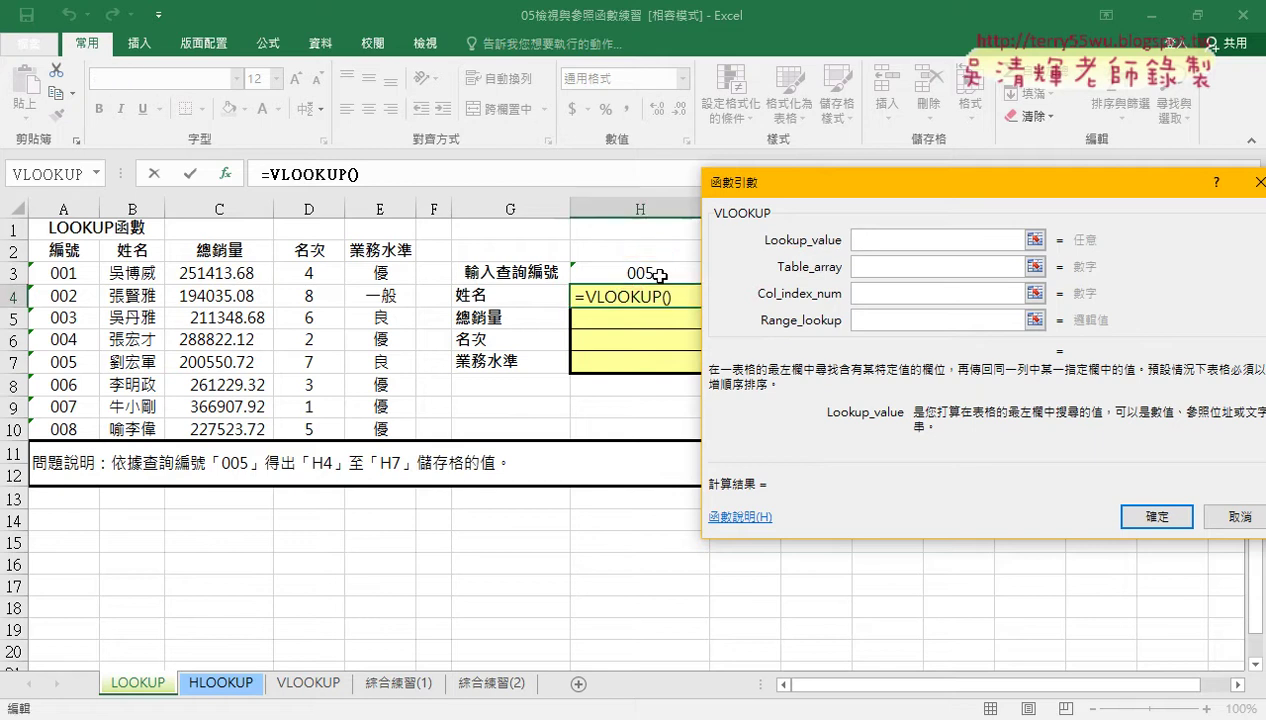
Set Lookup_value to H3 and Table_array to A3:E10.
left_click(660, 275)
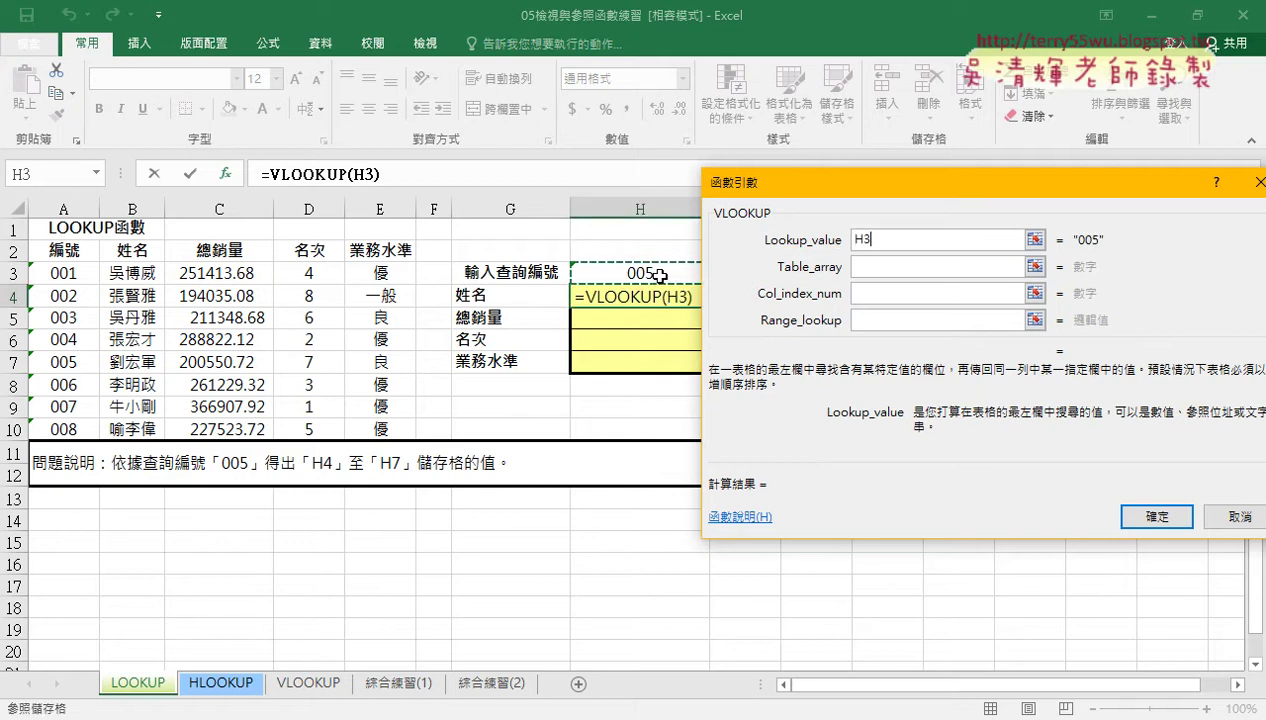
left_click(866, 268)
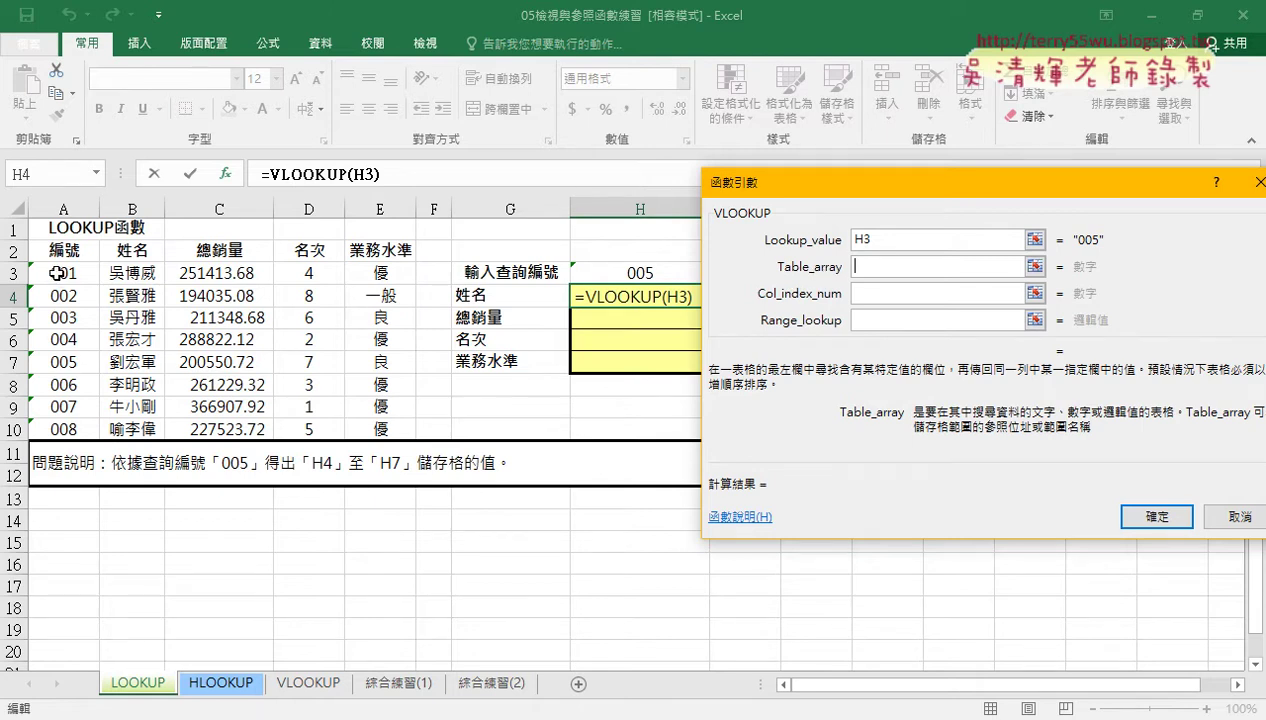
left_click_drag(66, 272, 373, 428)
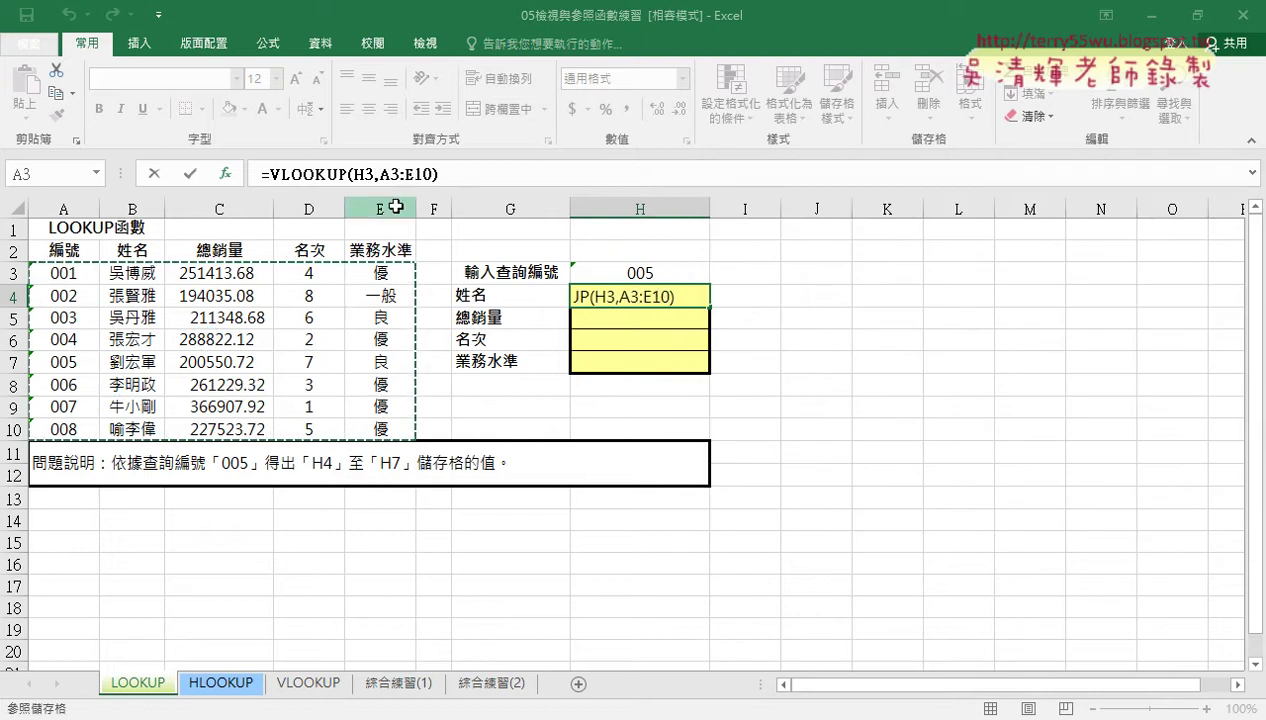
key("Return")
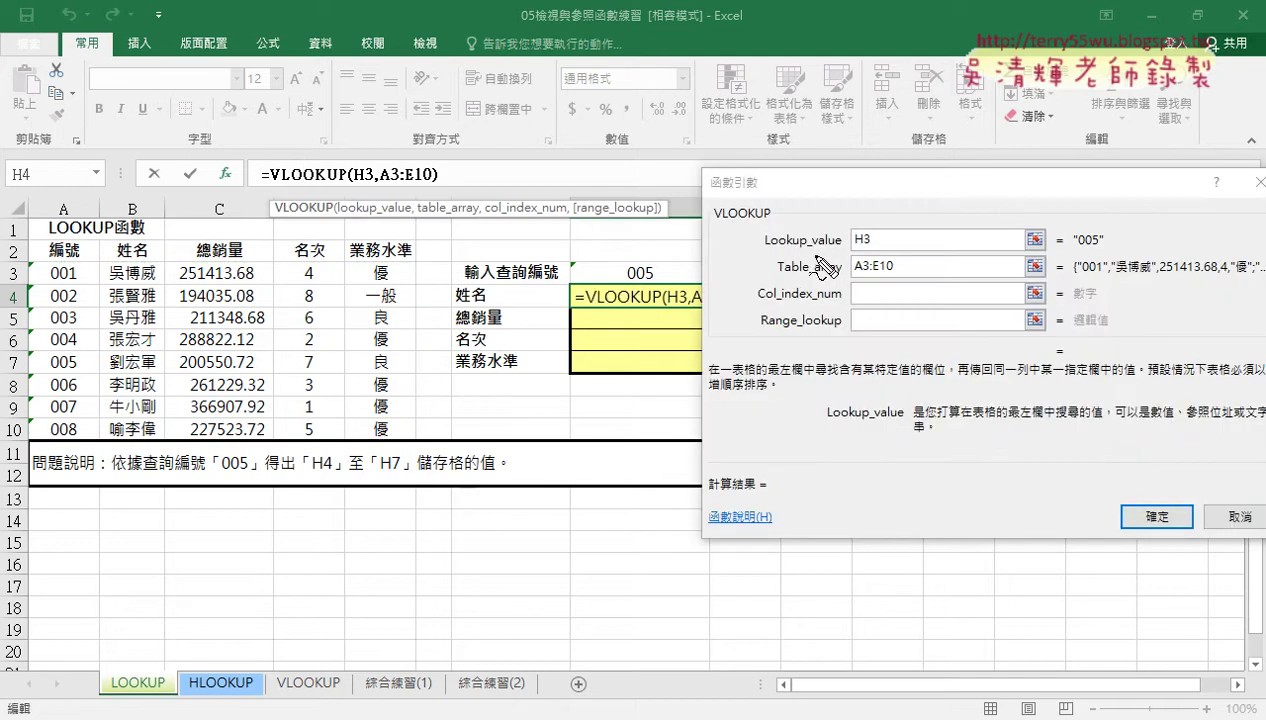
Outline table A3:E10, link 005 to the lookup value, and underline the column index argument.
left_click_drag(30, 258, 30, 440)
mouse_move(40, 262)
left_mouse_down()
mouse_move(350, 262)
mouse_move(415, 285)
mouse_move(426, 450)
mouse_move(30, 440)
left_mouse_up()
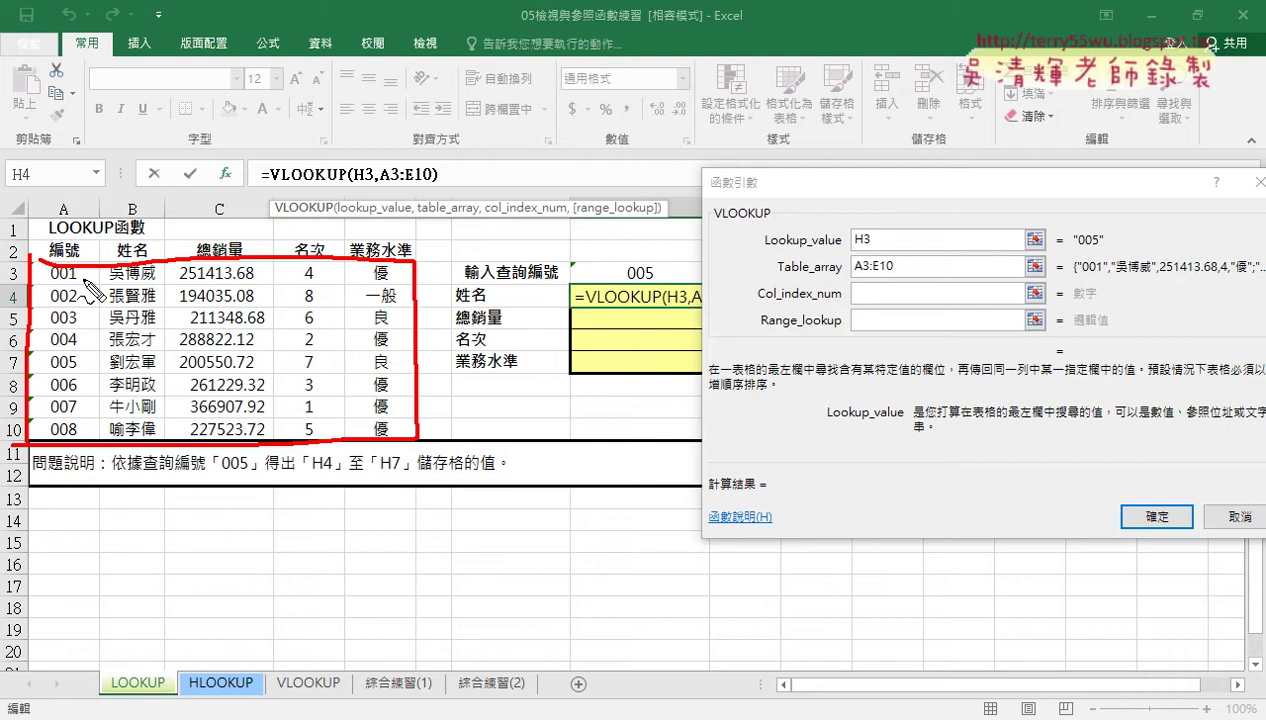
left_click_drag(668, 262, 625, 285)
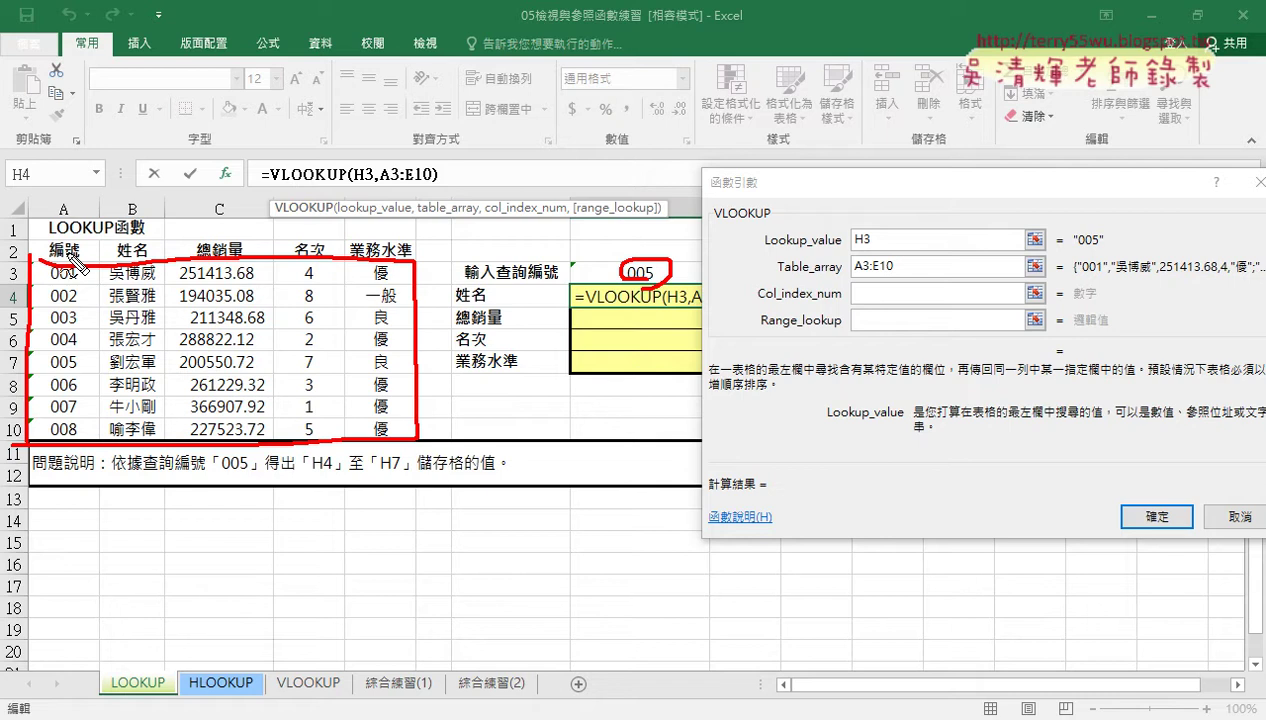
mouse_move(648, 258)
left_mouse_down()
mouse_move(740, 237)
mouse_move(840, 248)
left_mouse_up()
mouse_move(271, 254)
left_mouse_down()
mouse_move(283, 208)
mouse_move(892, 255)
mouse_move(908, 238)
left_mouse_up()
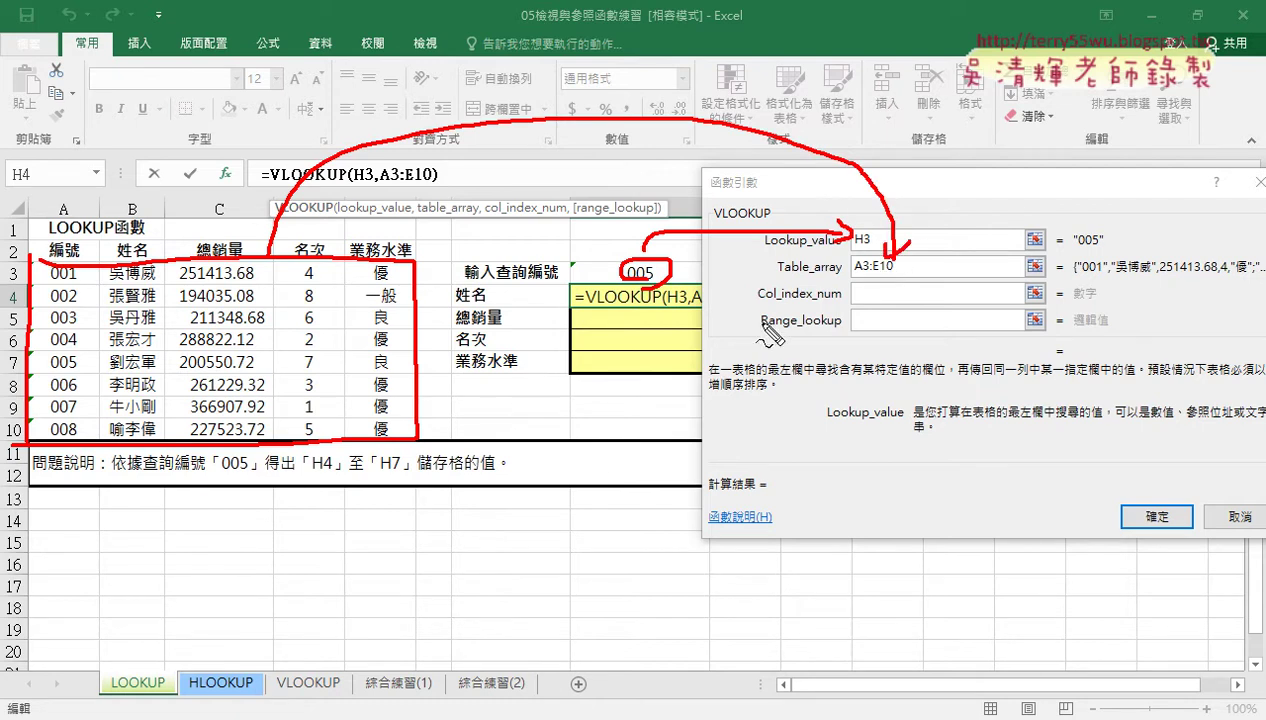
left_click_drag(760, 305, 852, 302)
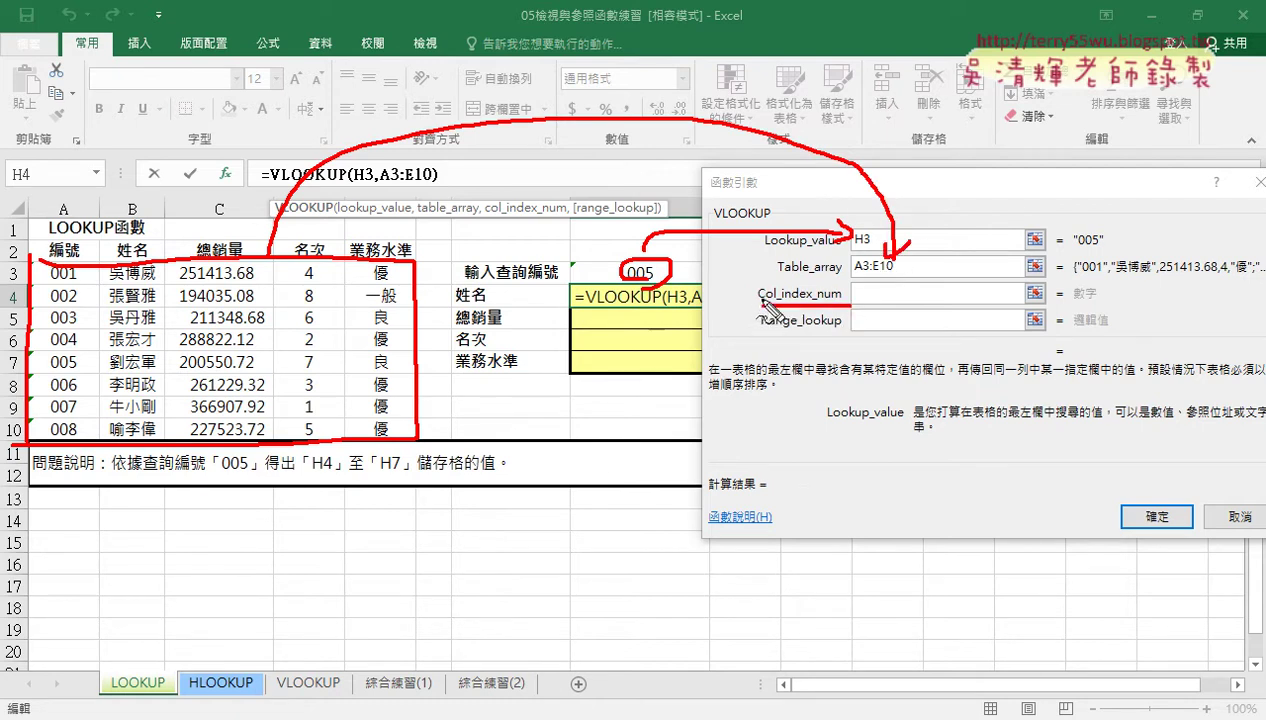
left_click_drag(762, 305, 782, 308)
Number the table columns 1–5, circle the name in B7, and annotate column index 2.
left_click_drag(67, 152, 67, 195)
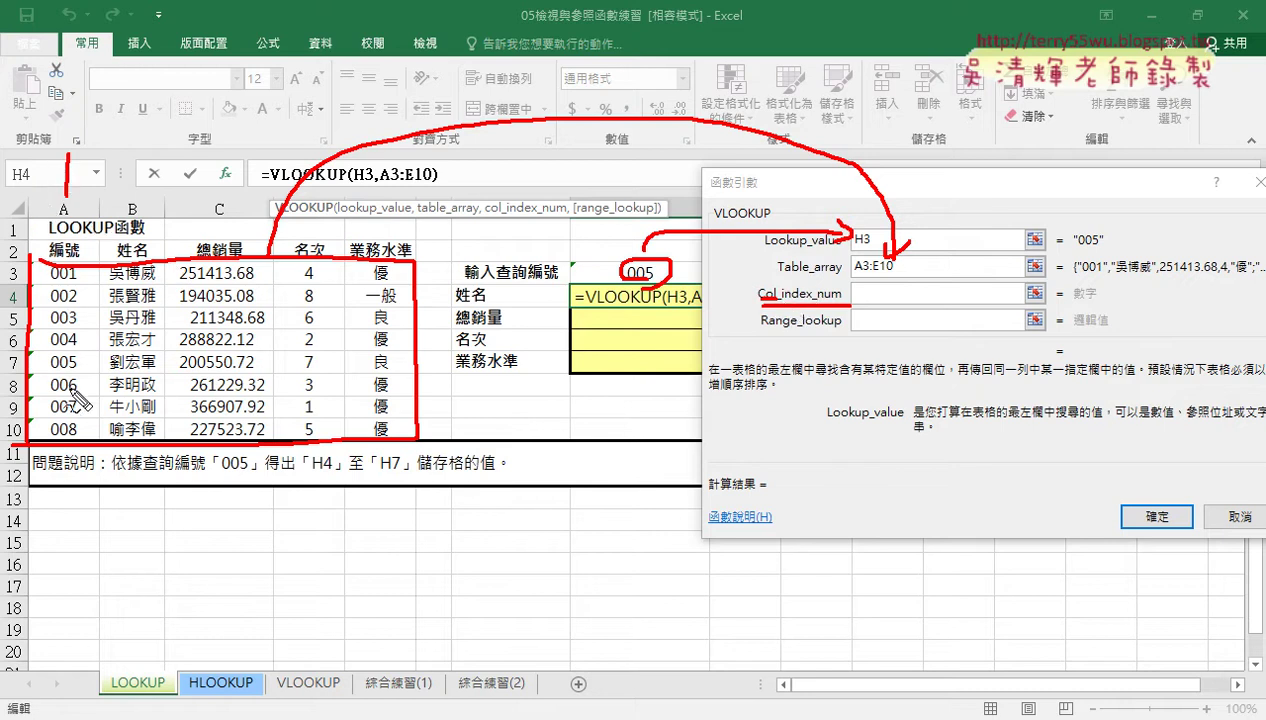
left_click_drag(70, 376, 76, 380)
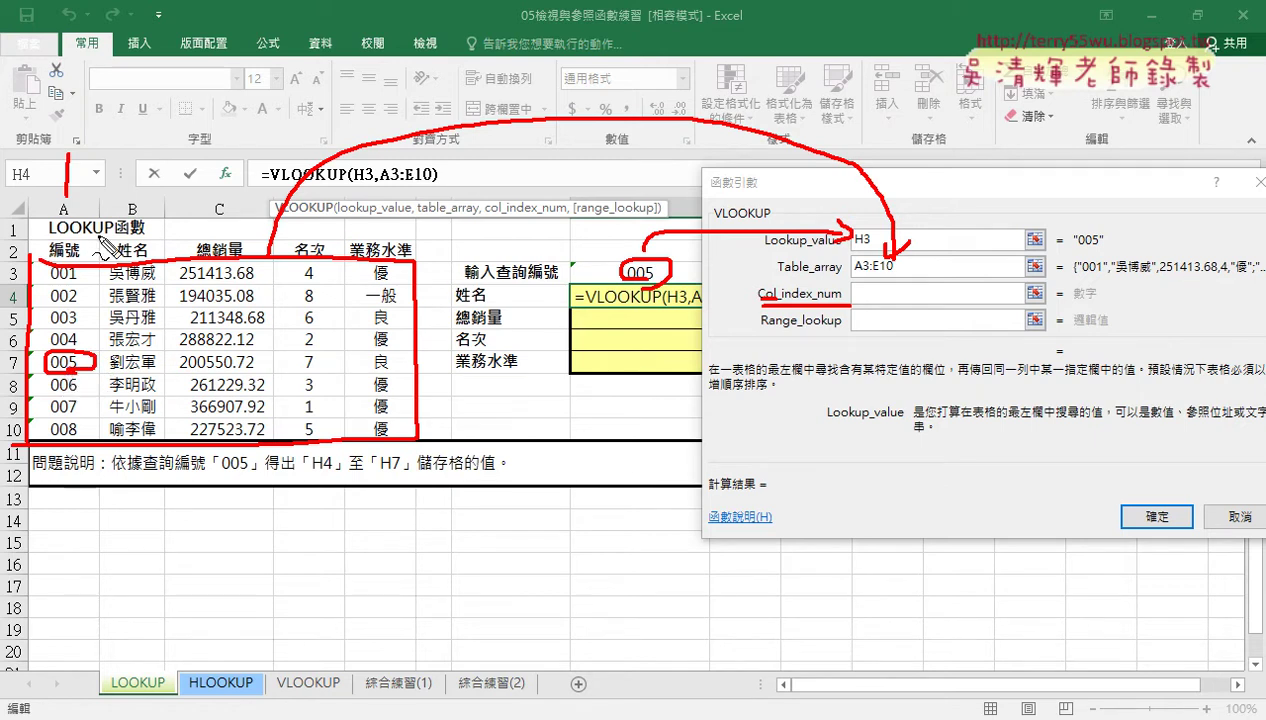
left_click_drag(105, 158, 103, 478)
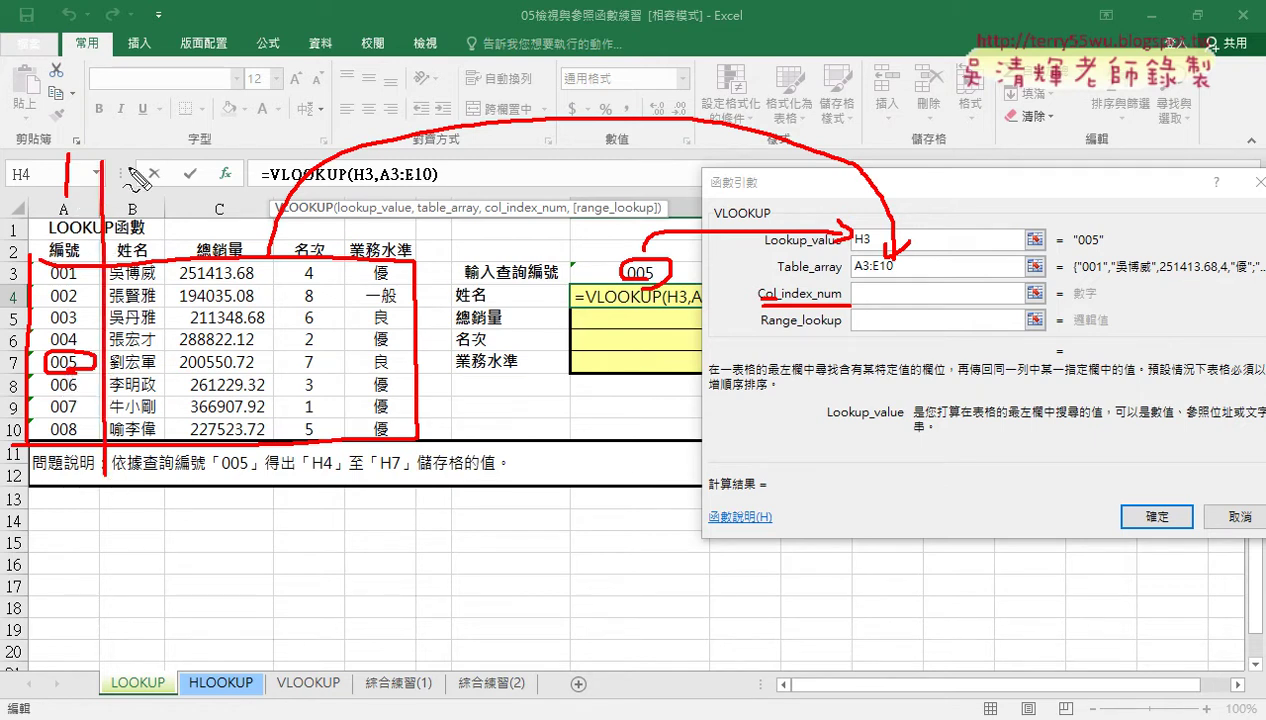
left_click_drag(124, 170, 190, 198)
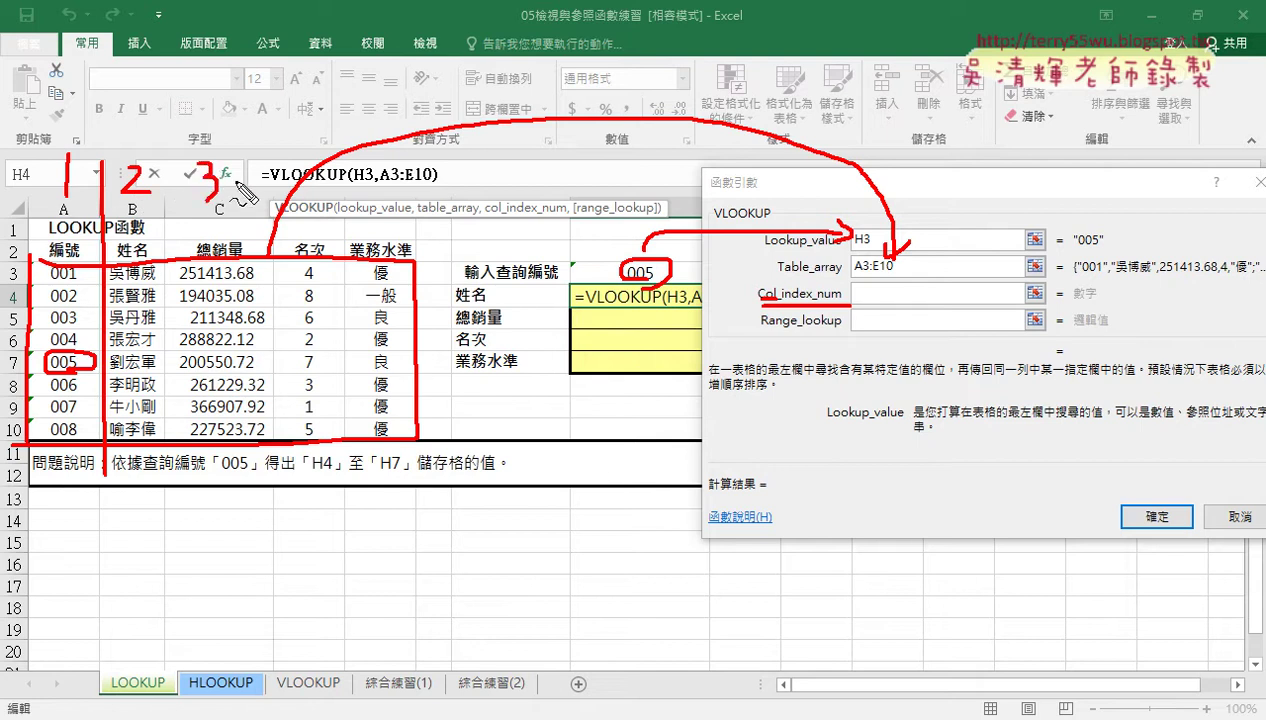
left_click_drag(310, 138, 304, 198)
left_click_drag(372, 140, 398, 190)
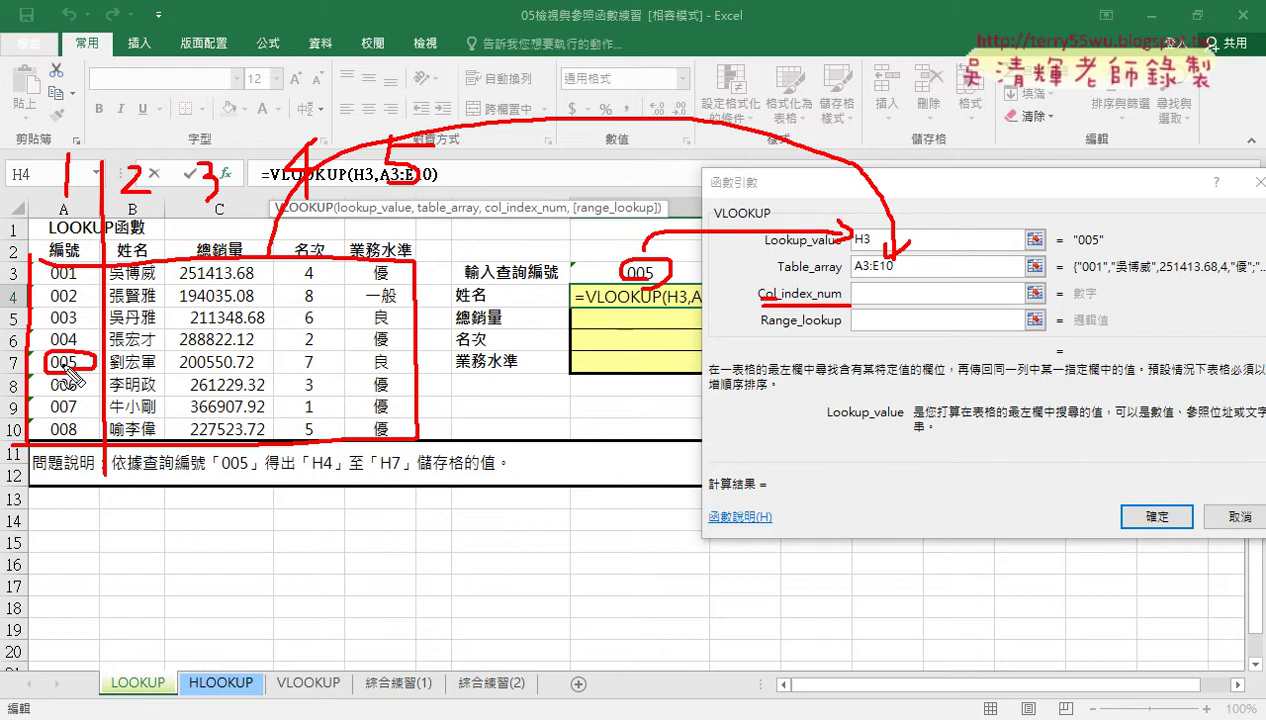
left_click_drag(128, 375, 110, 372)
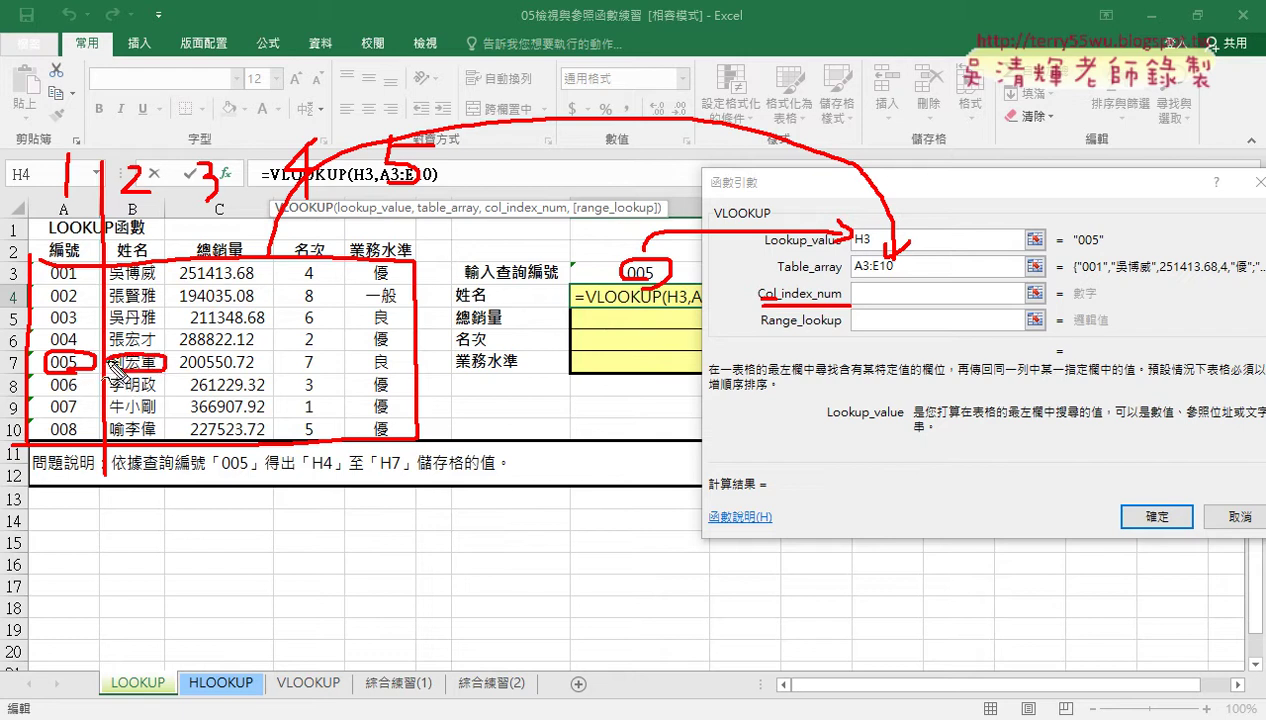
left_click_drag(868, 291, 885, 298)
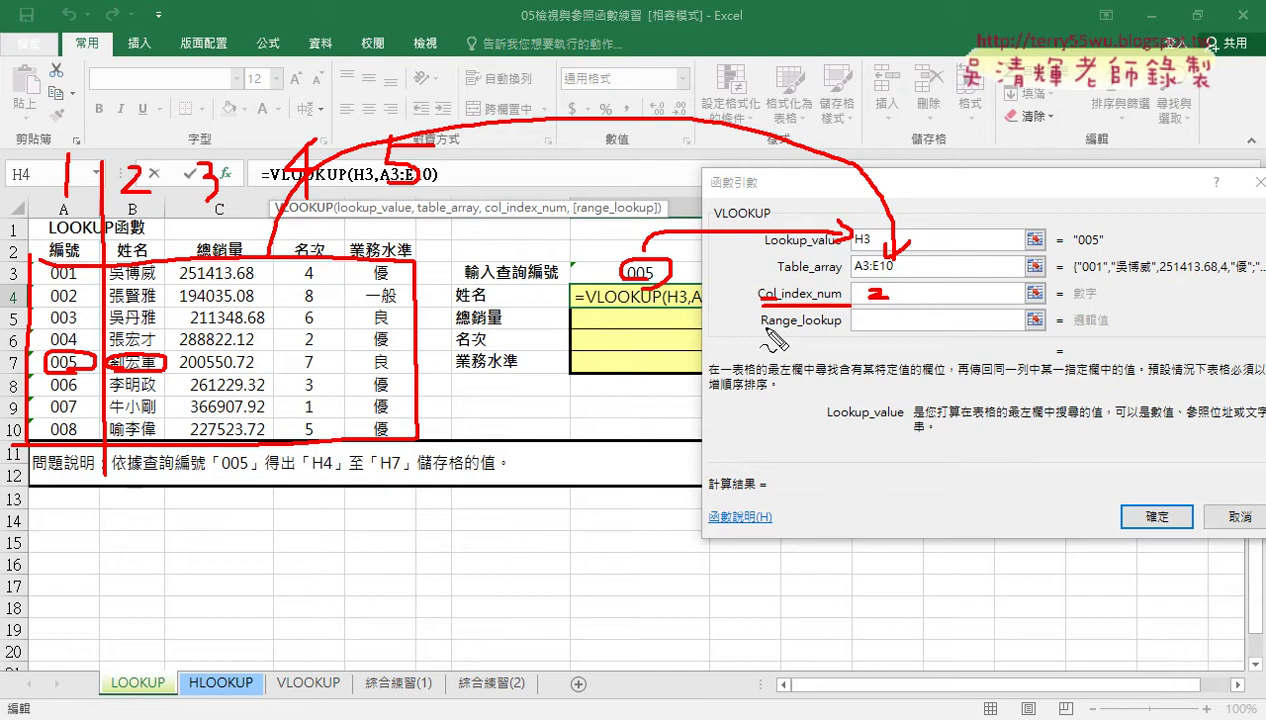
left_click_drag(760, 328, 843, 326)
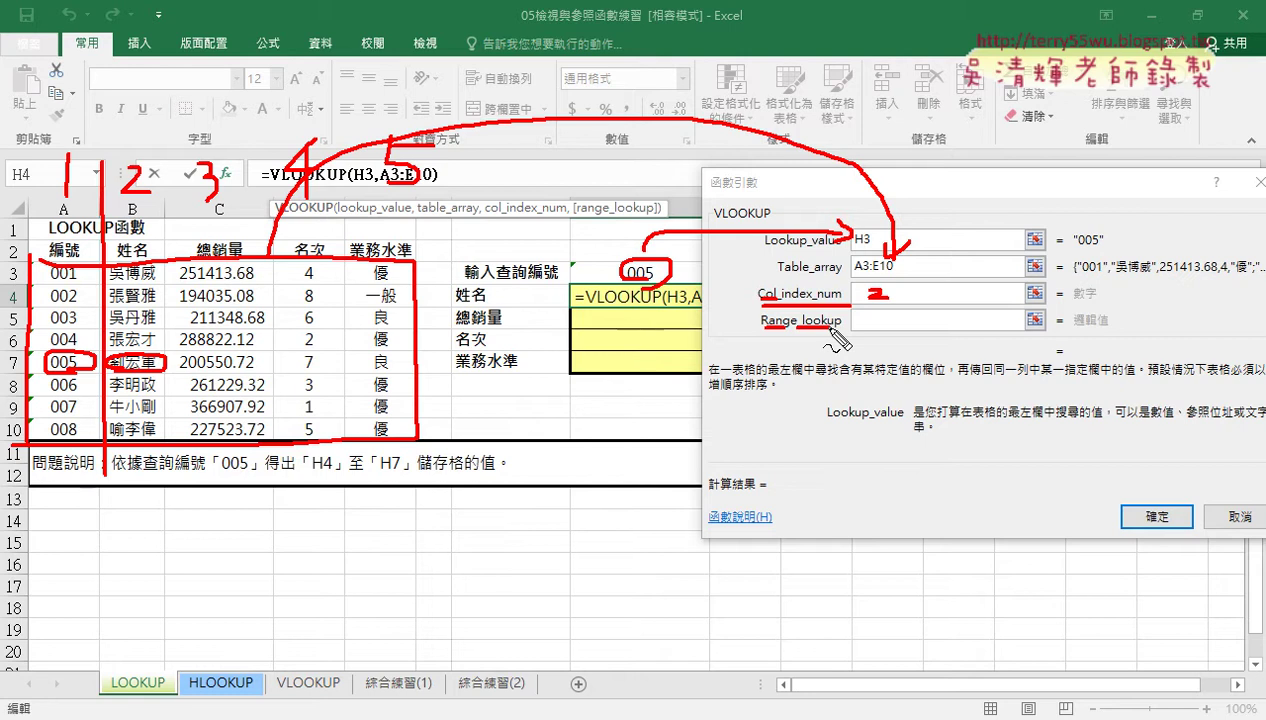
Enter column index 2 and range lookup false.
key("Escape")
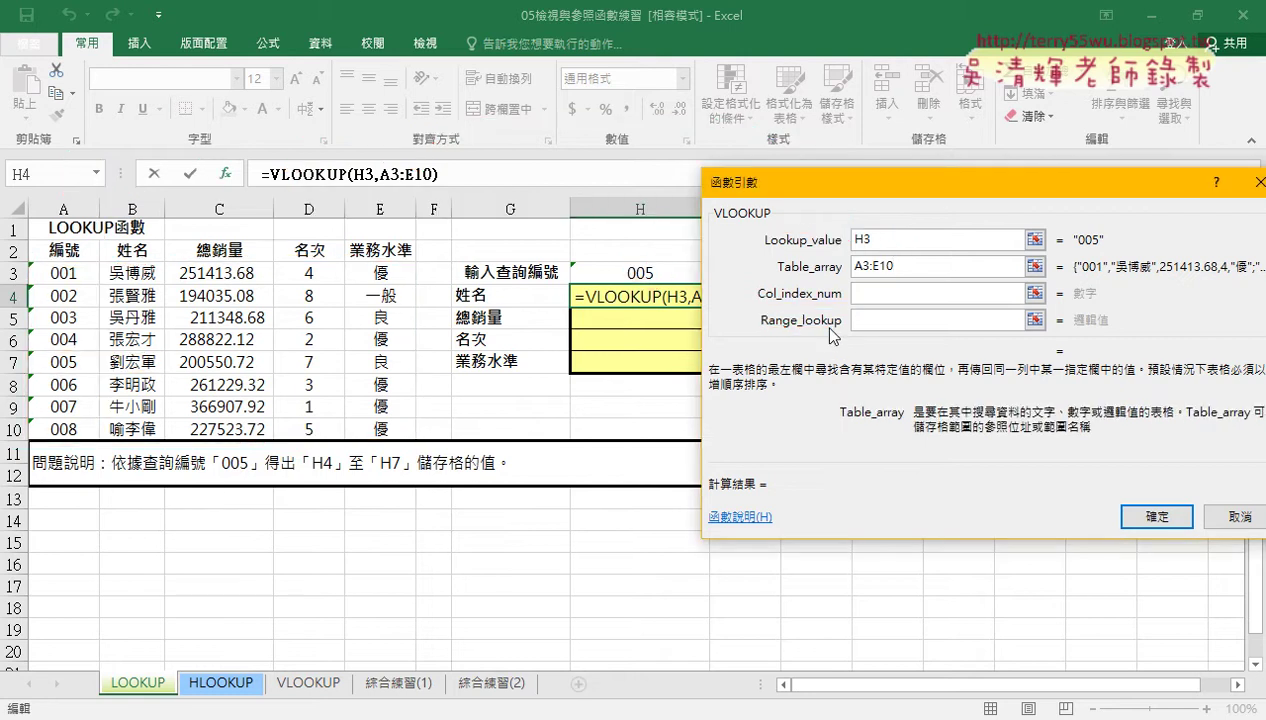
left_click(874, 293)
type("2")
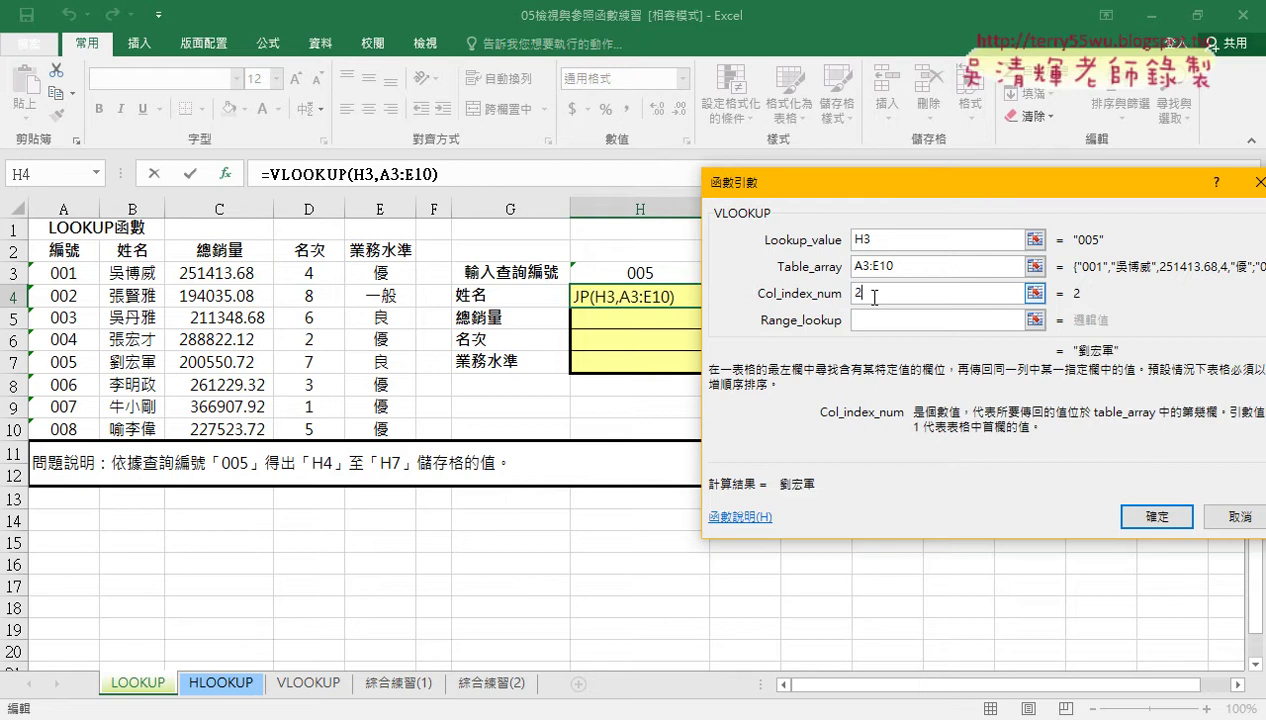
left_click(868, 321)
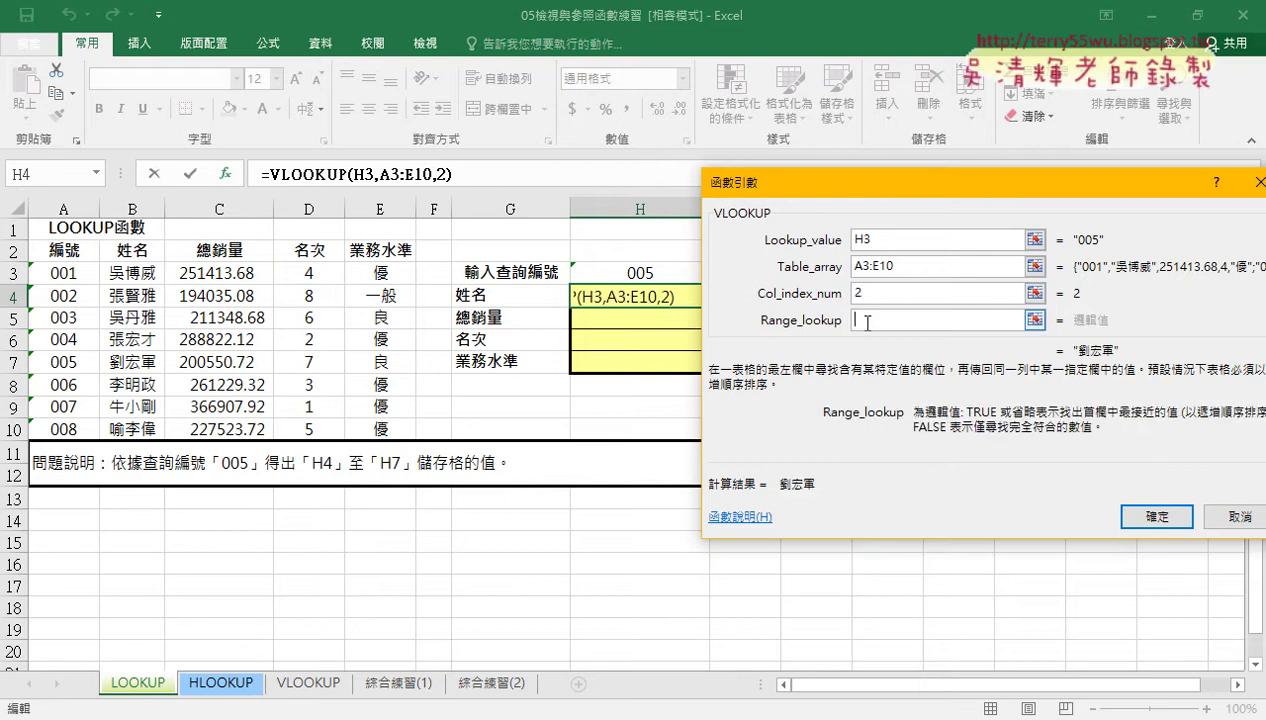
type("0")
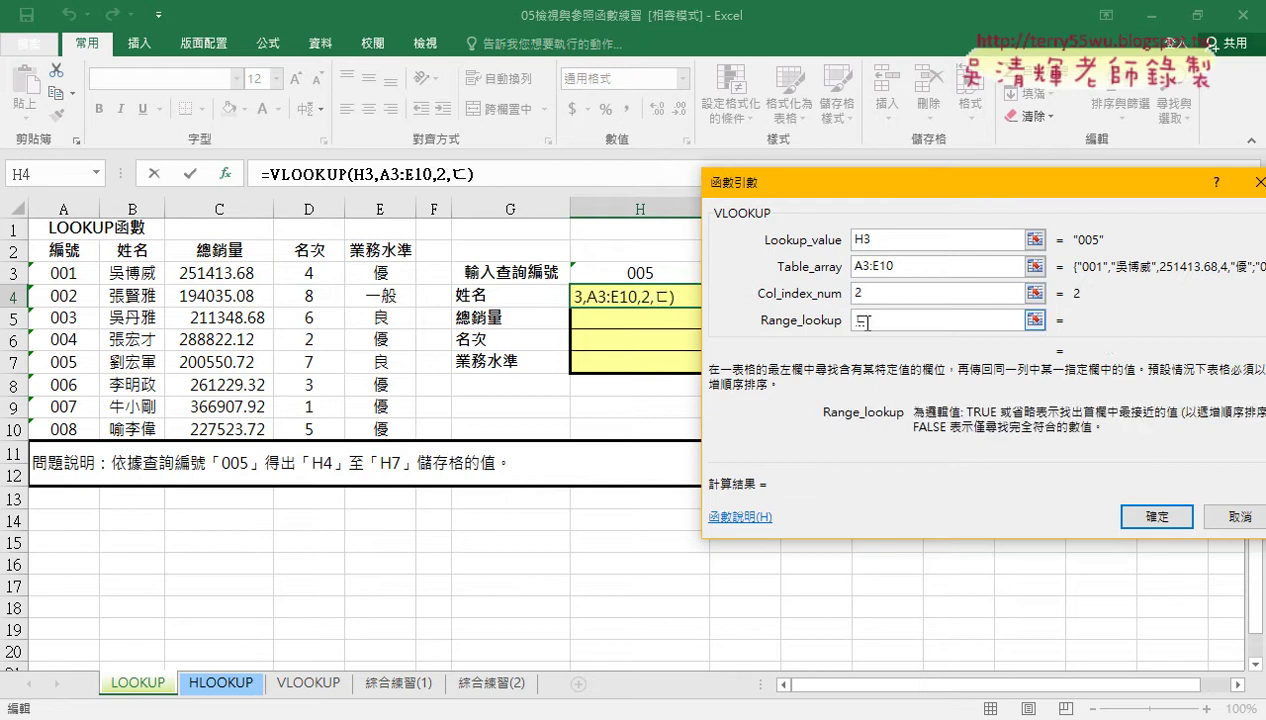
key("BackSpace")
type("fal")
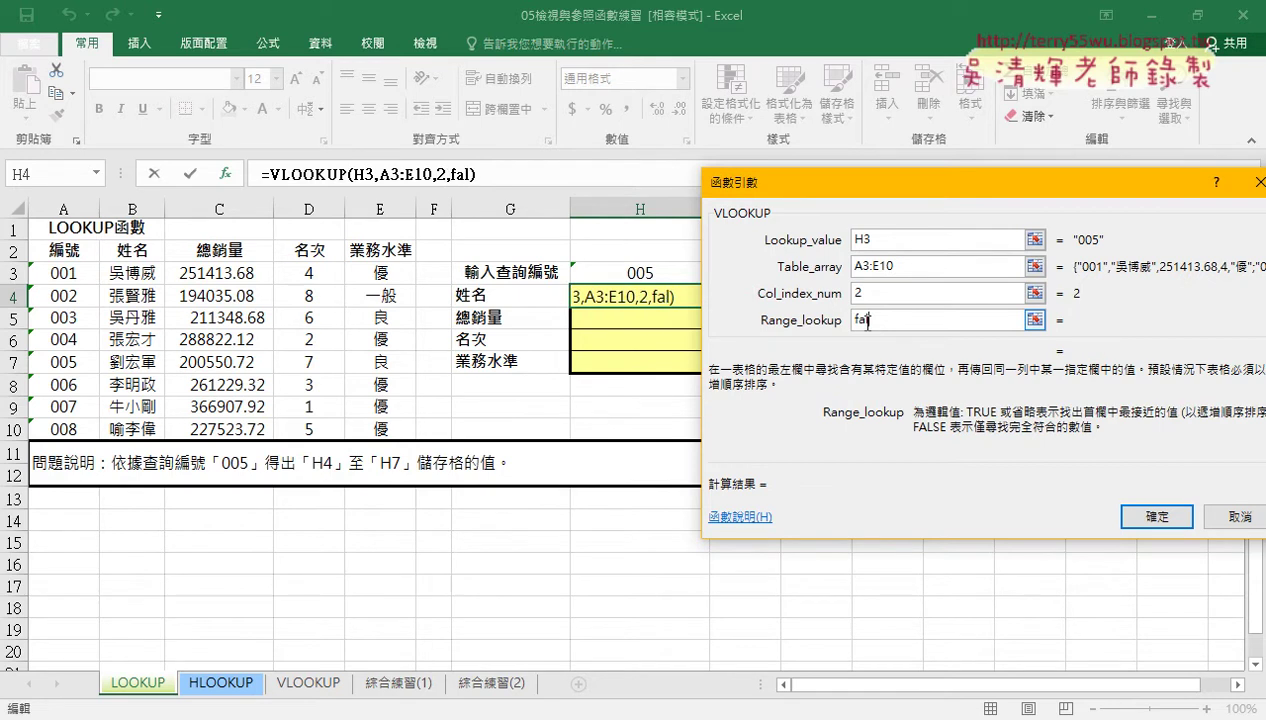
type("se")
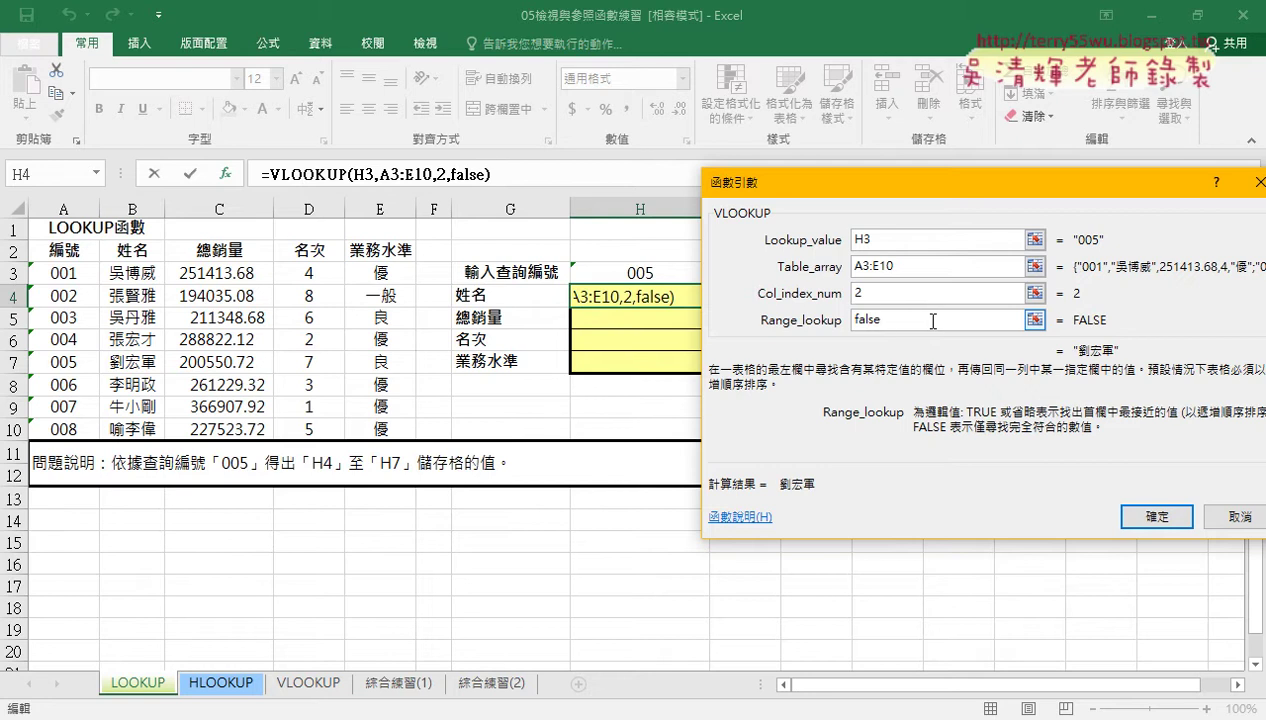
Replace the range lookup false with 0, then with 1.
double_click(922, 318)
type("0")
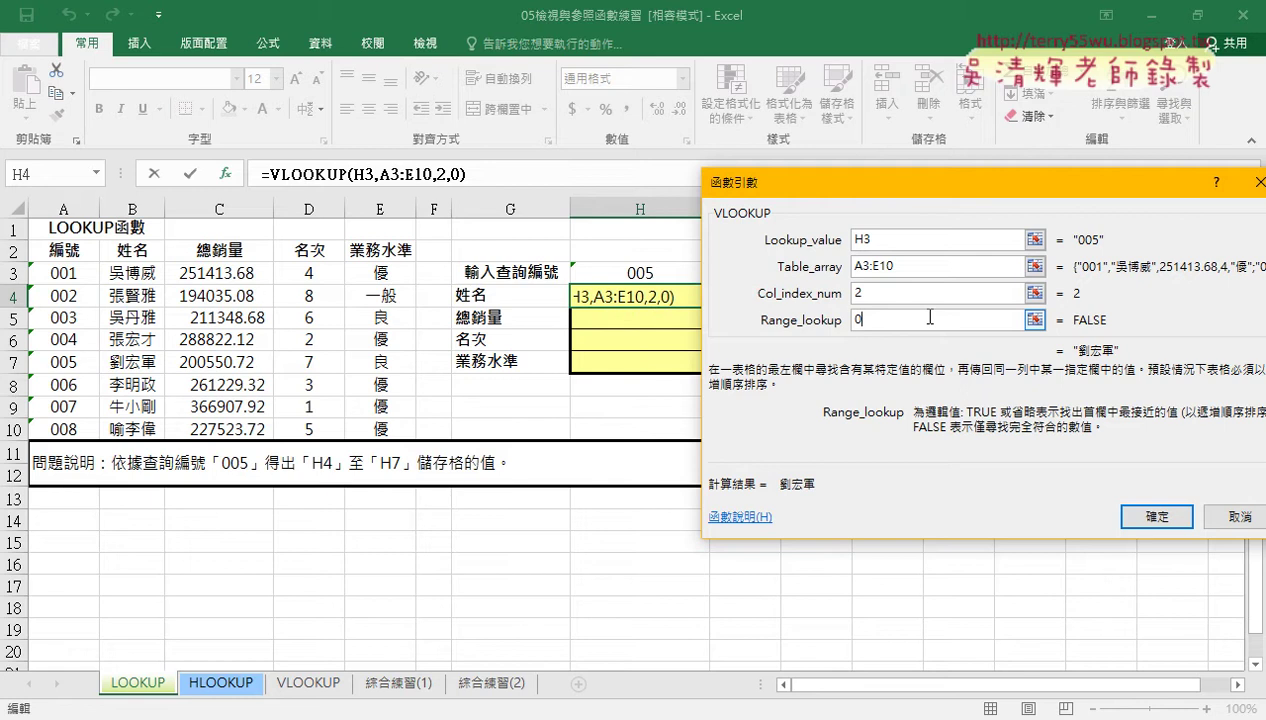
key("BackSpace")
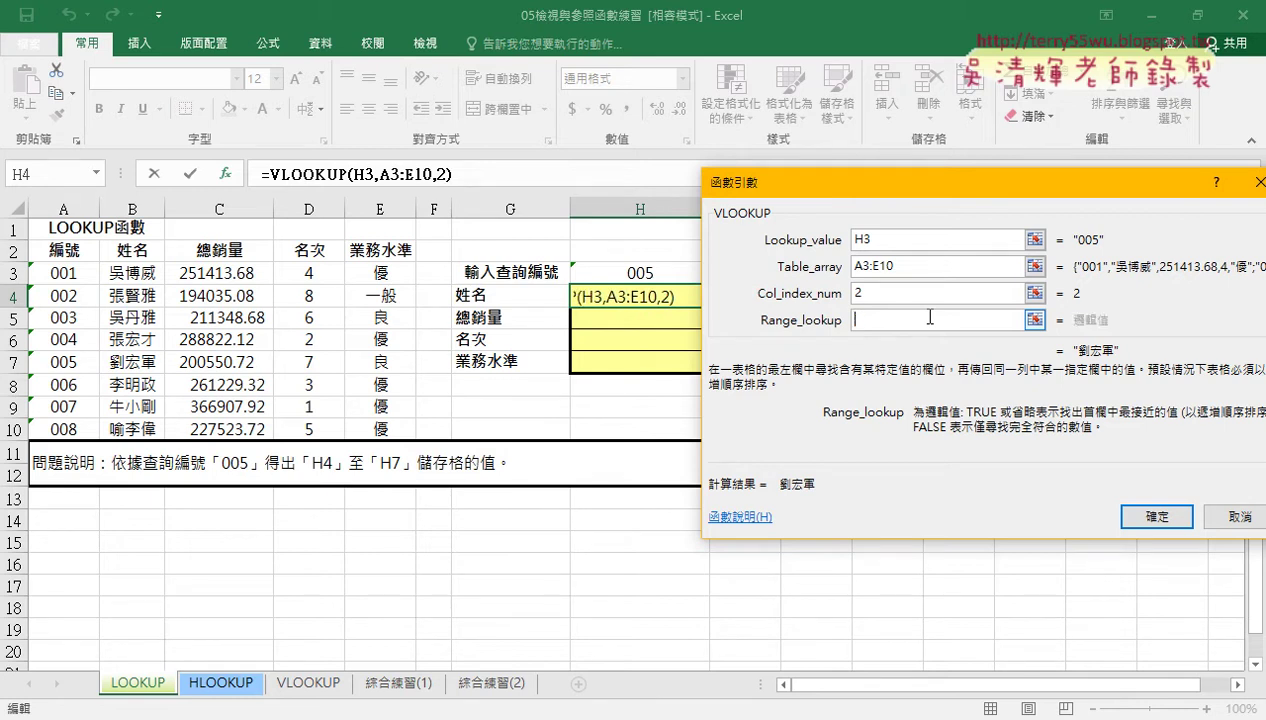
type("1")
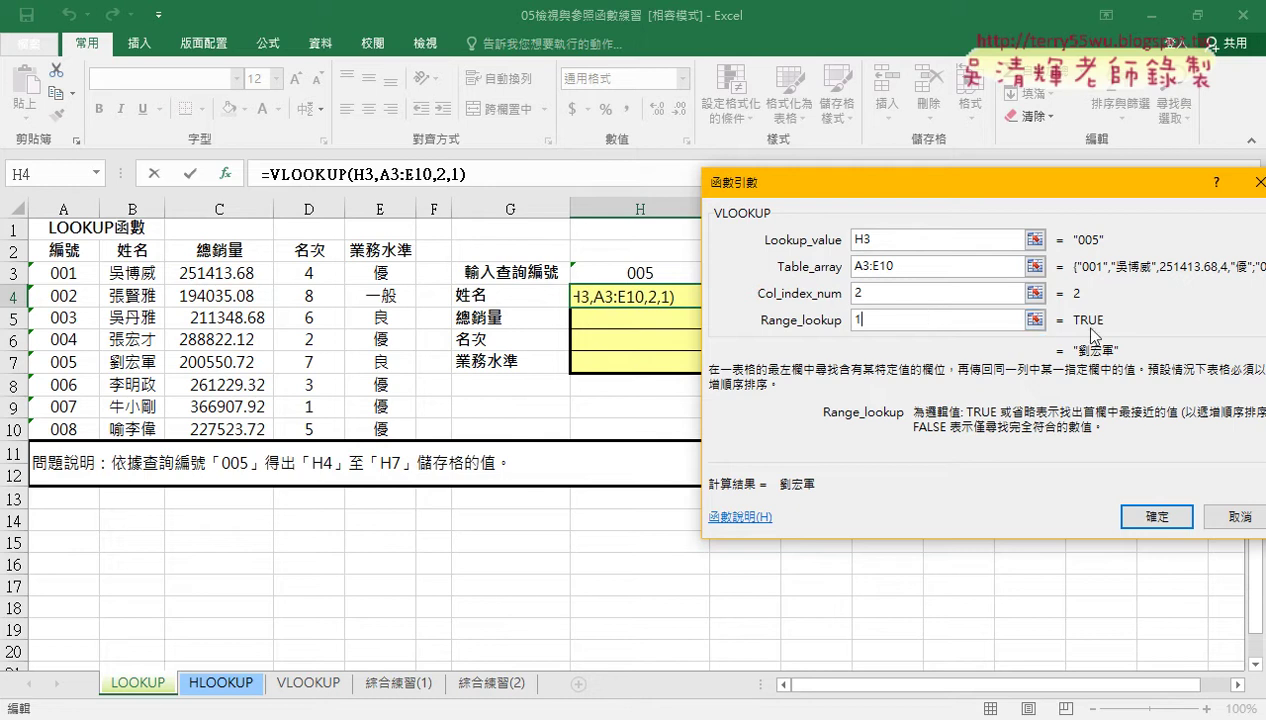
left_click_drag(894, 318, 778, 320)
Set range lookup back to 0 and box table A3:E10, column A and Lookup_value in red.
type("0")
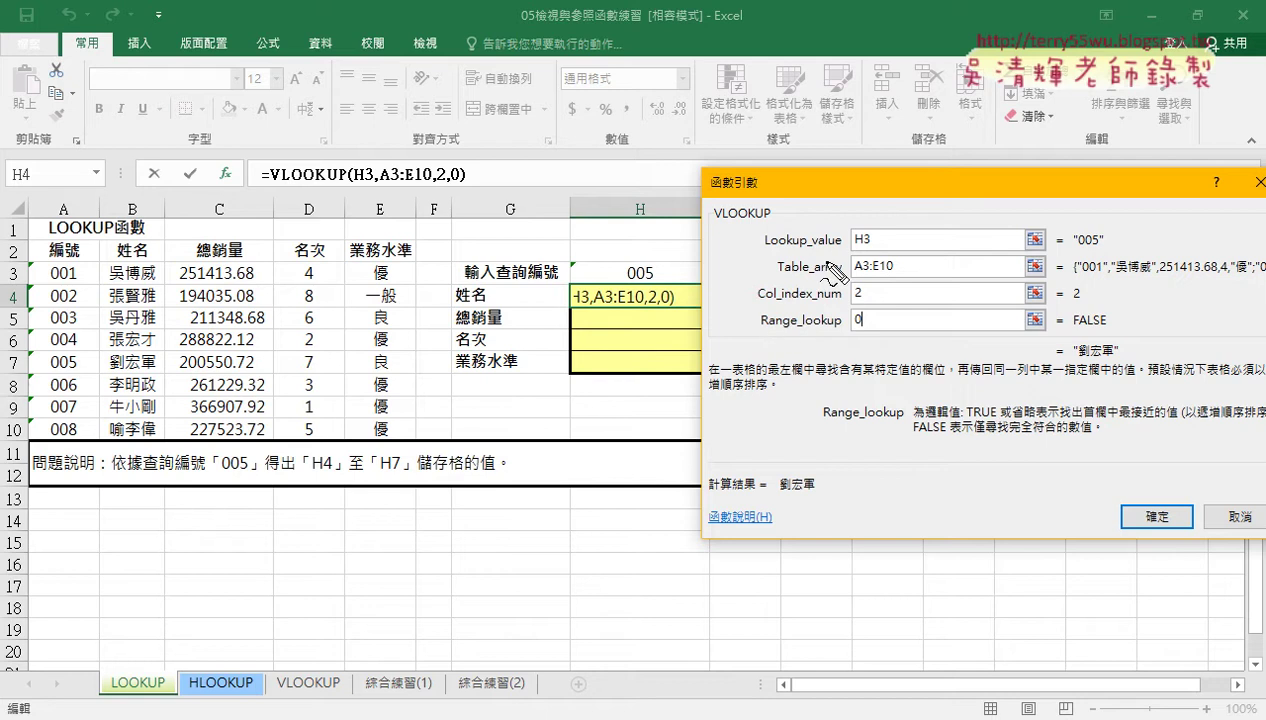
left_click_drag(28, 268, 32, 436)
mouse_move(40, 265)
left_mouse_down()
mouse_move(325, 450)
mouse_move(30, 445)
left_mouse_up()
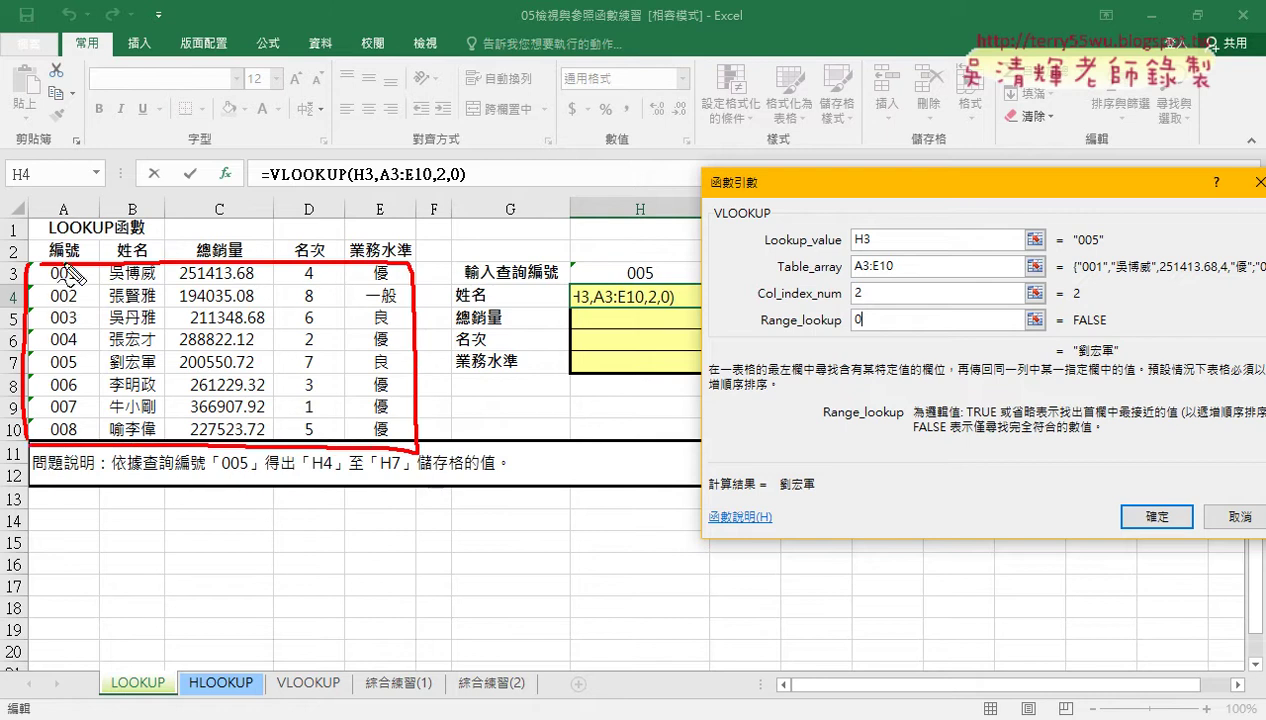
left_click_drag(66, 155, 66, 210)
left_click_drag(764, 247, 842, 246)
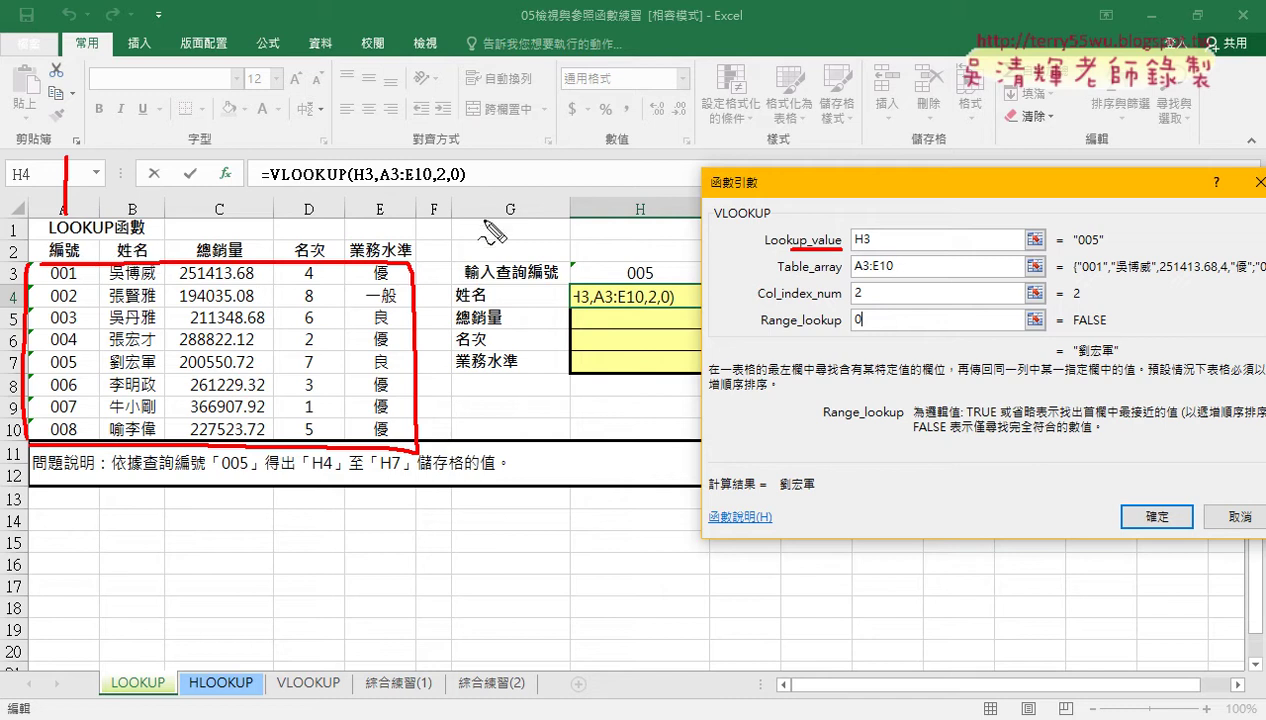
left_click_drag(714, 221, 772, 220)
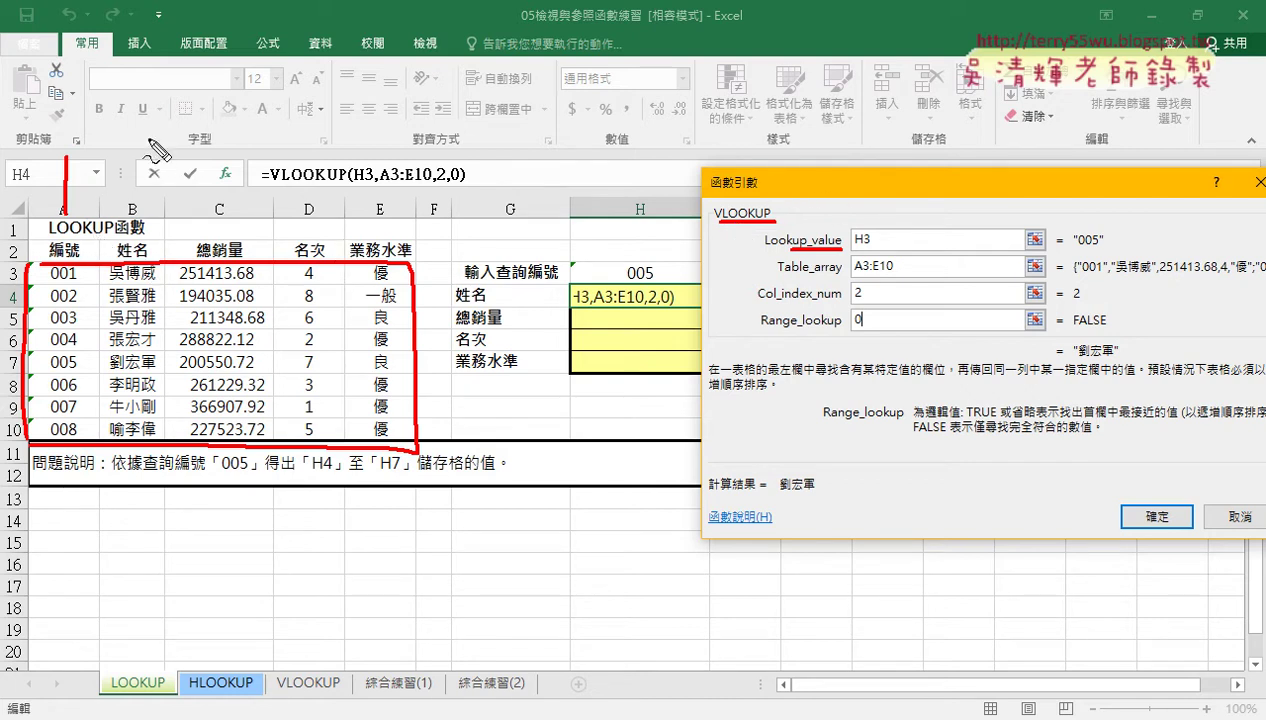
Circle the 姓名 header in B2 with an arrow, then clear the ink.
mouse_move(147, 80)
left_mouse_down()
mouse_move(116, 110)
mouse_move(149, 110)
left_mouse_up()
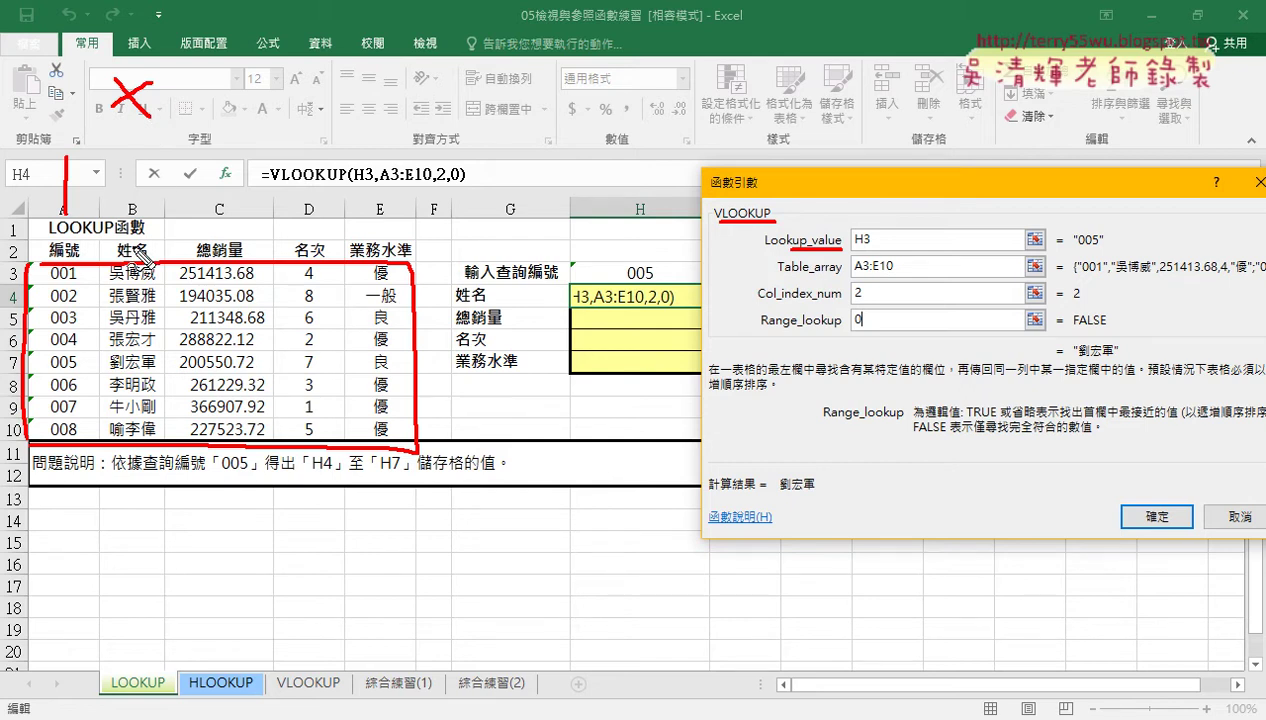
left_click_drag(150, 238, 153, 262)
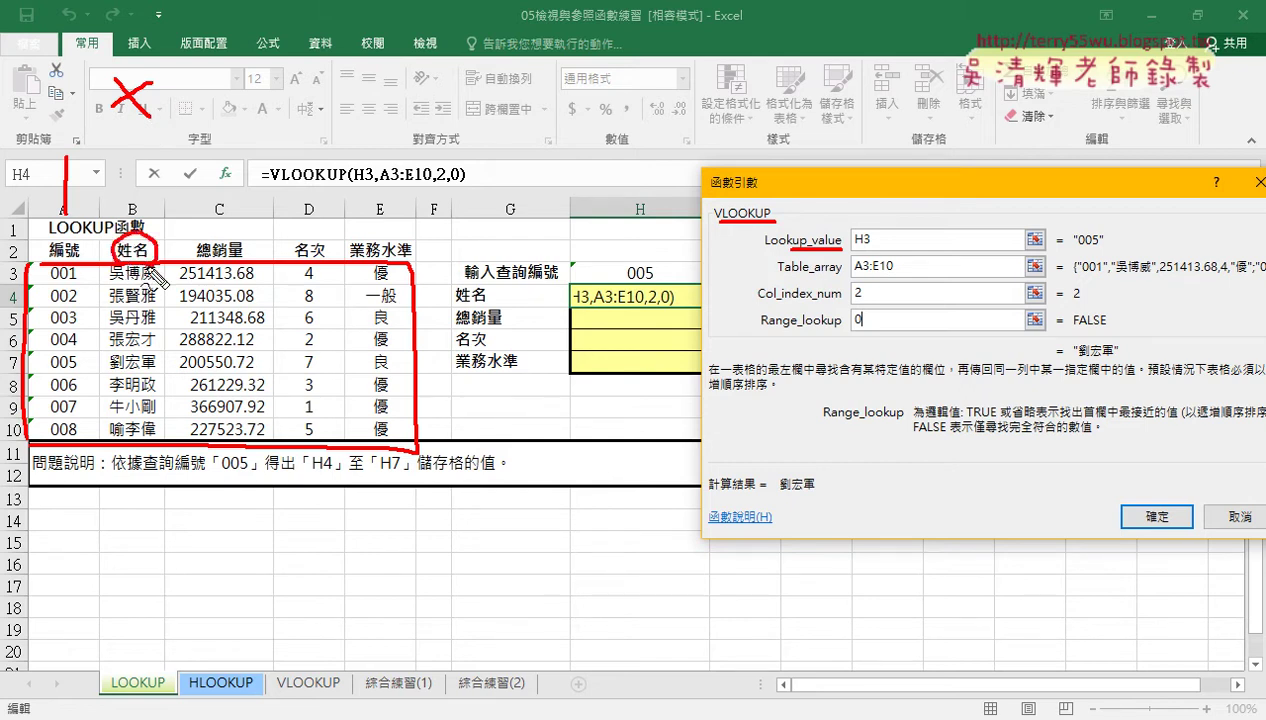
left_click_drag(68, 215, 122, 236)
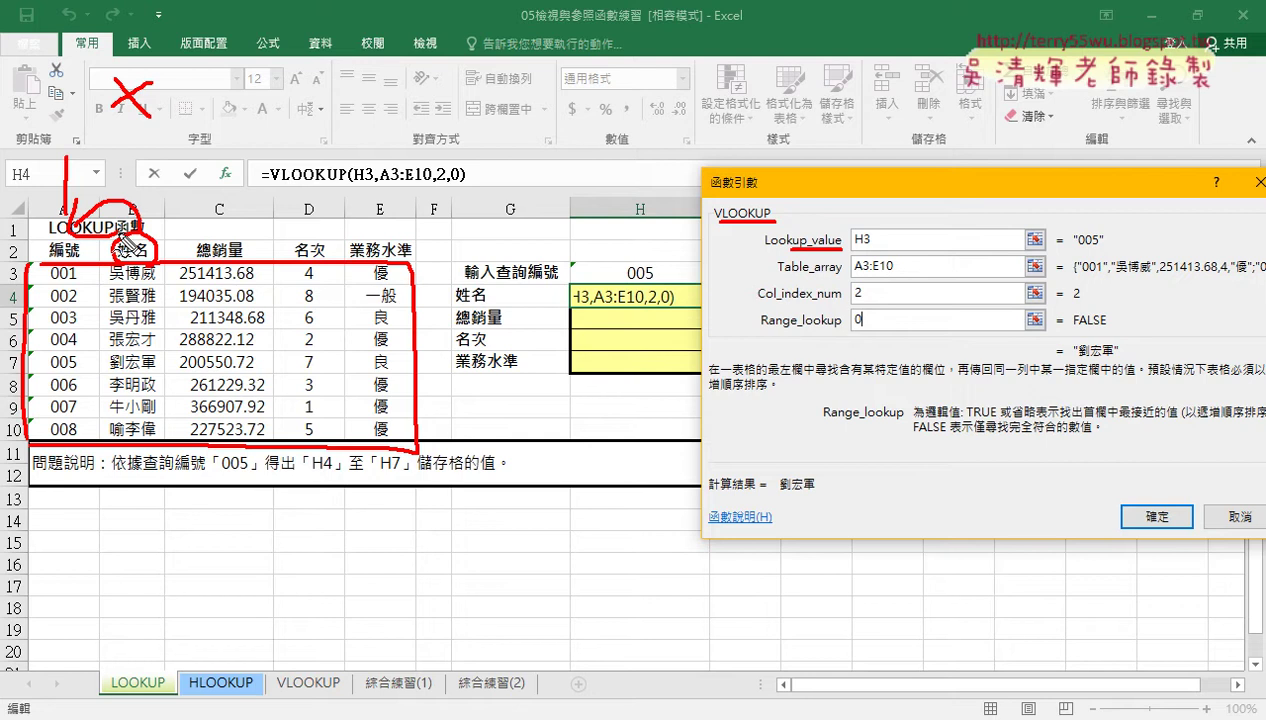
key("Escape")
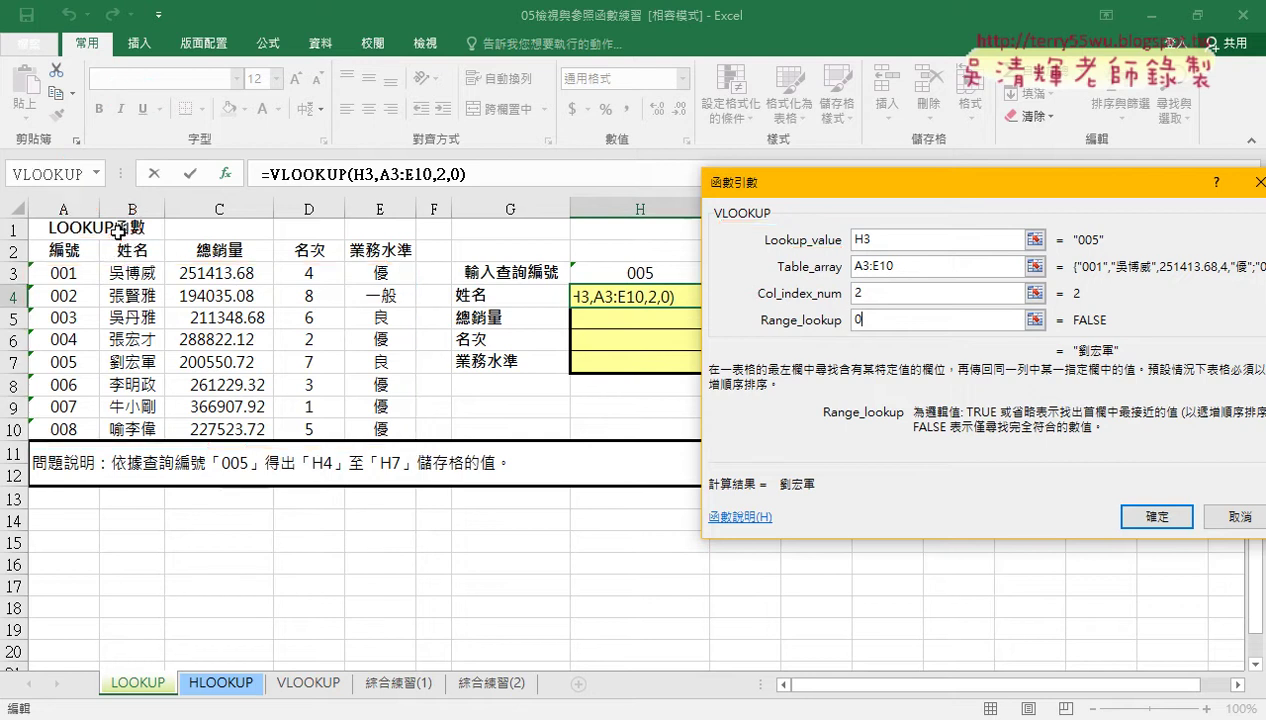
Confirm the VLOOKUP, reopen its arguments and mark H3, column index 2 and 0 in red.
left_click(1158, 520)
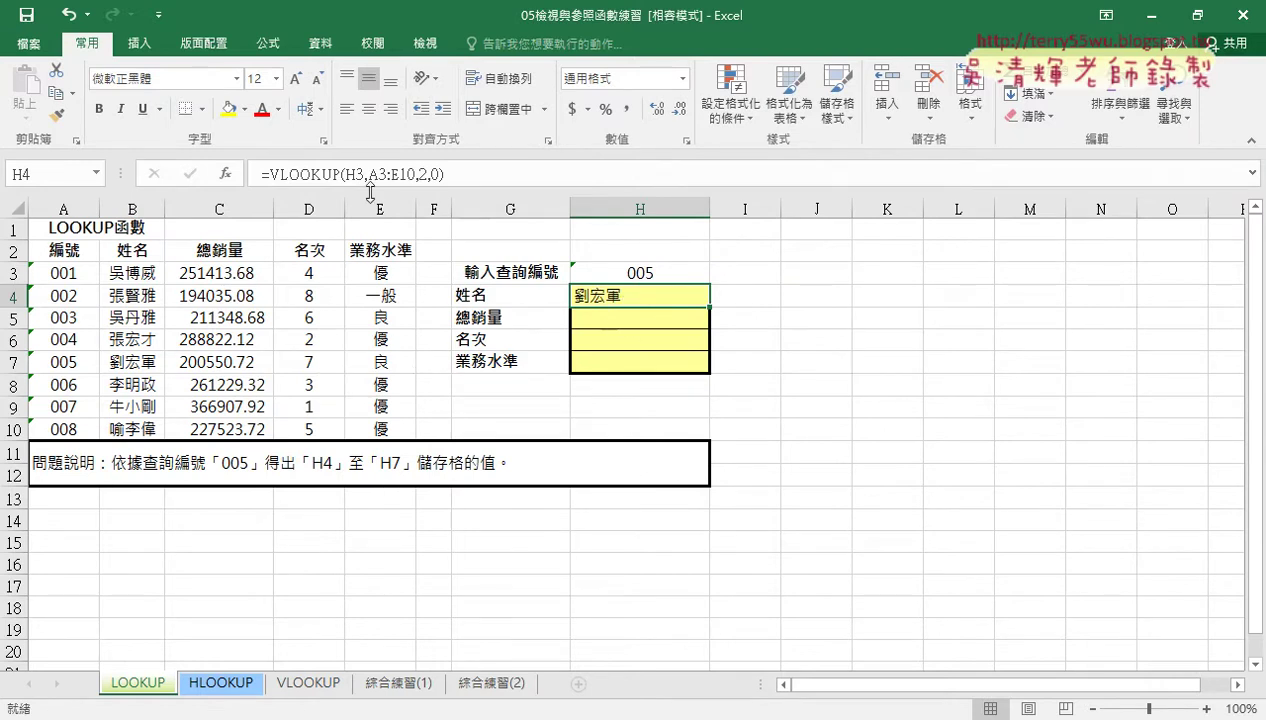
left_click(310, 174)
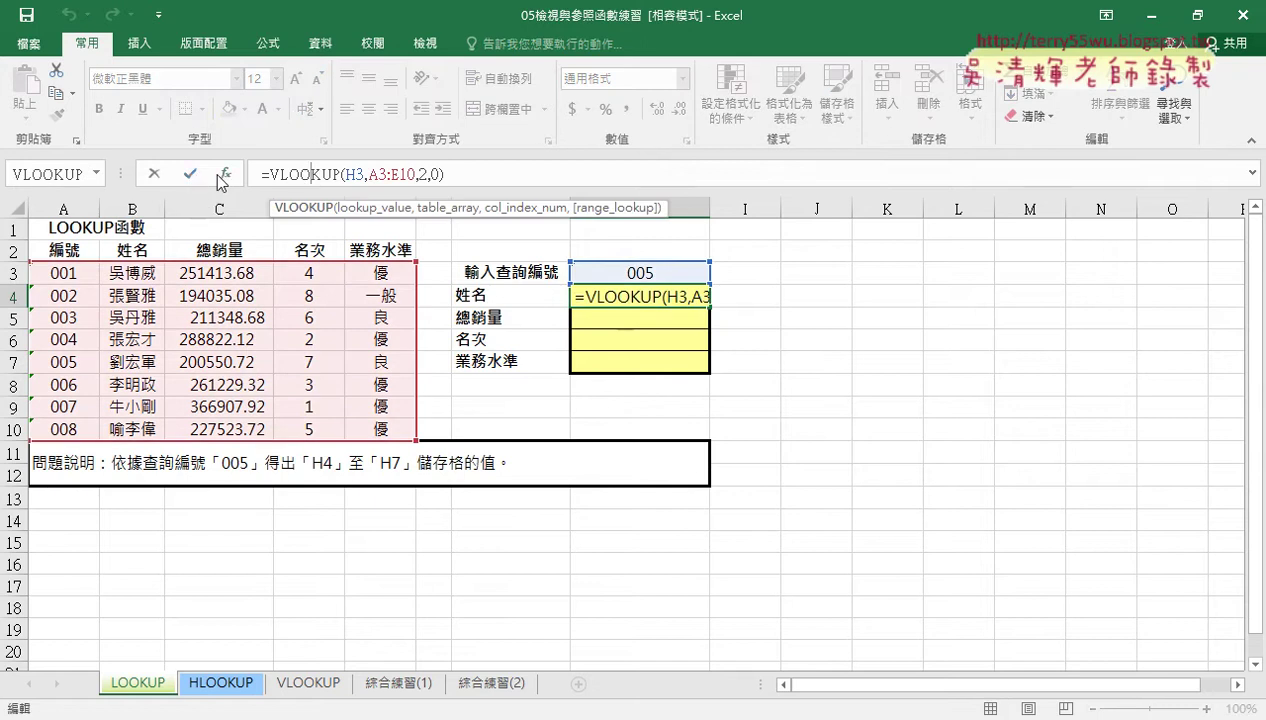
left_click(225, 173)
left_click_drag(815, 195, 858, 195)
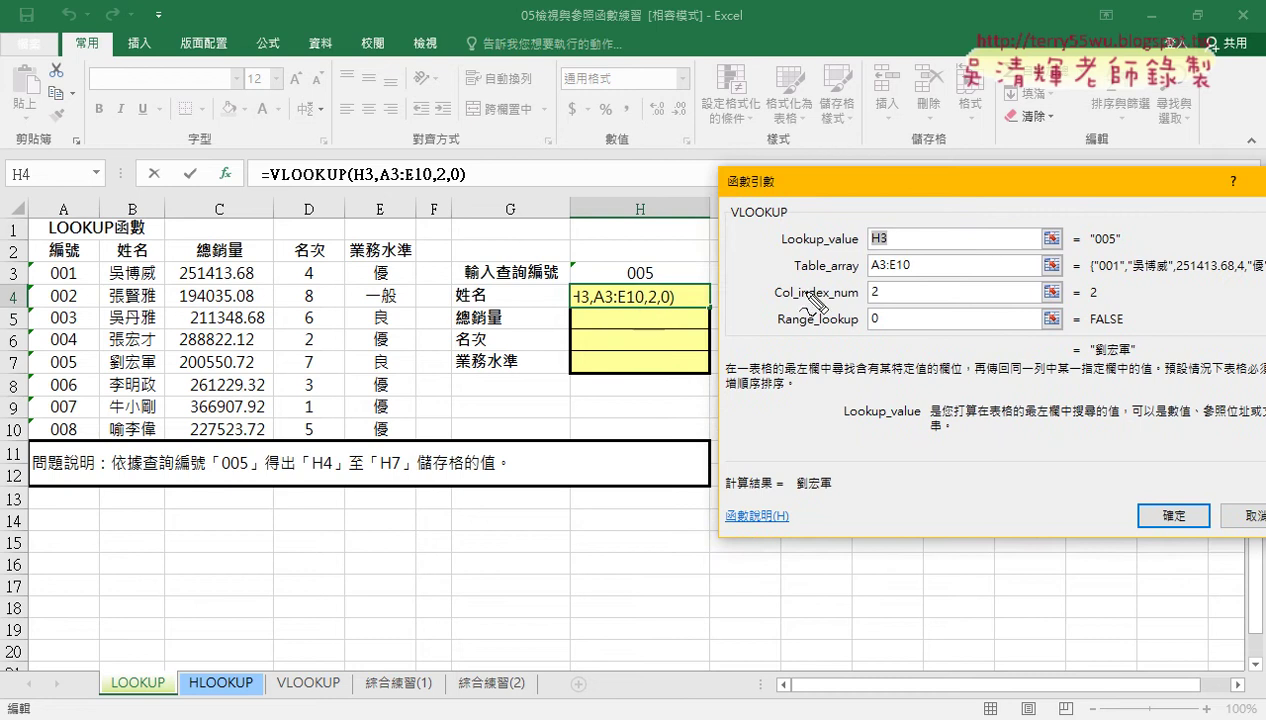
mouse_move(871, 244)
left_mouse_down()
mouse_move(888, 244)
mouse_move(869, 272)
left_mouse_up()
left_click_drag(871, 328, 891, 328)
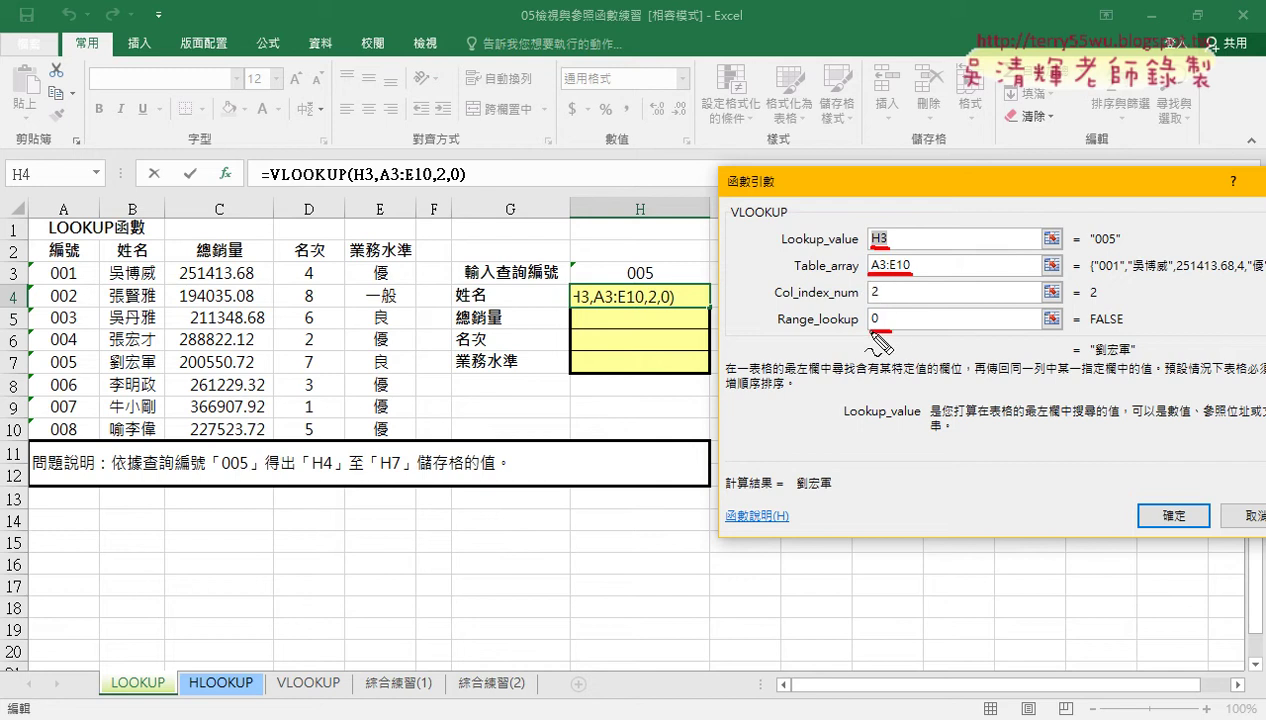
left_click_drag(885, 286, 868, 300)
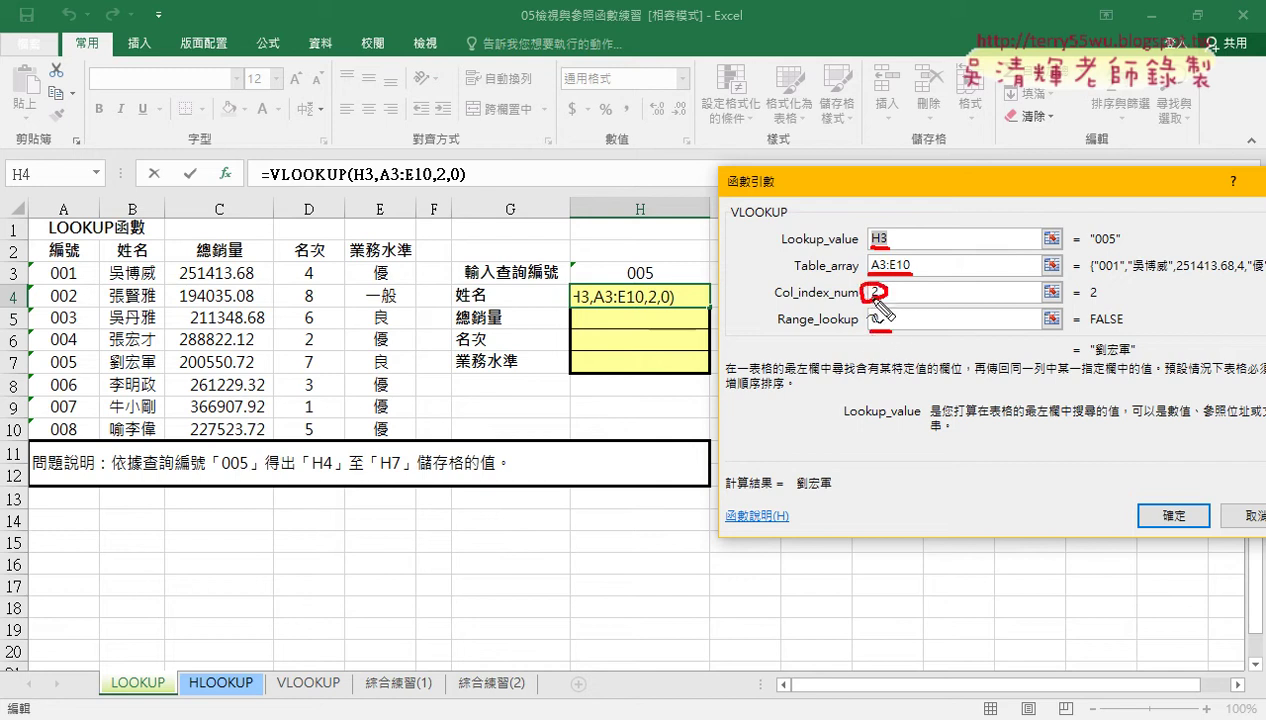
Number the table columns 2 to 5 and bracket result cells H4–H7 in red.
left_click_drag(110, 180, 168, 198)
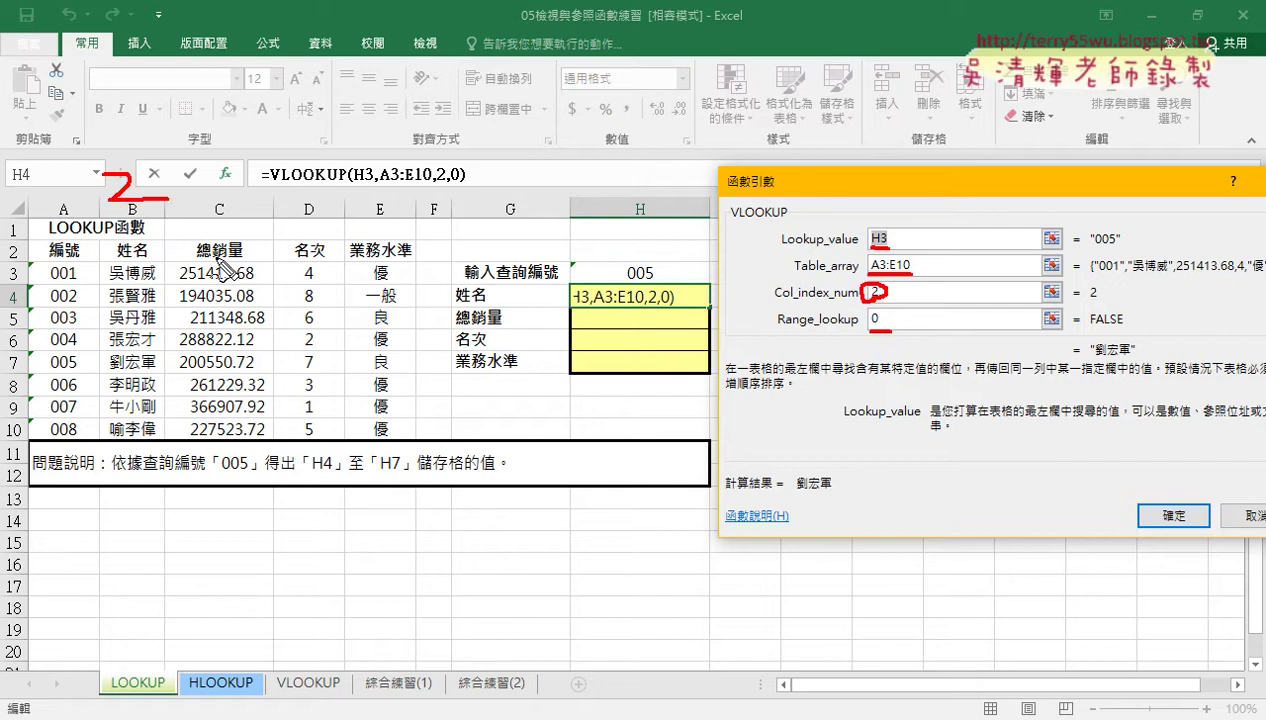
left_click_drag(220, 162, 218, 210)
mouse_move(320, 138)
left_mouse_down()
mouse_move(293, 172)
mouse_move(345, 172)
left_mouse_up()
left_click_drag(318, 130, 318, 212)
mouse_move(385, 155)
left_mouse_down()
mouse_move(425, 188)
mouse_move(425, 150)
left_mouse_up()
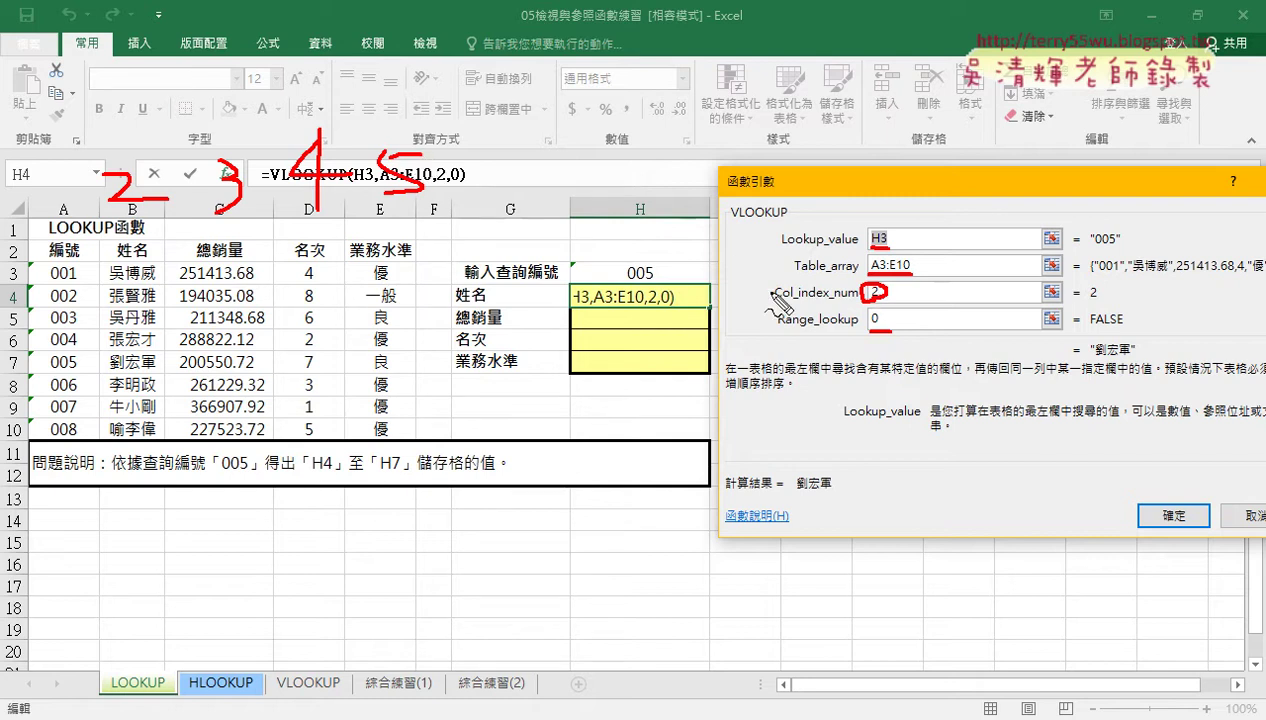
mouse_move(697, 302)
left_mouse_down()
mouse_move(712, 297)
mouse_move(727, 355)
left_mouse_up()
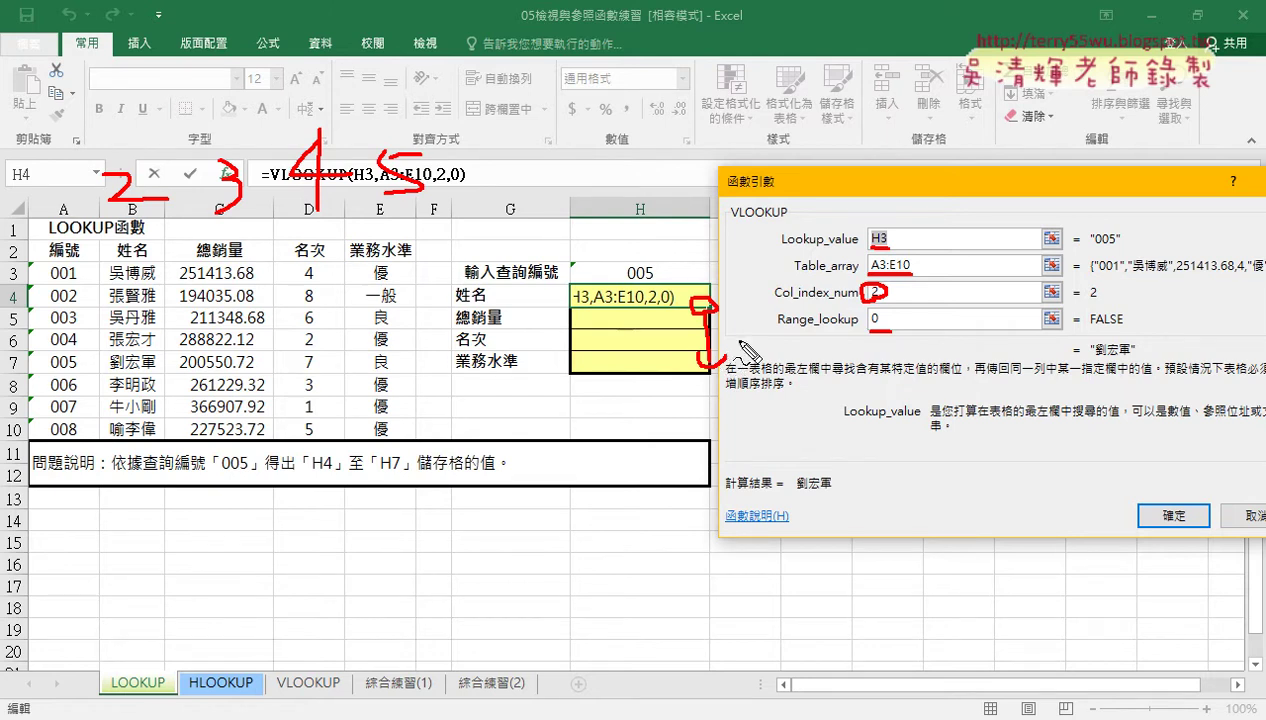
Mark the range-lookup 0, clear the ink and confirm the formula again.
left_click_drag(878, 326, 893, 318)
key("ctrl+z")
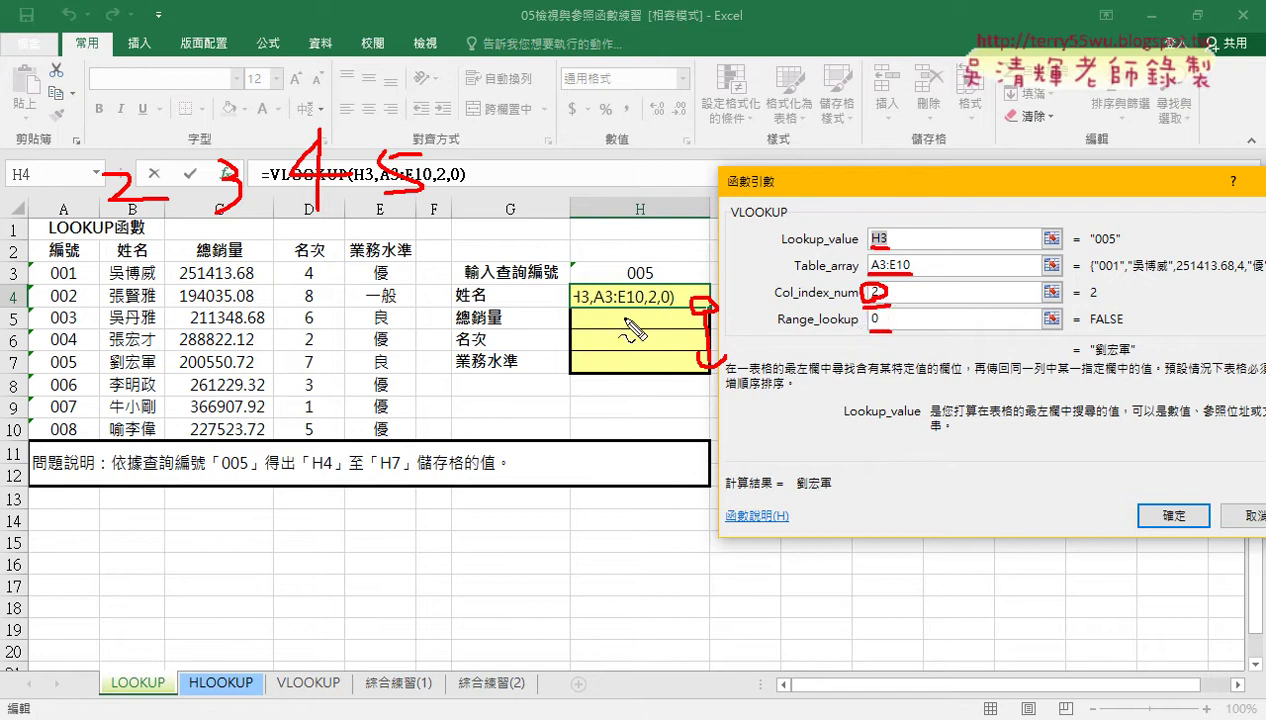
left_click_drag(874, 324, 888, 314)
key("Escape")
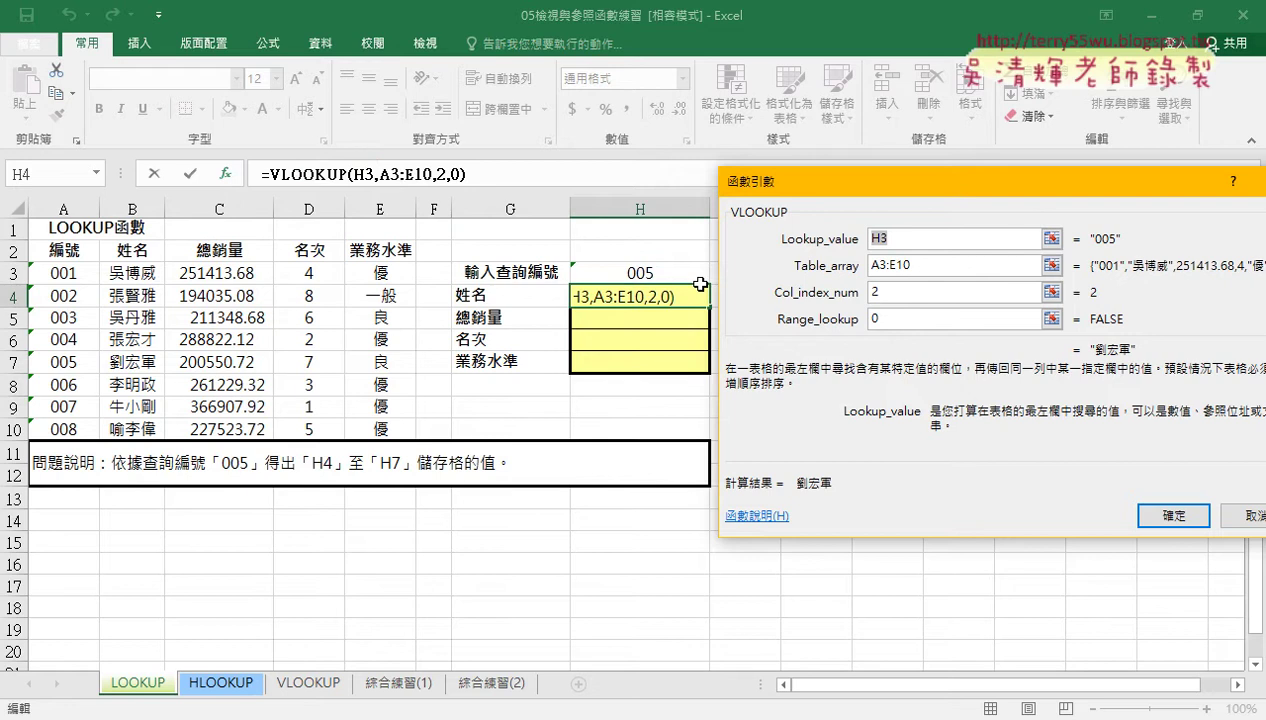
left_click(882, 288)
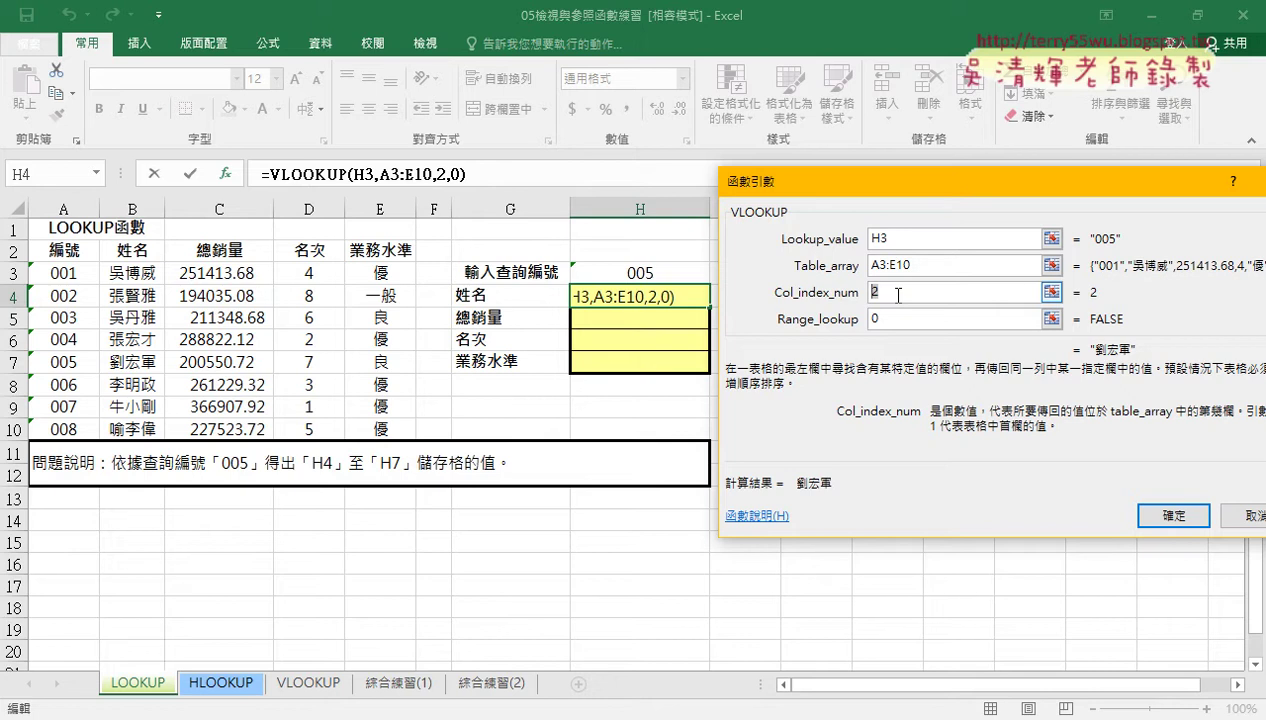
left_click(1172, 515)
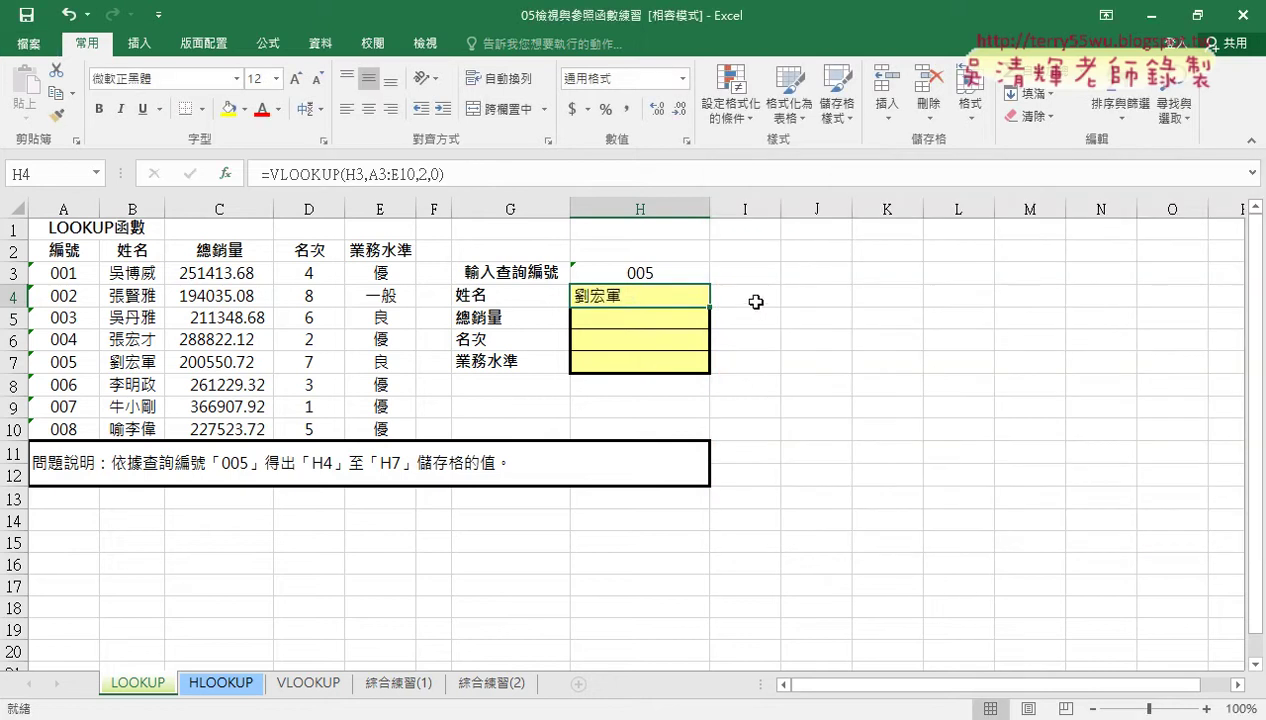
Insert =ROW() into I4 through Insert Function, leaving Reference empty.
left_click(756, 301)
left_click(228, 174)
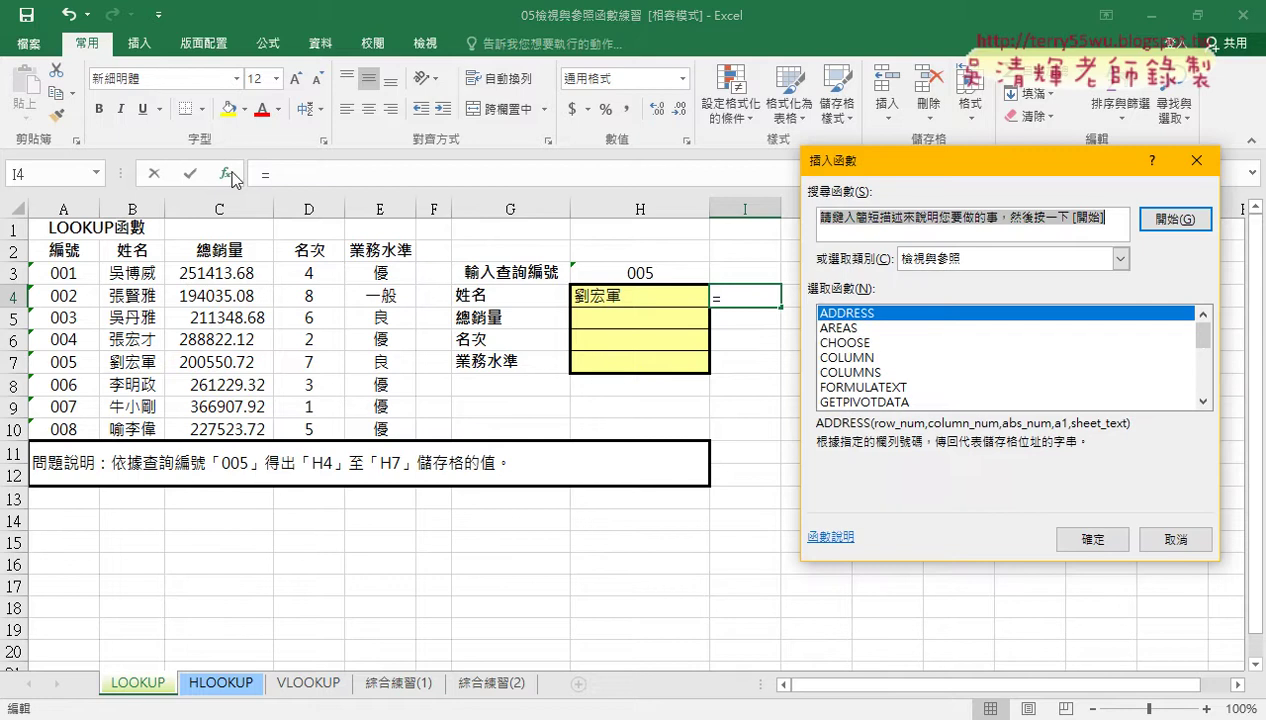
left_click_drag(1203, 338, 1203, 378)
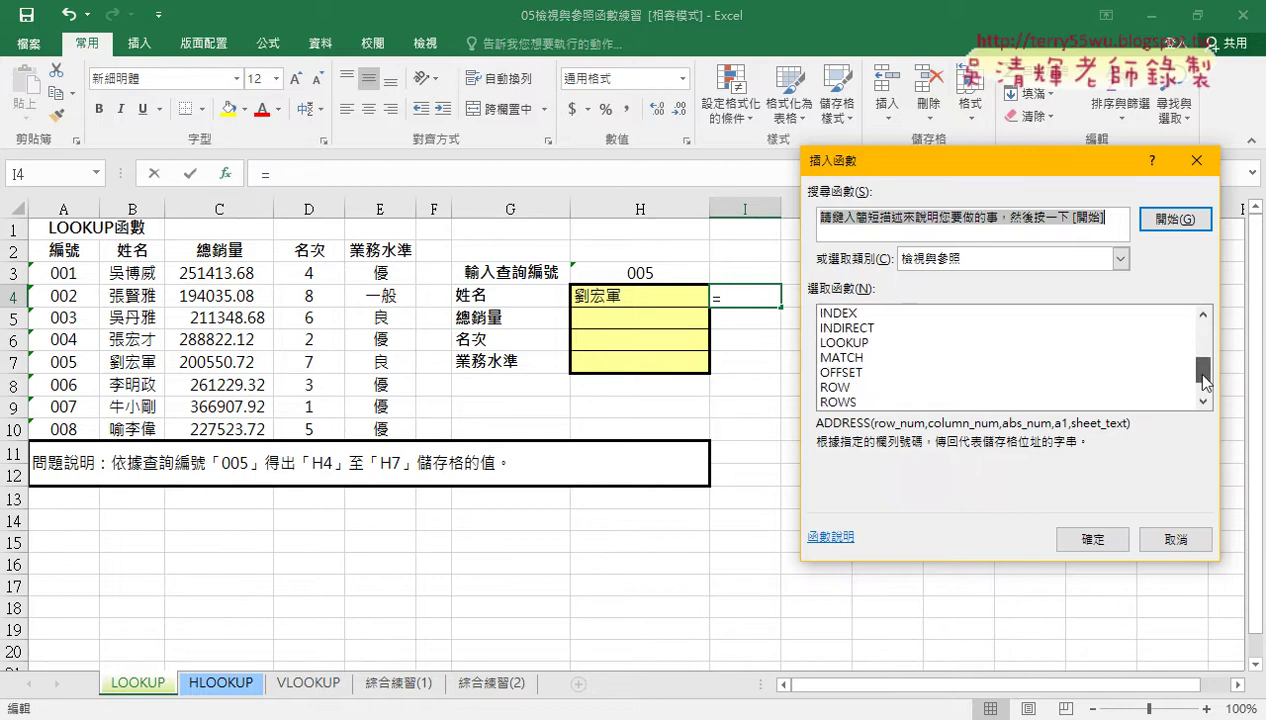
left_click(966, 388)
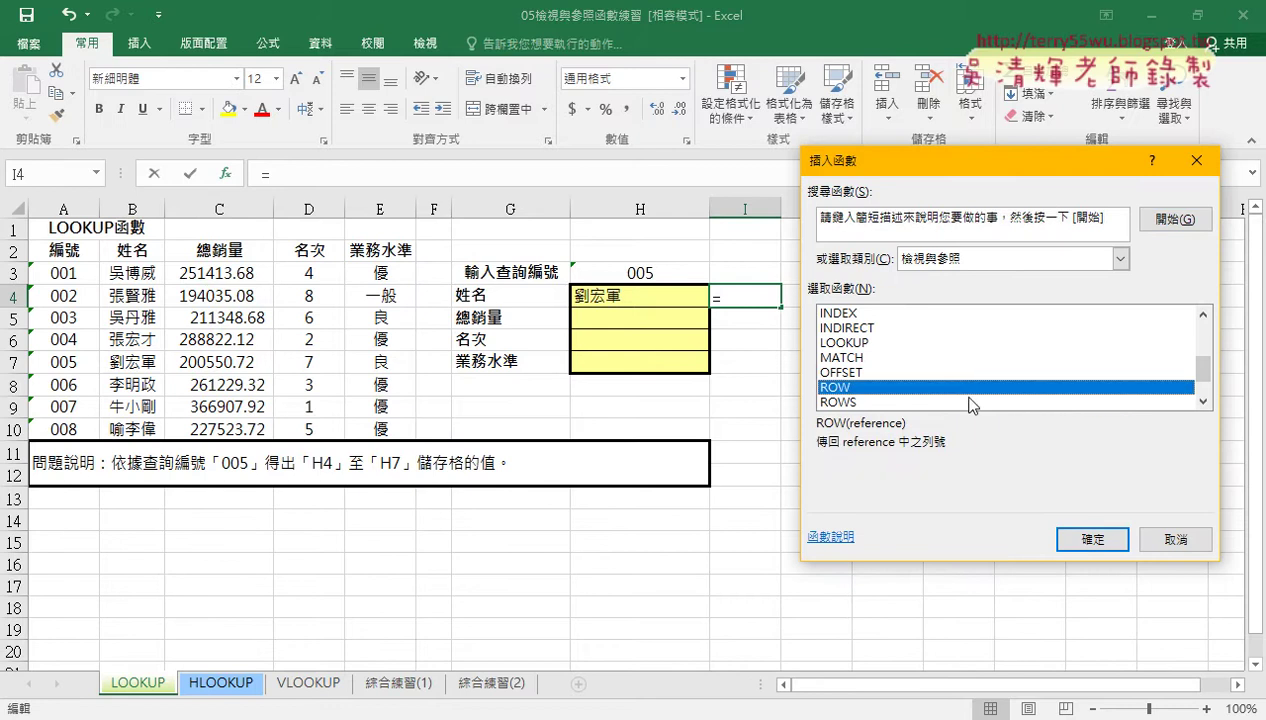
left_click(1092, 547)
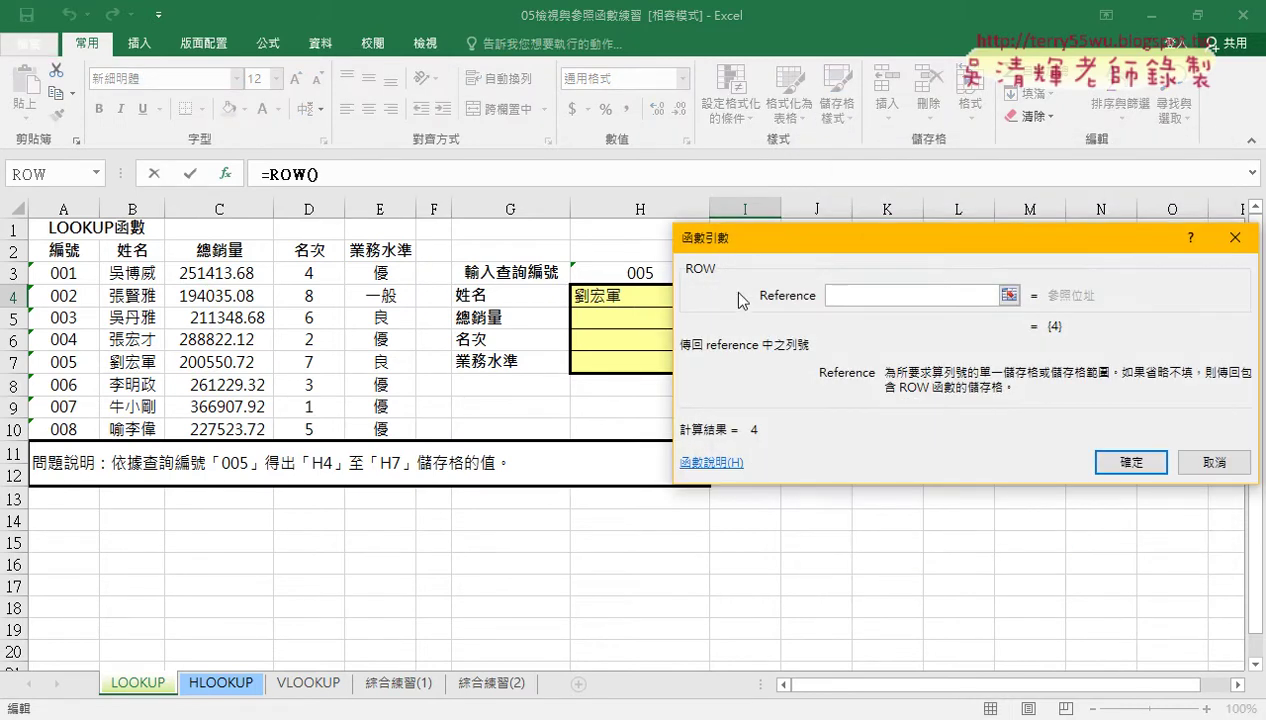
left_click(1140, 461)
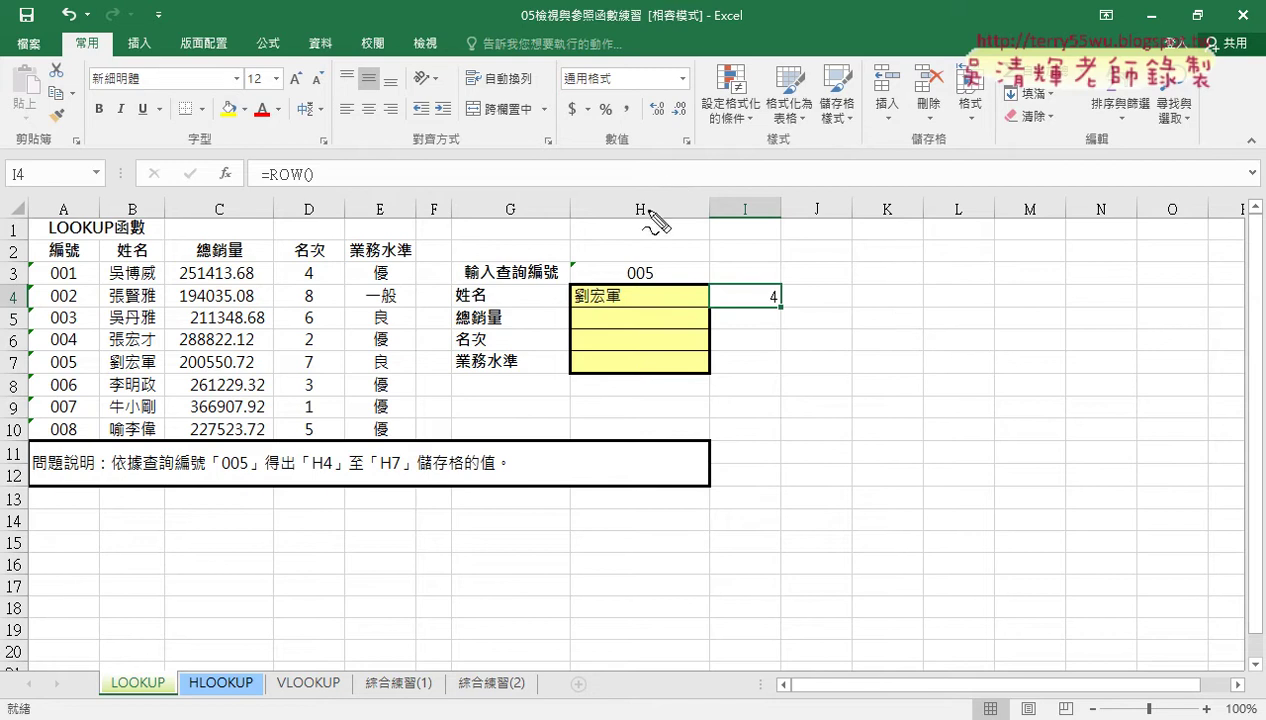
Copy the =ROW() formula from I4 down to I7.
left_click_drag(28, 288, 32, 316)
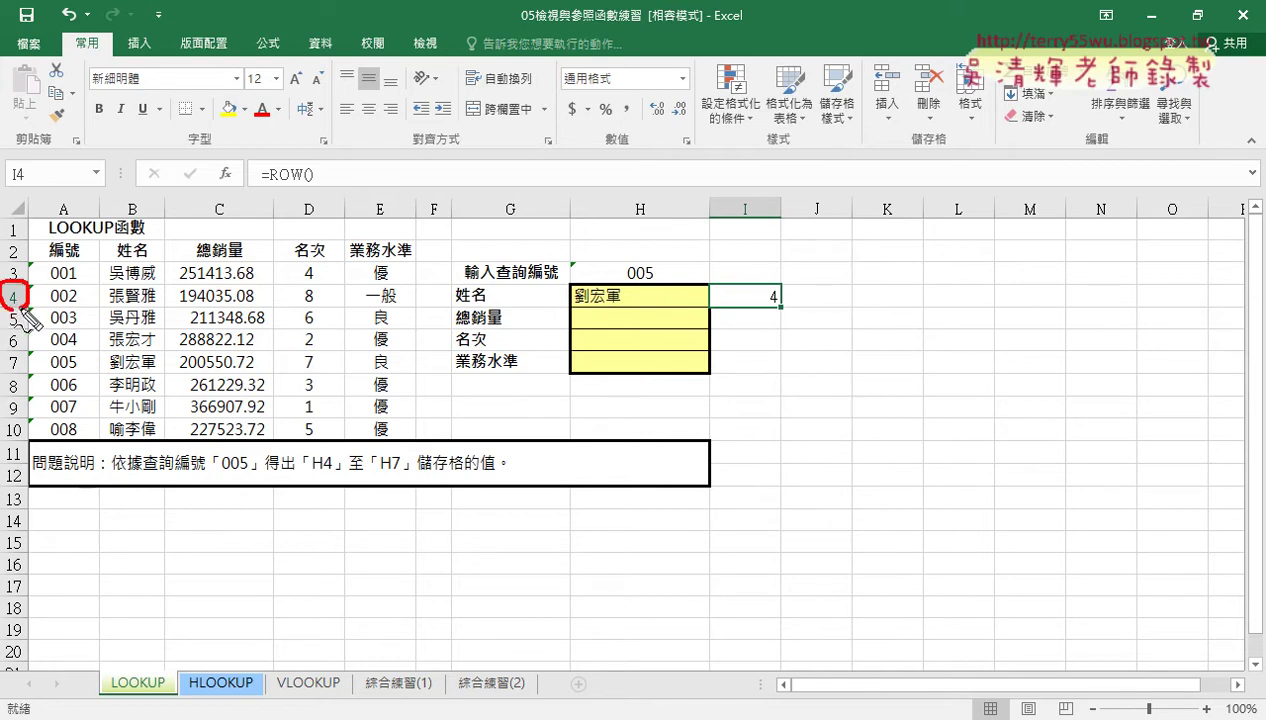
left_click_drag(781, 291, 785, 309)
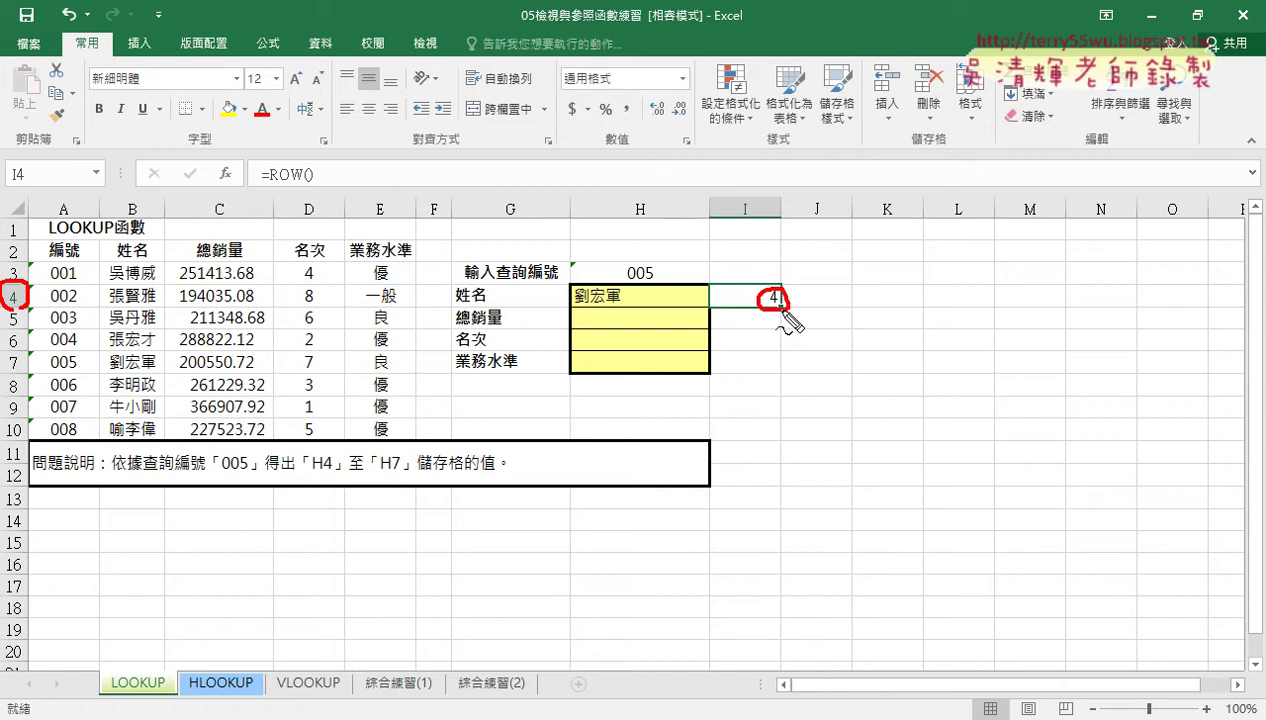
key("Escape")
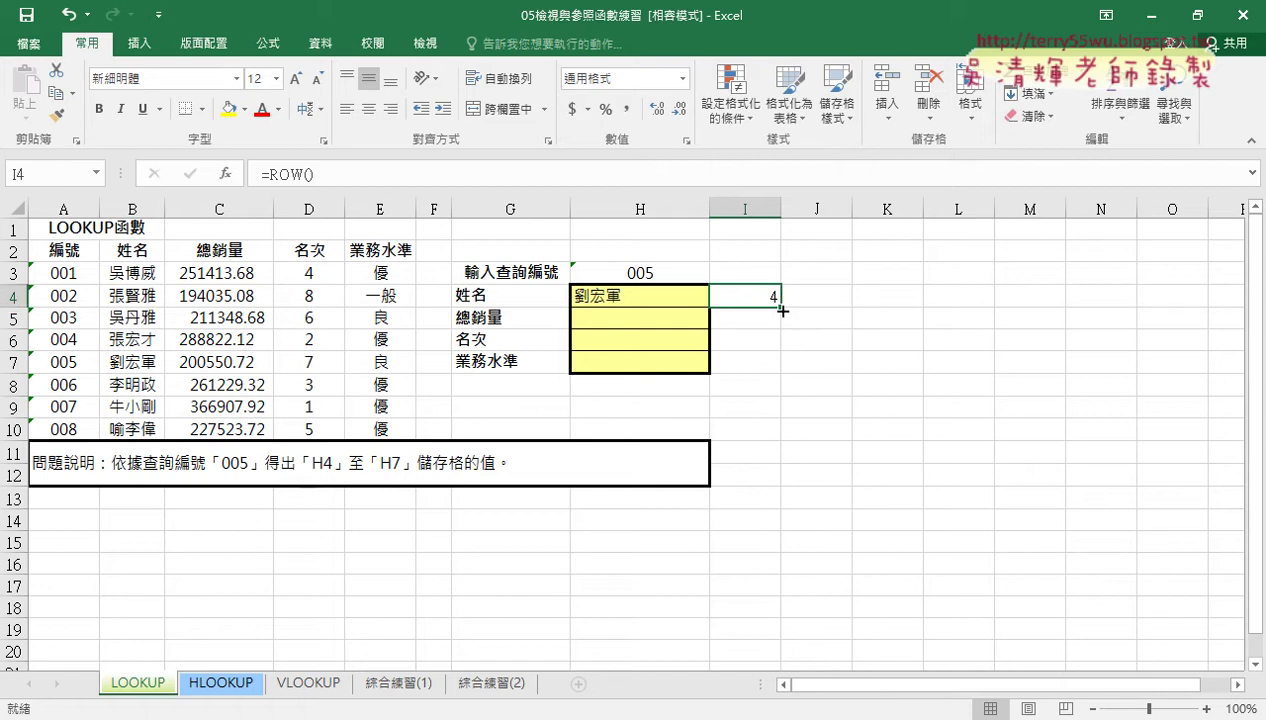
left_click_drag(781, 307, 784, 378)
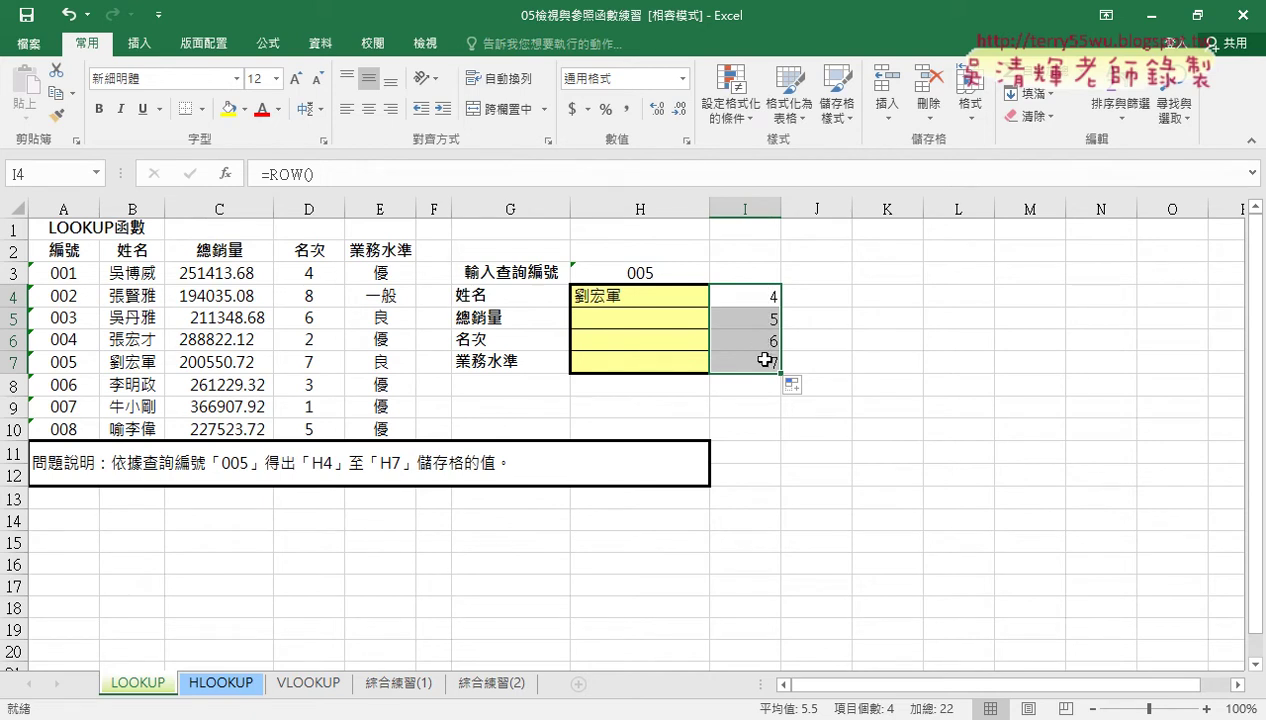
Change I4 to =ROW()-2 and fill it down through I7.
left_click(334, 184)
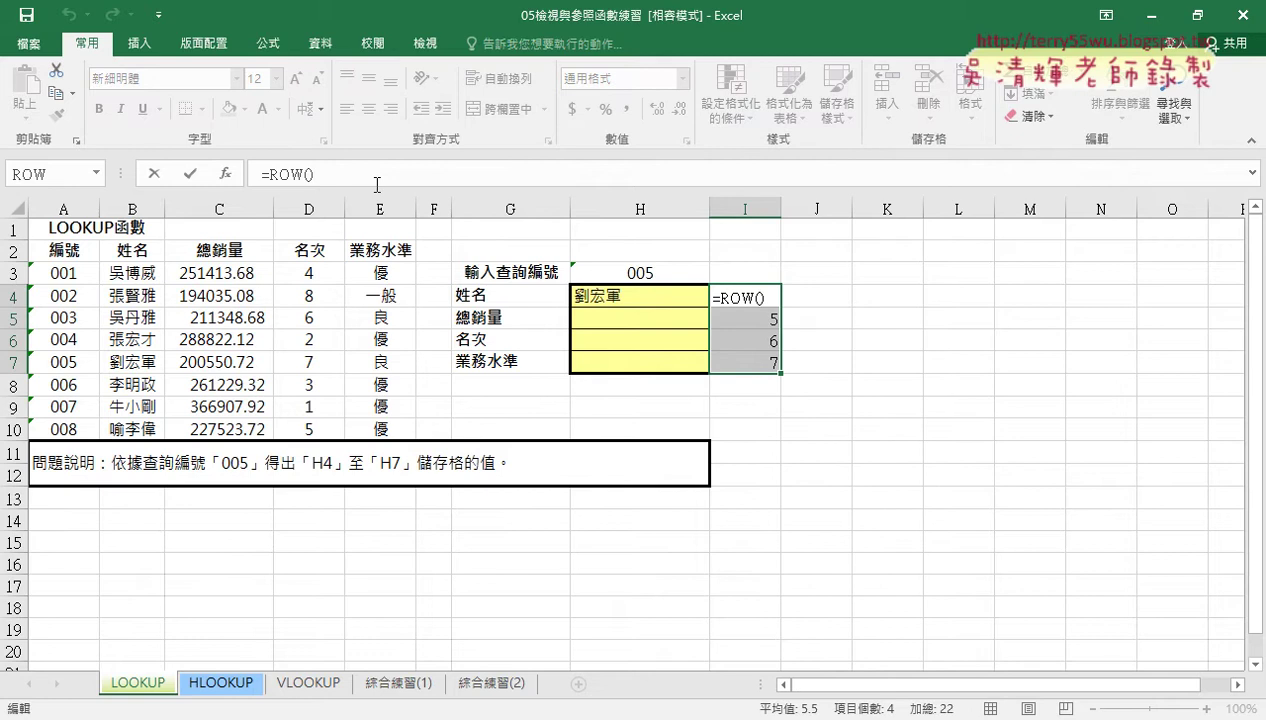
type("-2")
key("Return")
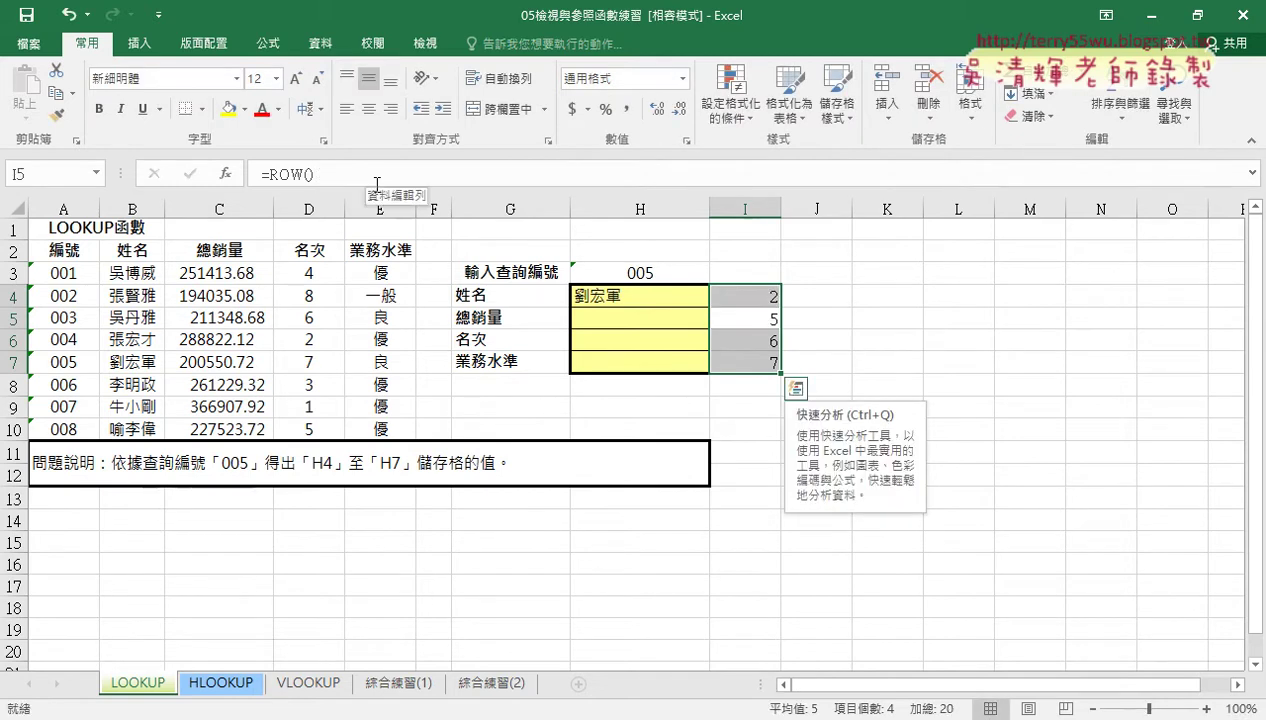
left_click(754, 299)
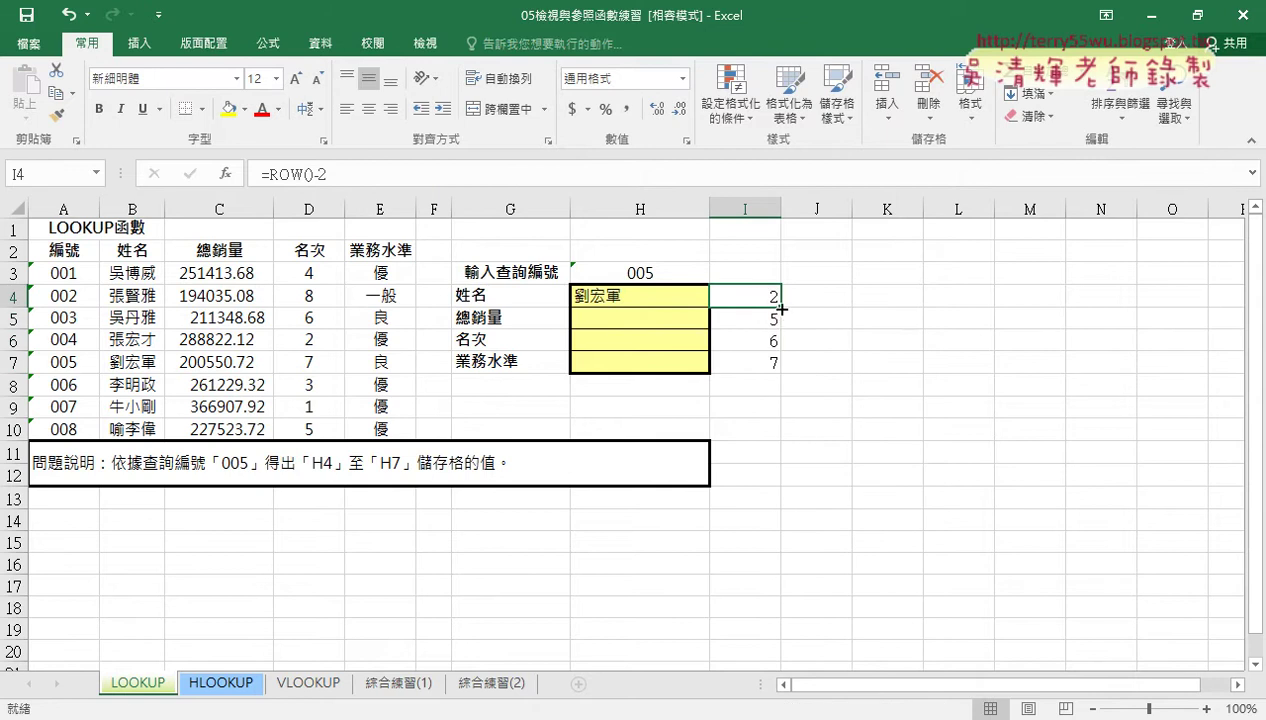
left_click_drag(780, 306, 780, 370)
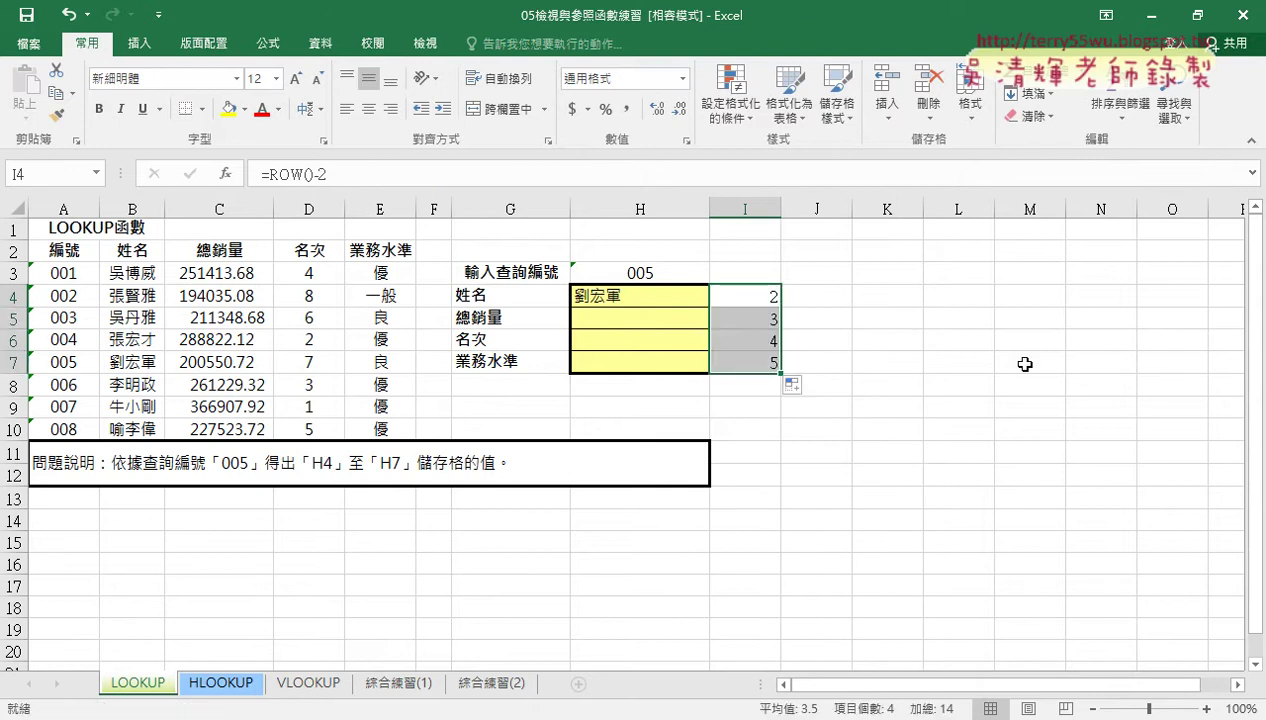
left_click(605, 298)
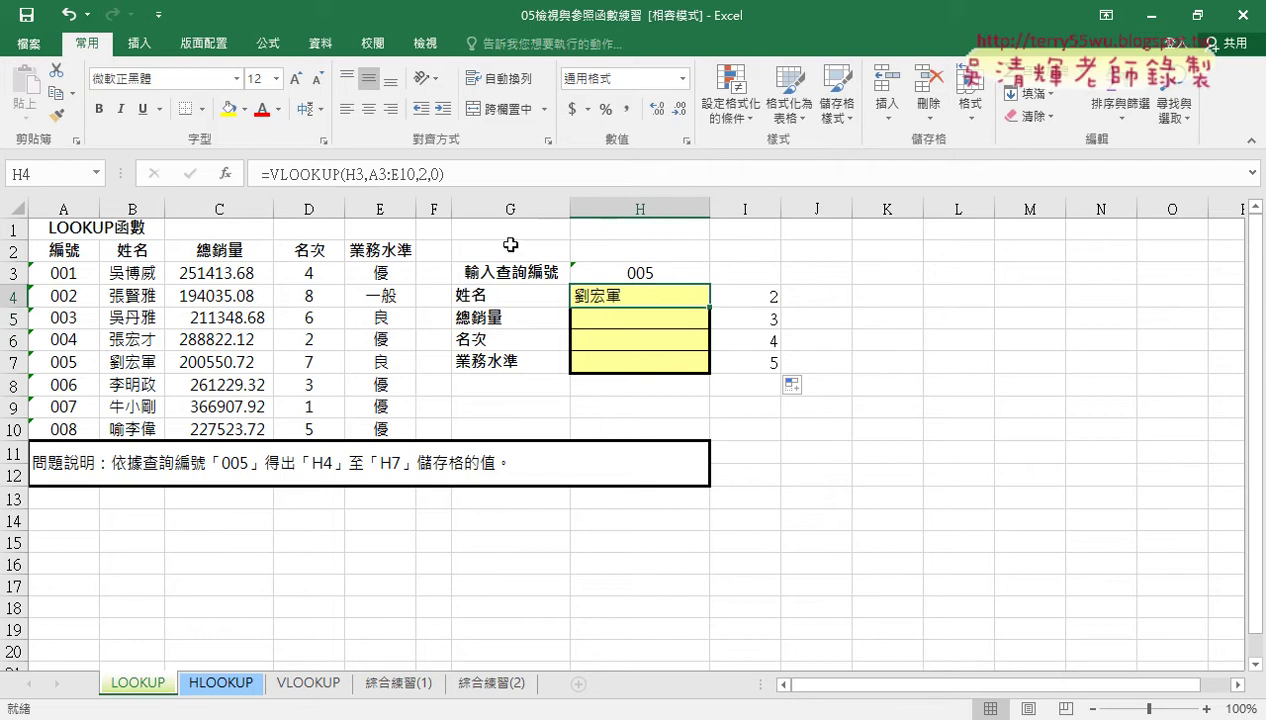
Anchor H4's lookup references as H$3 and A$3:E$10.
left_click(358, 173)
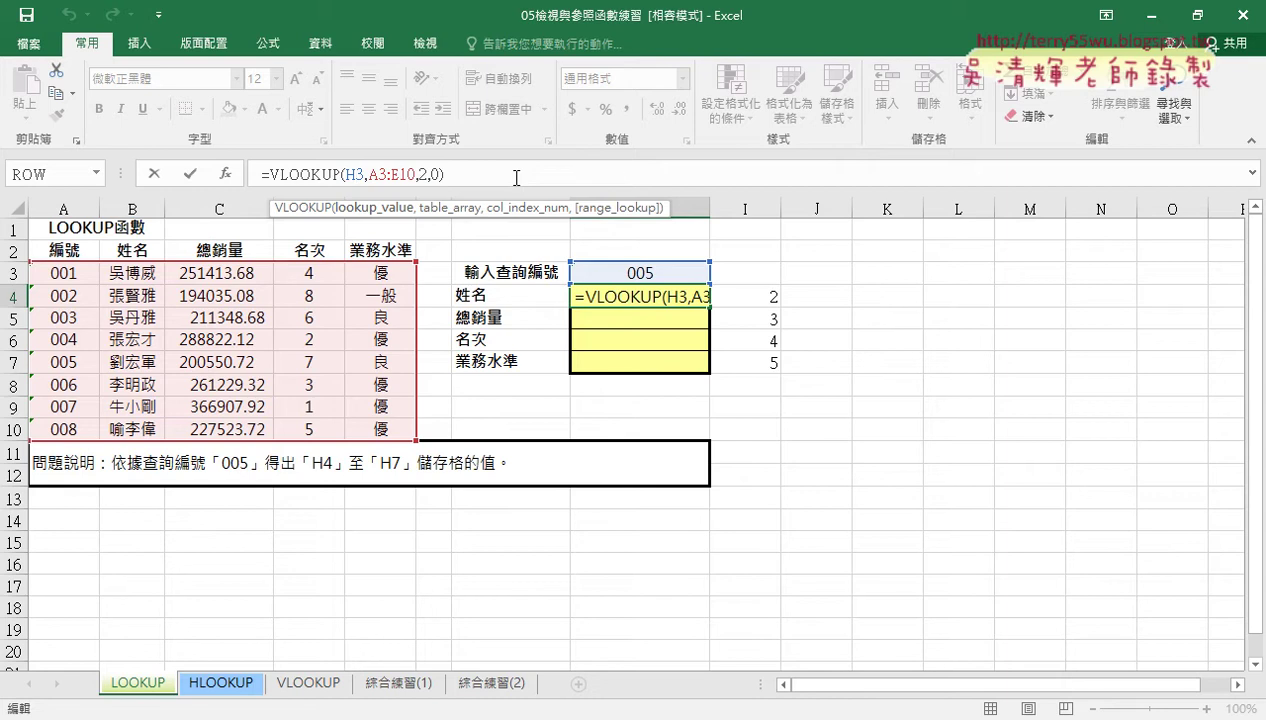
type("#")
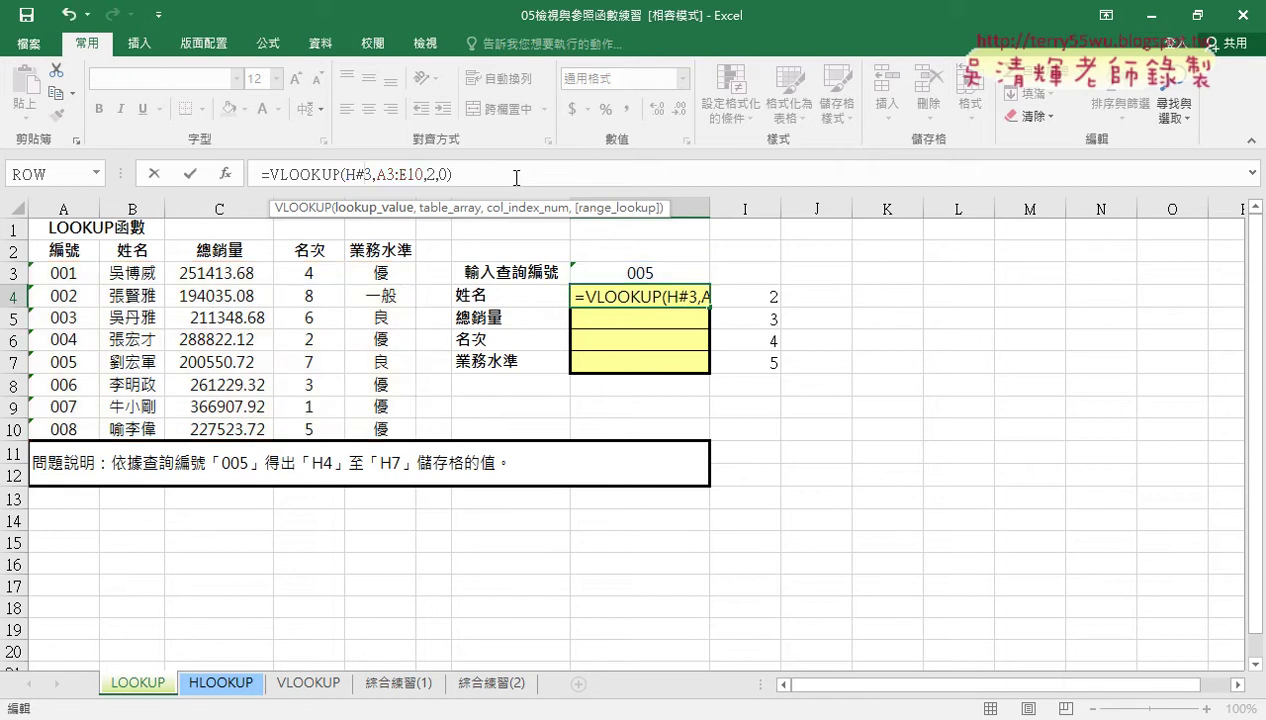
key("BackSpace")
type("$")
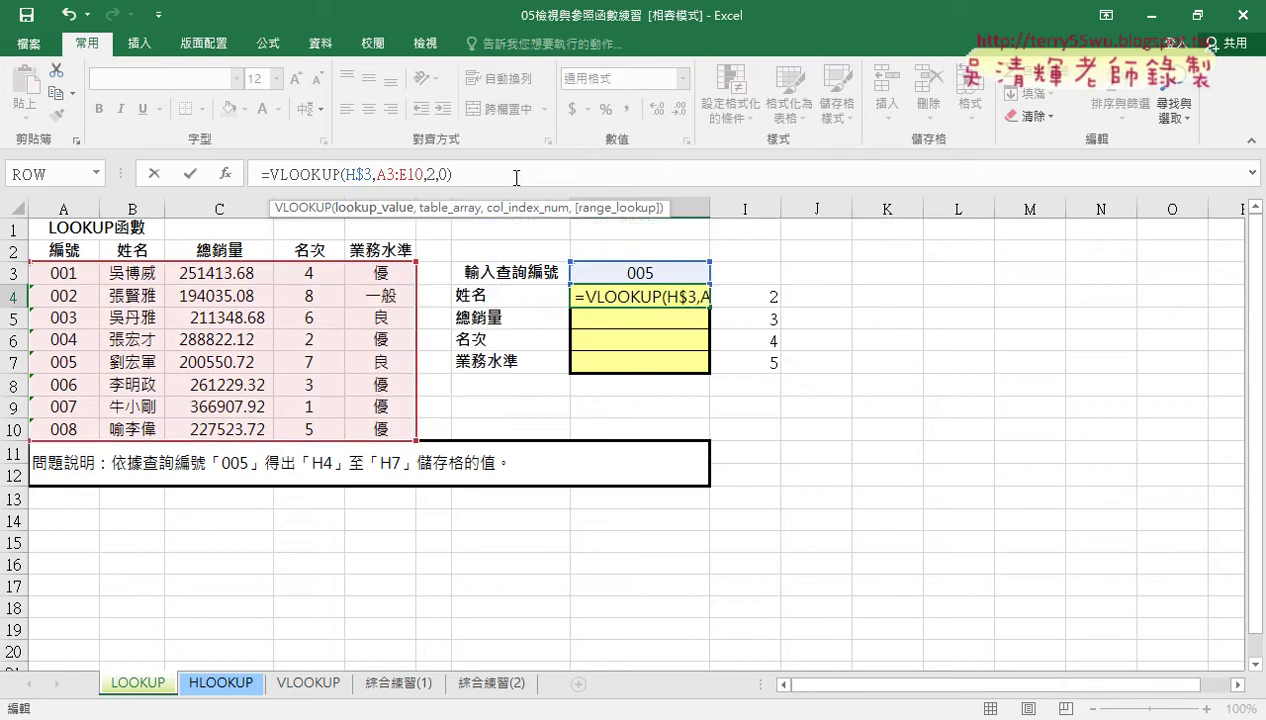
key("Right")
key("Right")
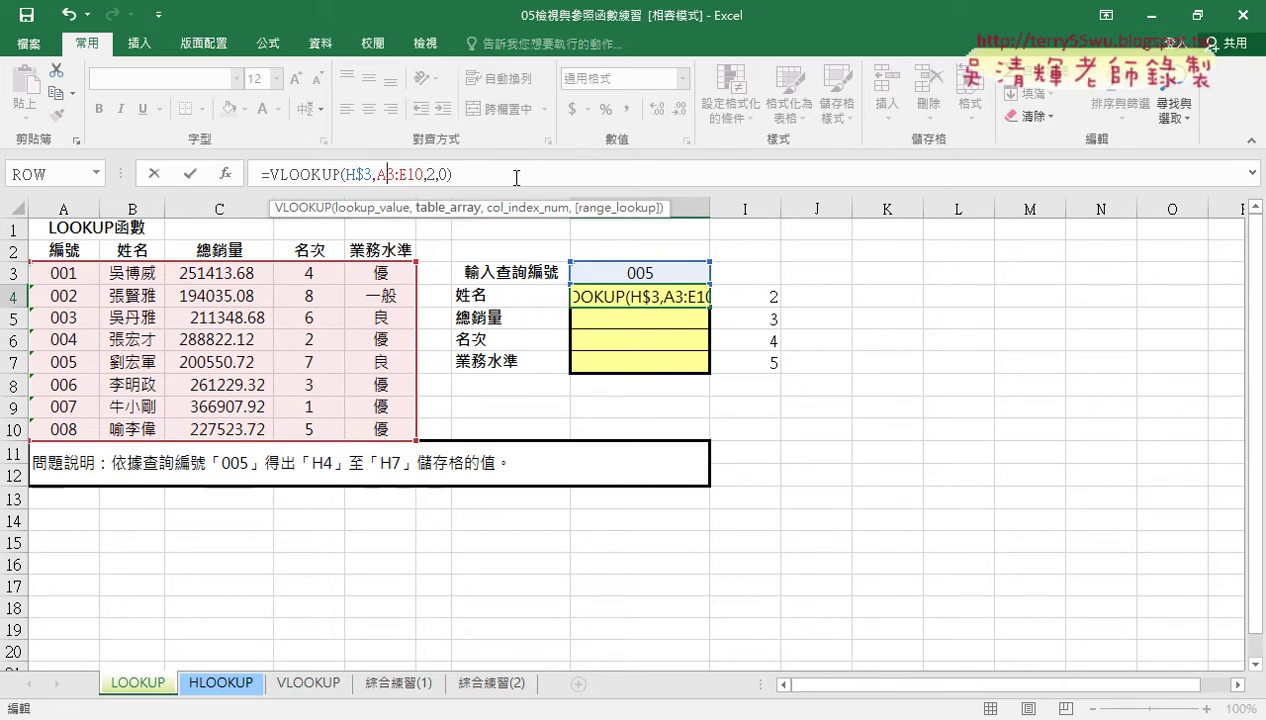
type("$3,A")
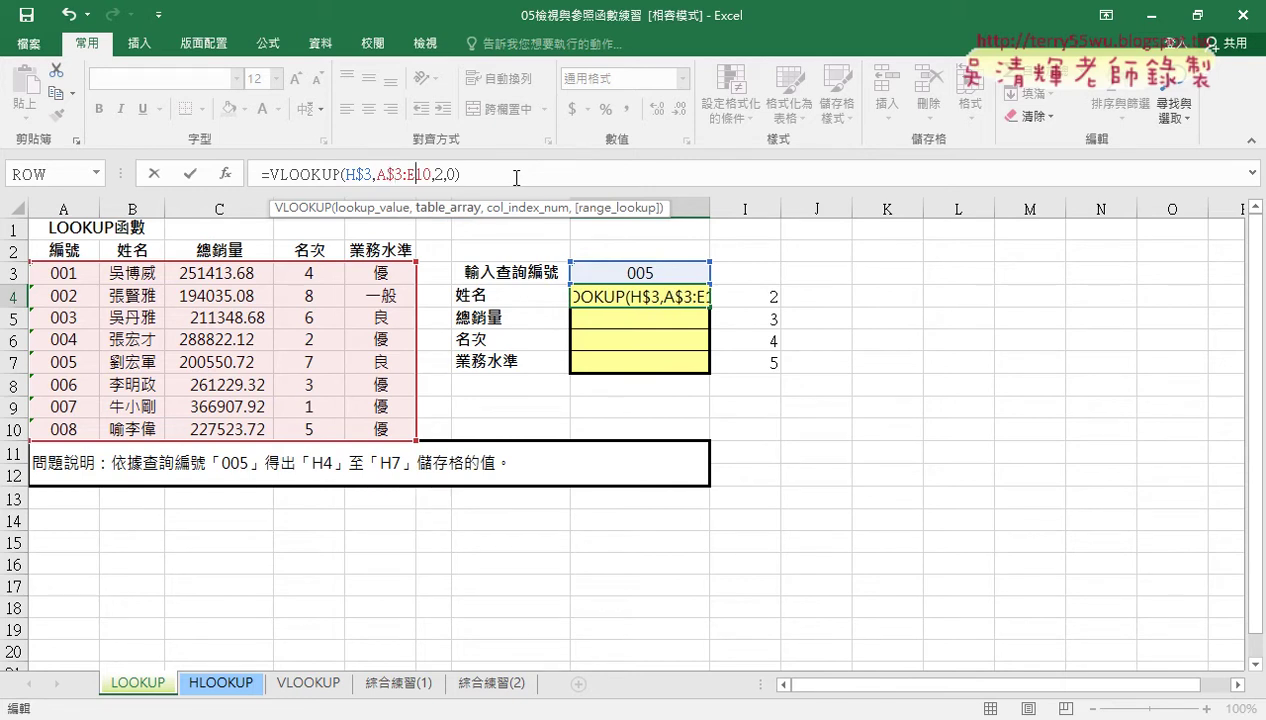
type("$")
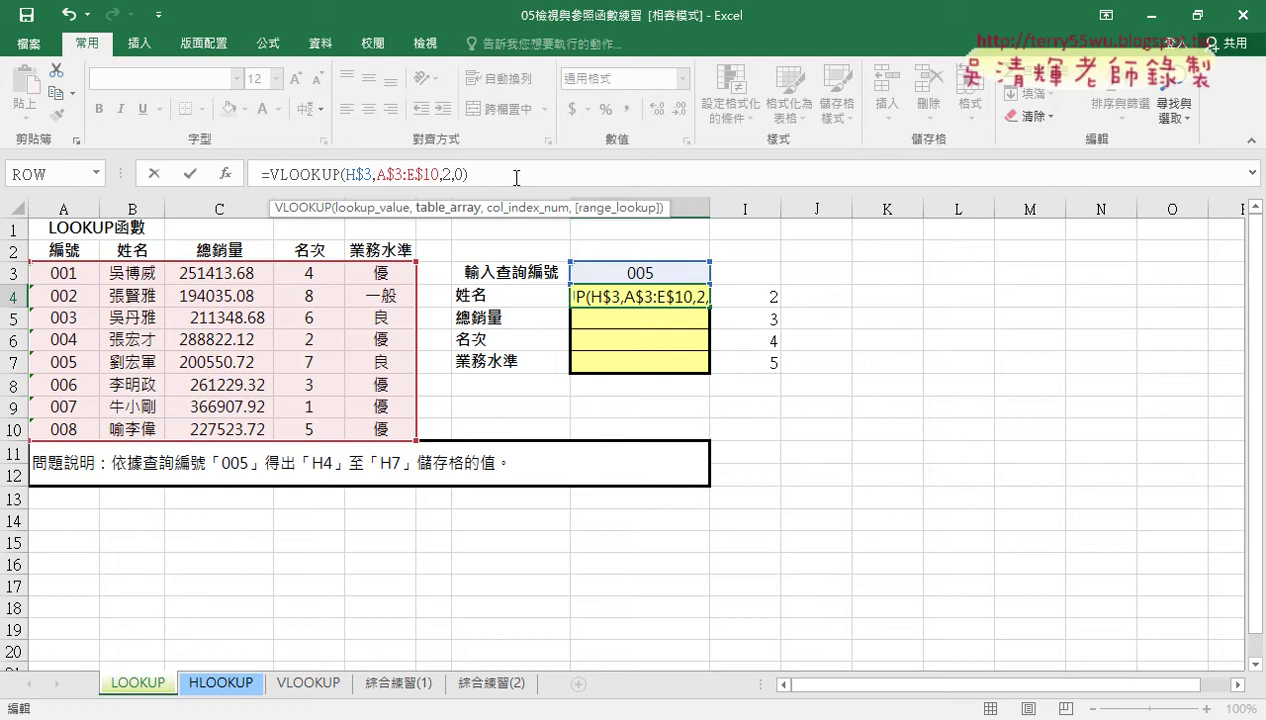
Replace the fixed column index 2 with ROW()-2 in H4's formula.
key("Right")
key("Right")
key("Right")
key("Right")
key("Right")
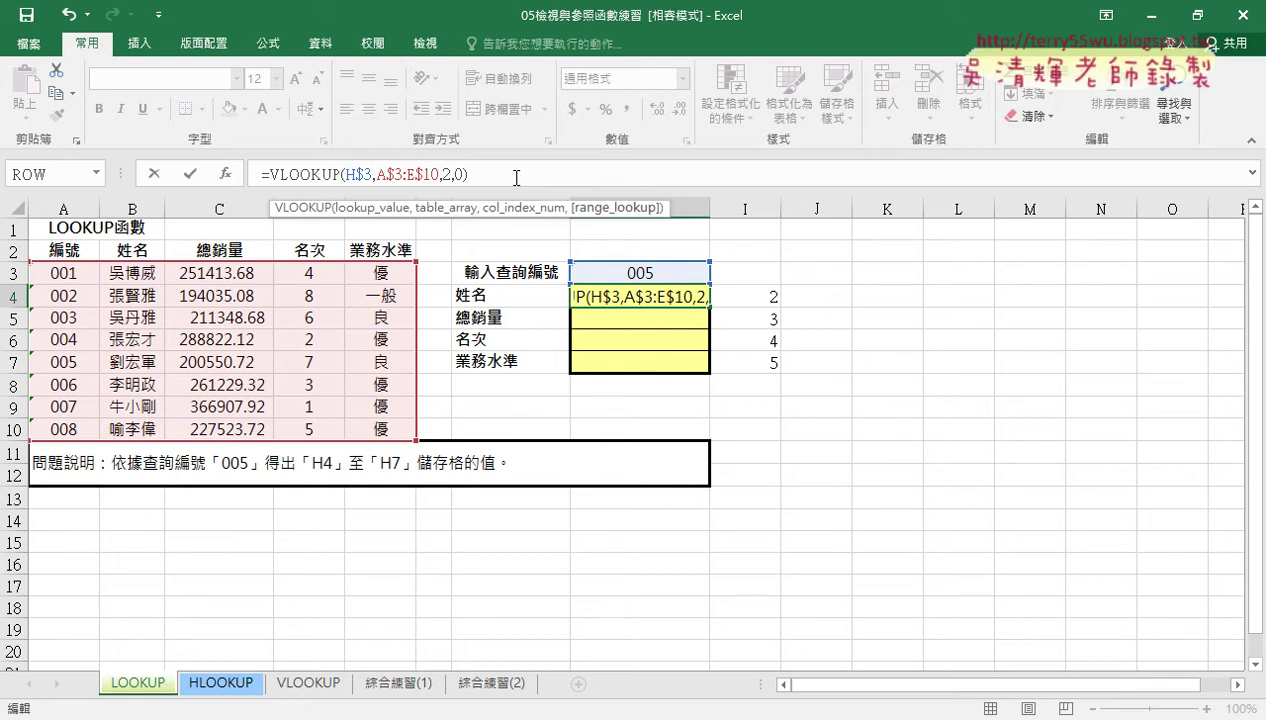
key("Left")
key("Left")
key("Delete")
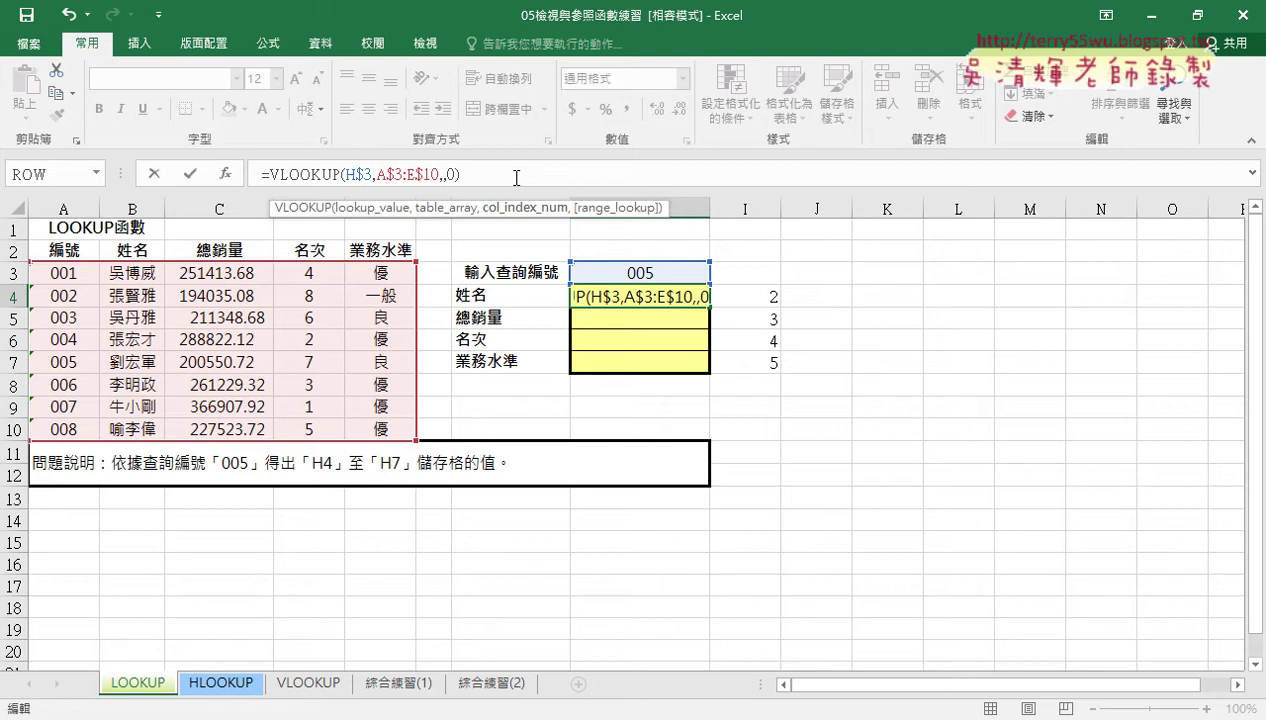
type("row")
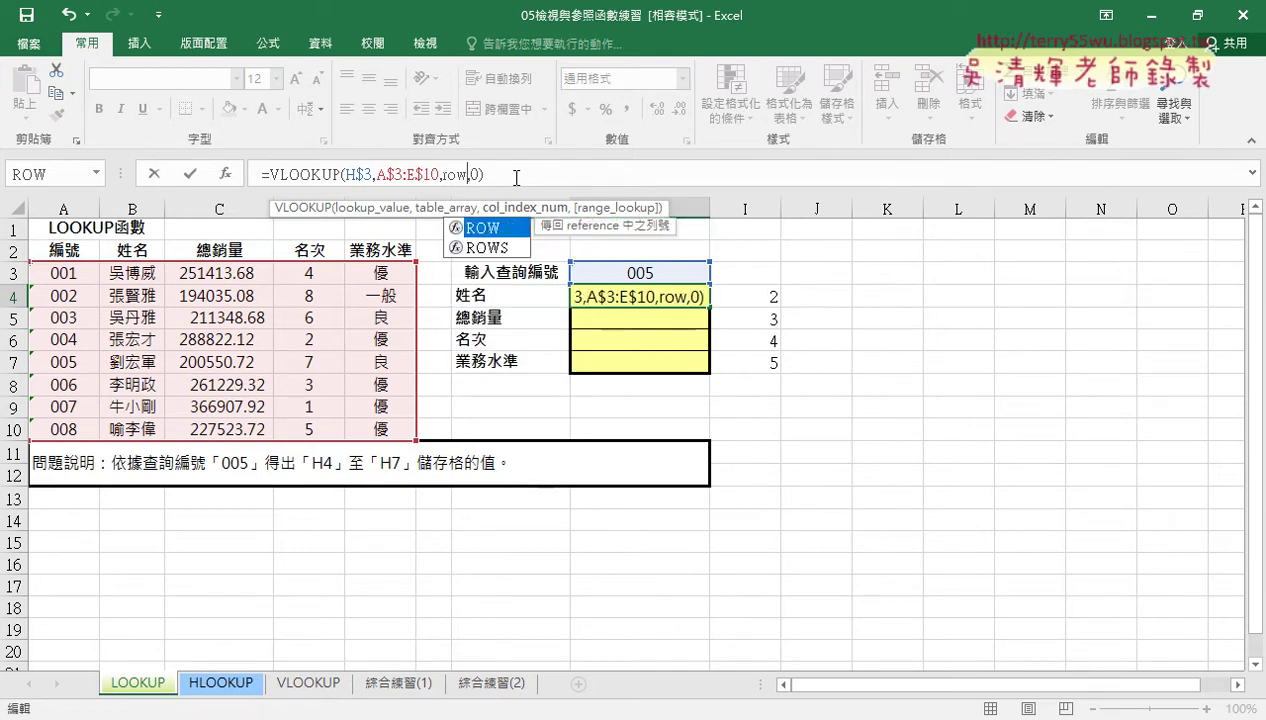
type("()-")
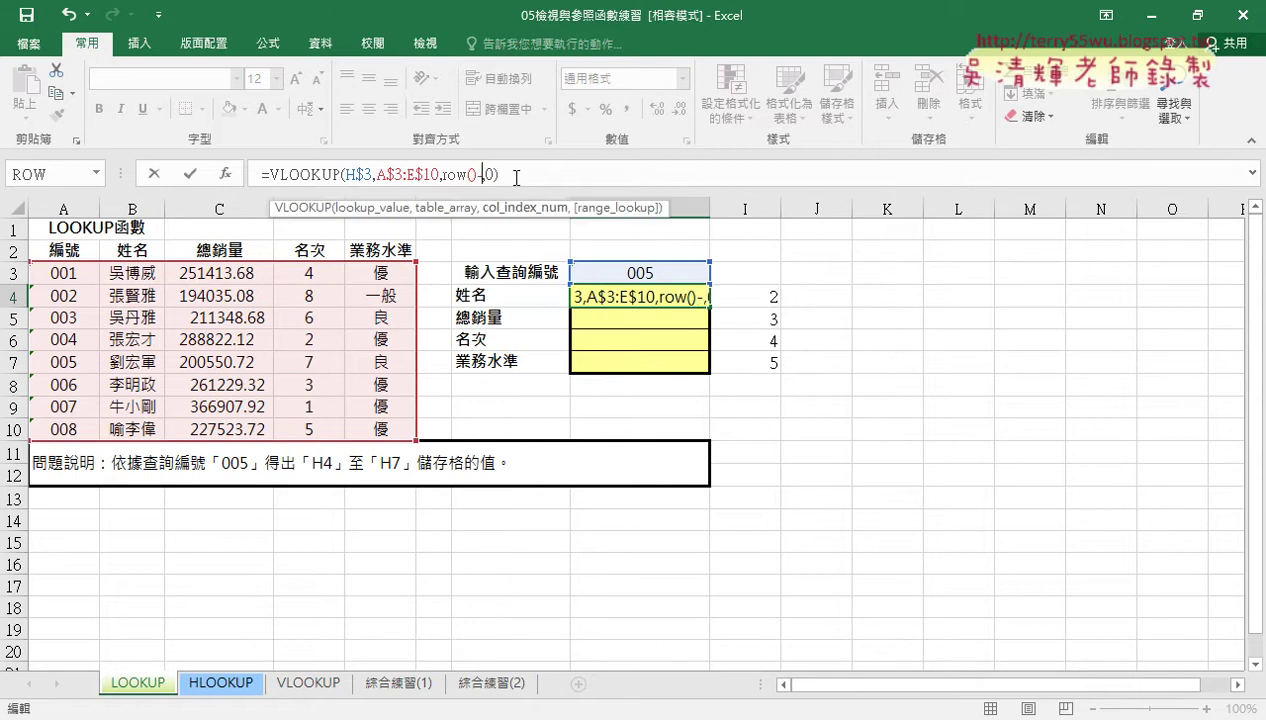
type("2")
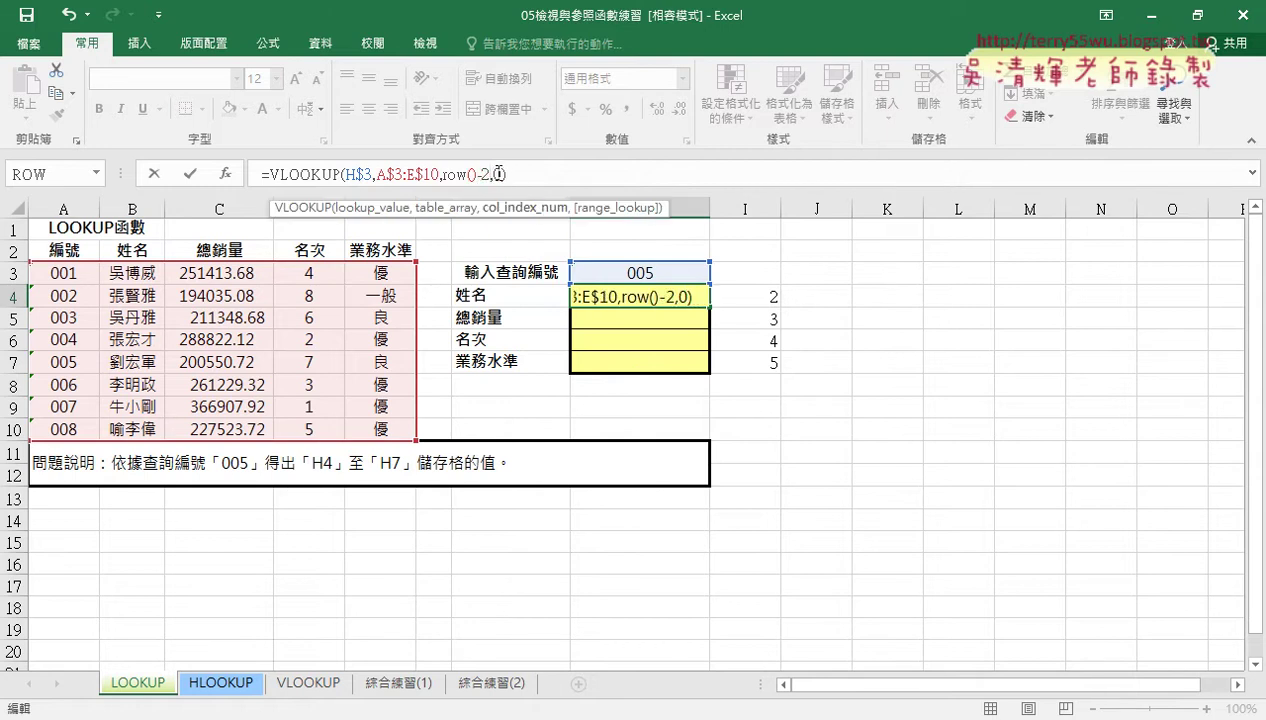
left_click_drag(490, 175, 443, 176)
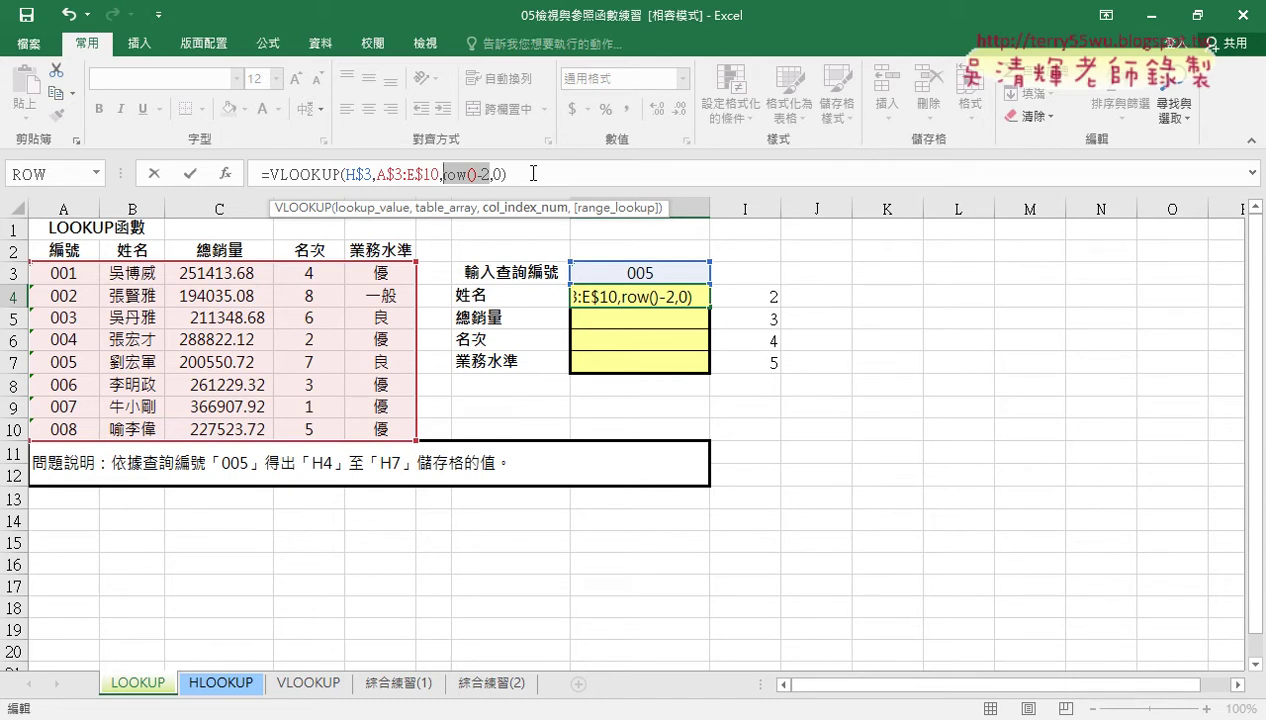
Commit the VLOOKUP, fill it down to H7, and center H4:H7.
left_click(187, 174)
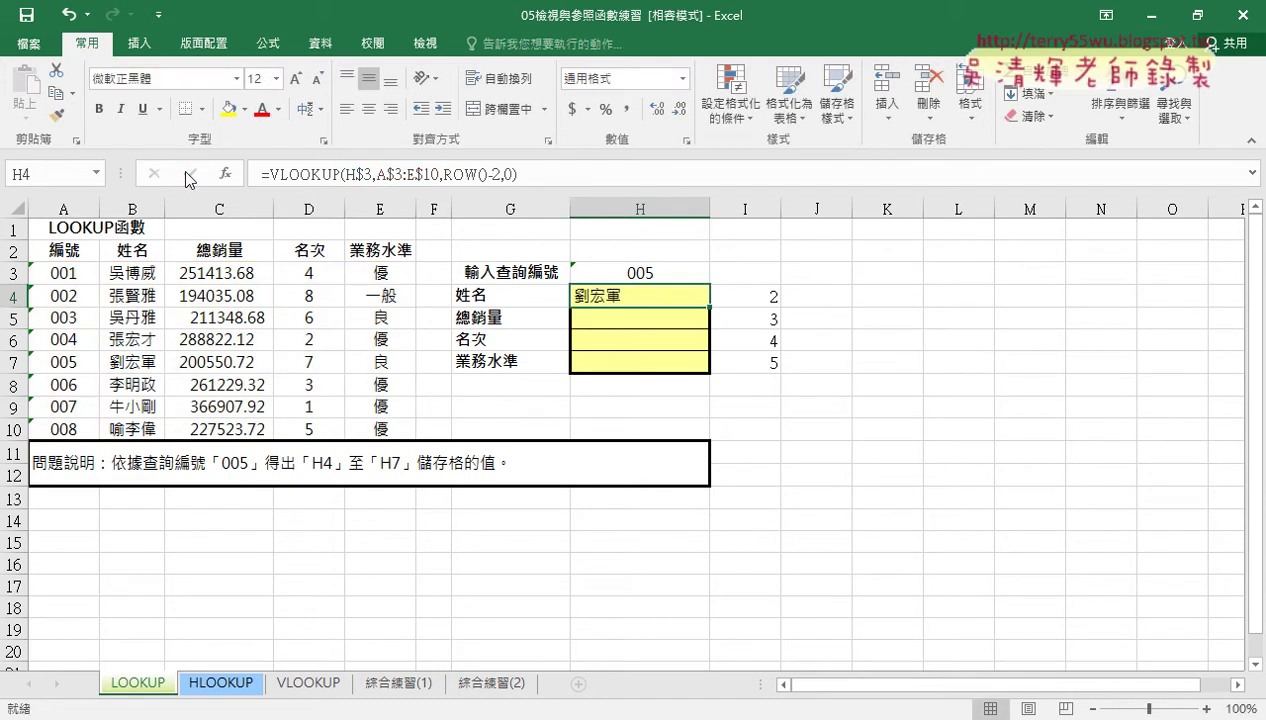
left_click_drag(709, 306, 712, 374)
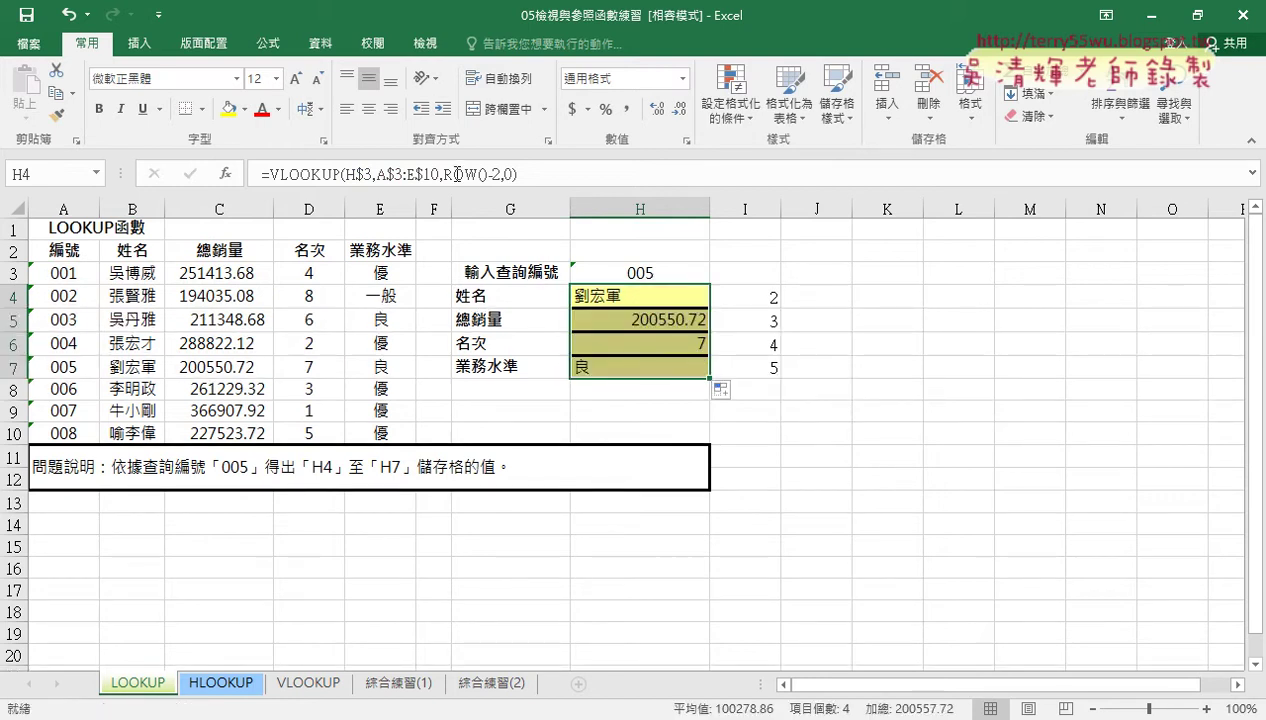
left_click(368, 108)
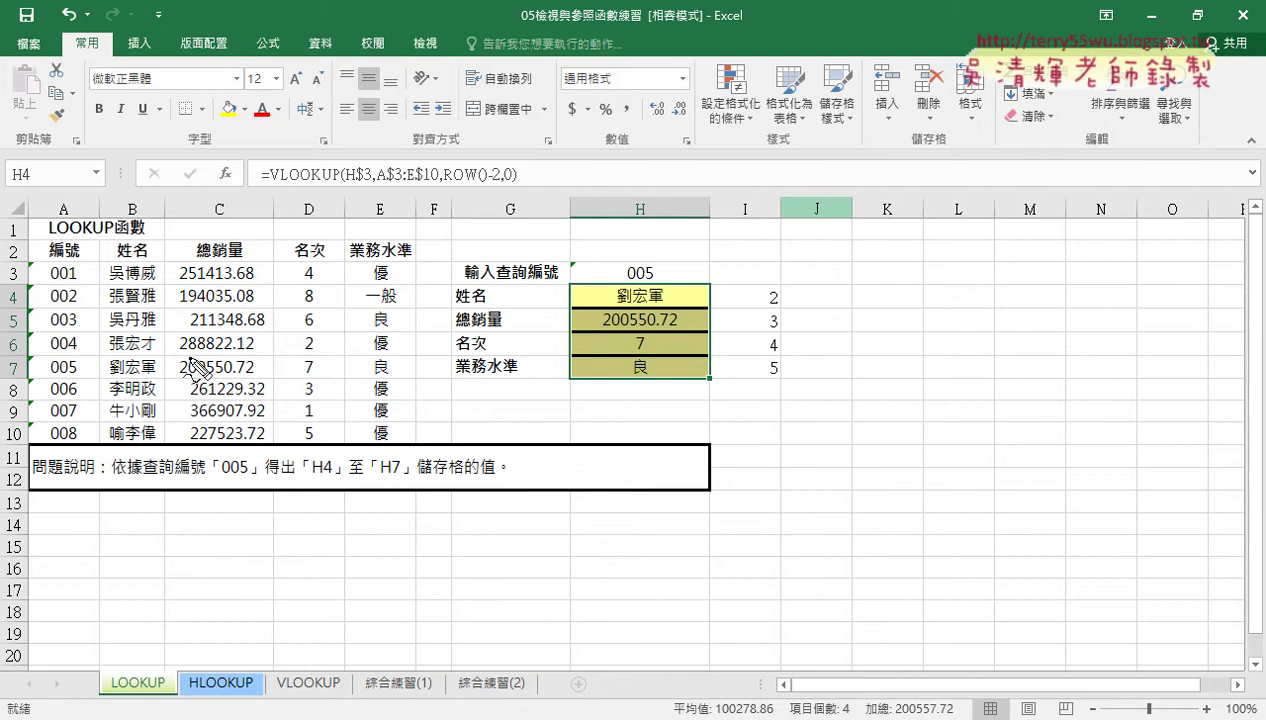
Mark ID 005's table row with pen annotations, then clear them.
left_click_drag(120, 376, 147, 376)
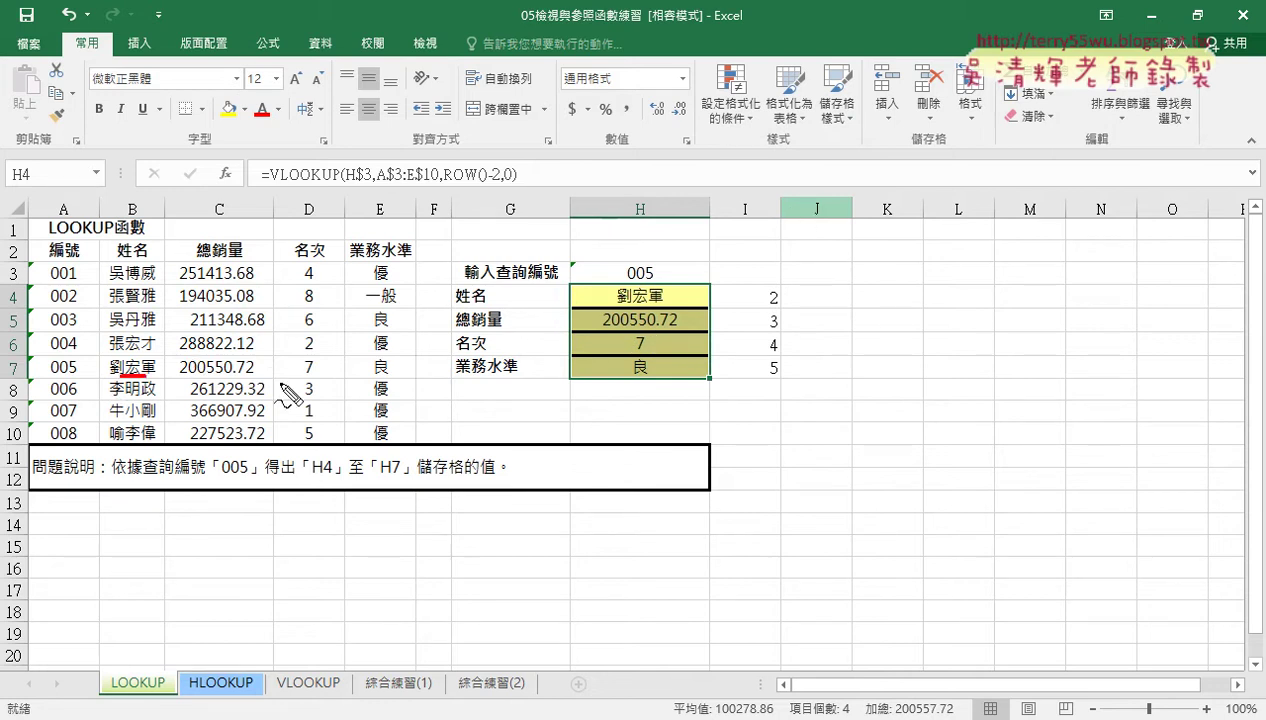
left_click_drag(239, 378, 391, 377)
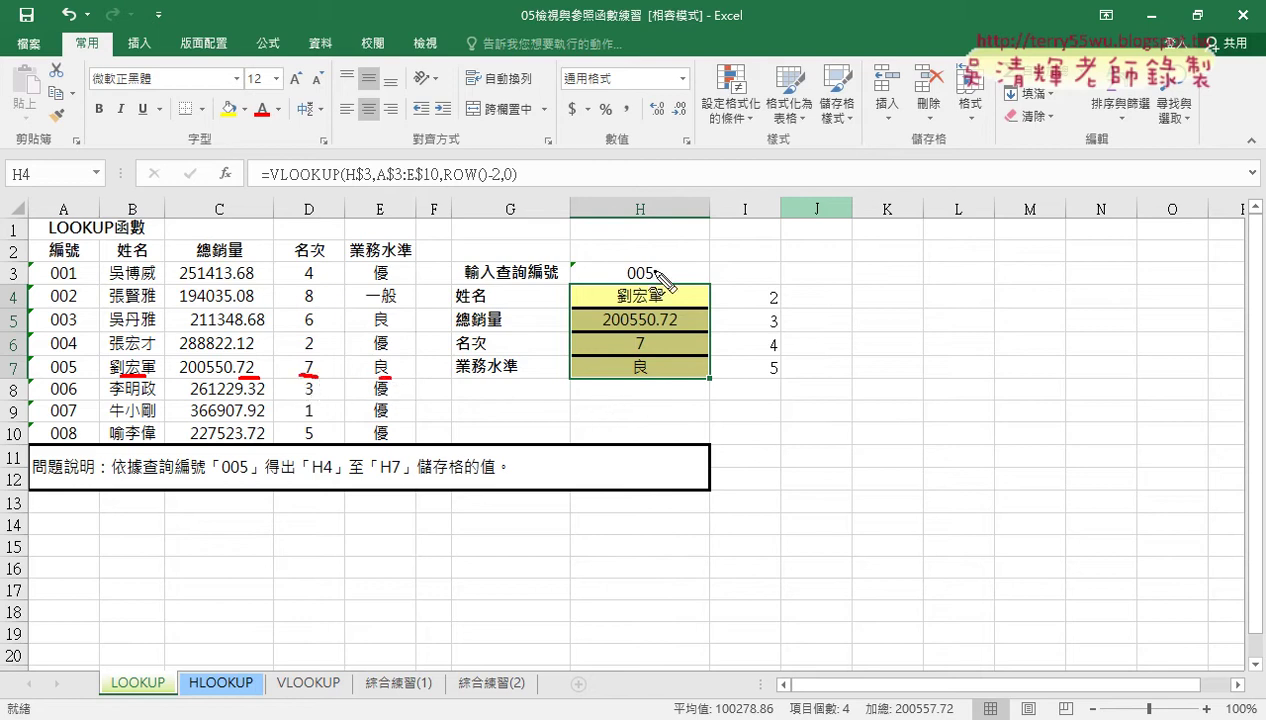
key("Escape")
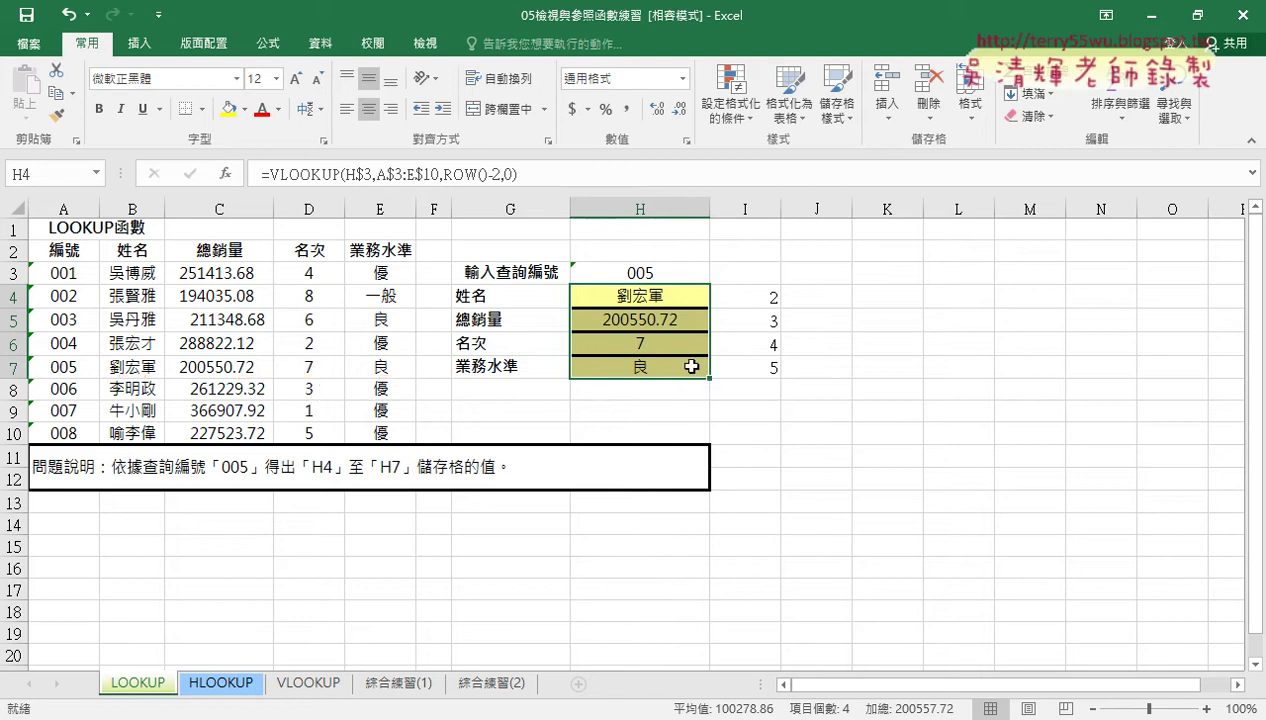
Change the lookup ID in H3 to 001 and select the results in H4:H7.
double_click(652, 272)
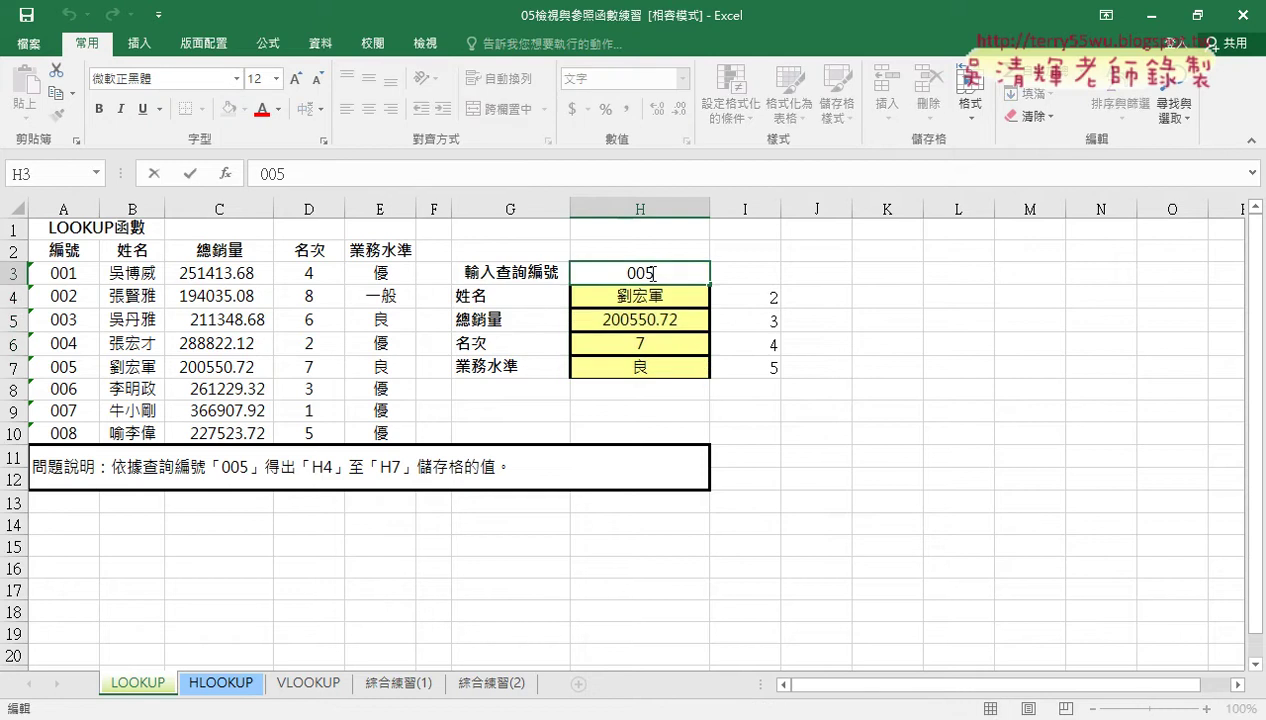
key("BackSpace")
type("1")
key("Return")
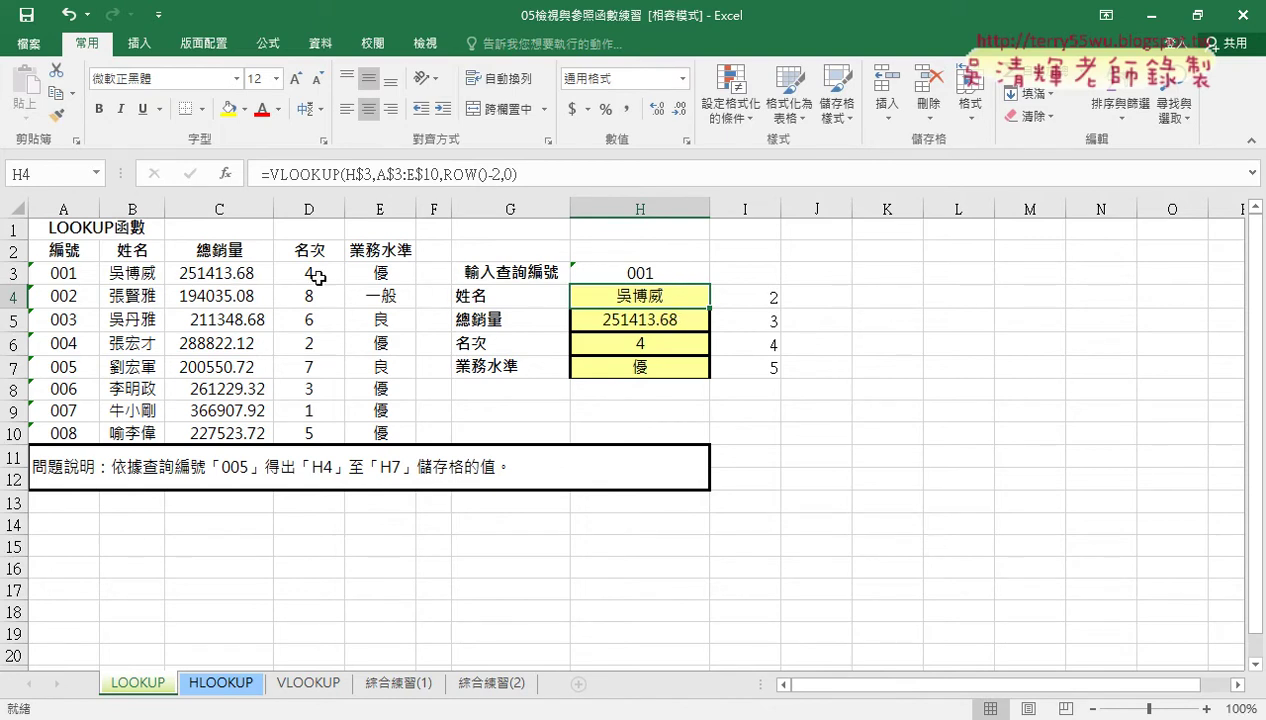
left_click_drag(645, 291, 660, 367)
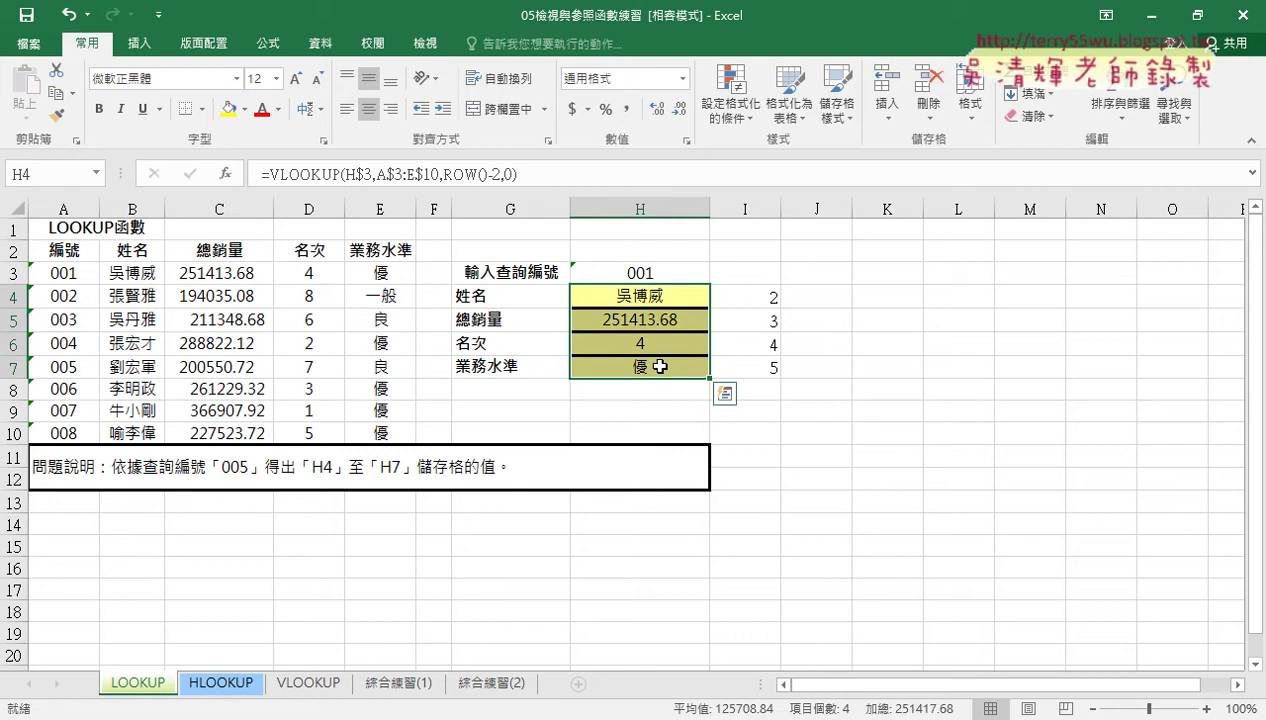
Change the lookup ID in H3 to 002.
double_click(645, 272)
left_click_drag(644, 272, 667, 274)
type("2")
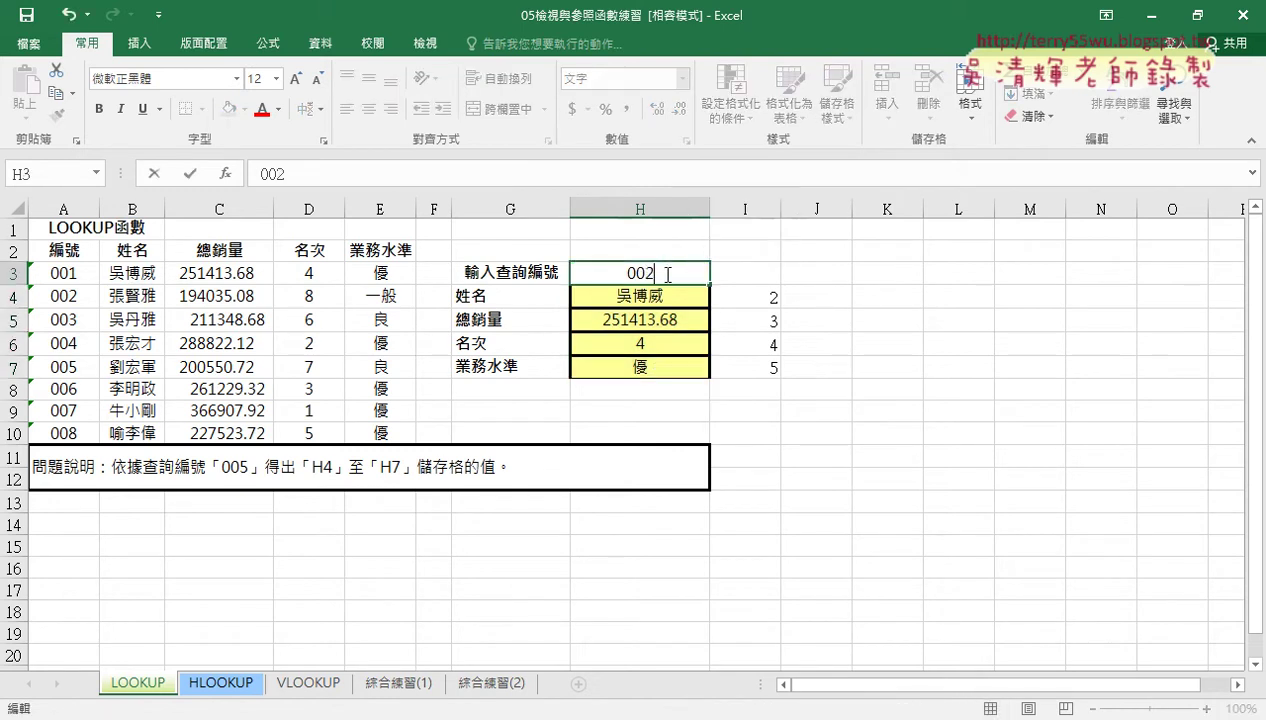
key("Return")
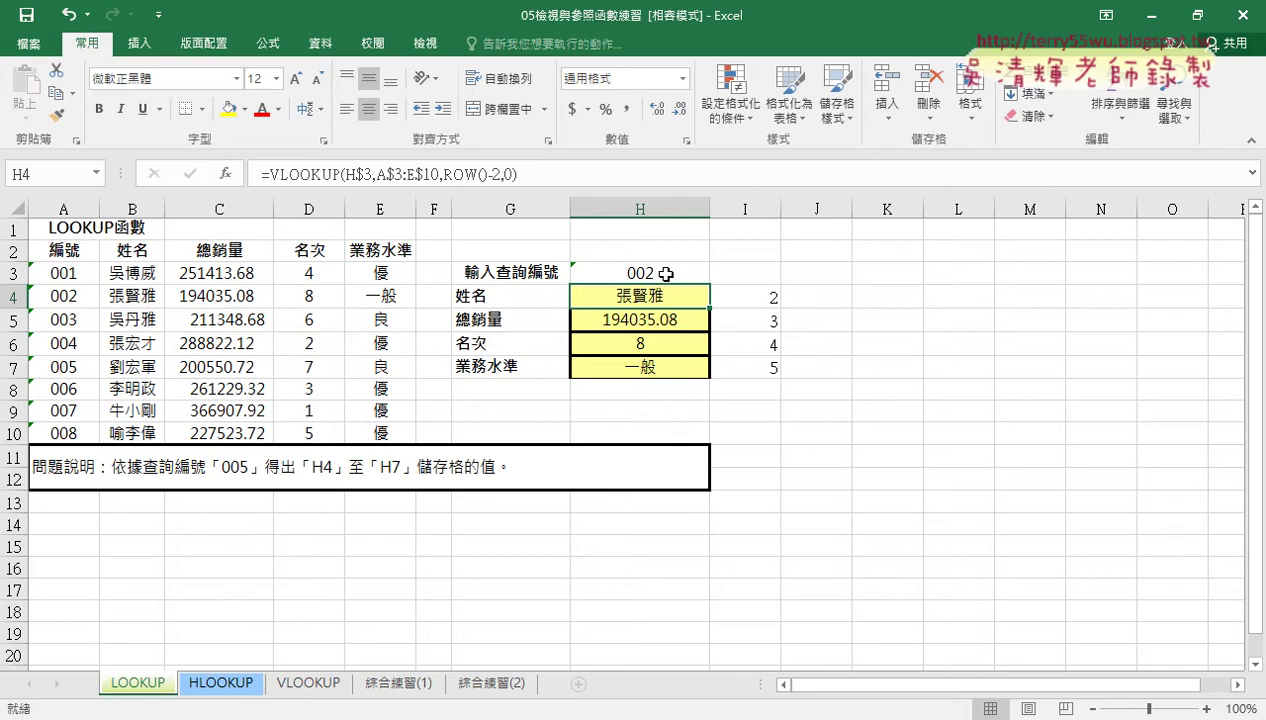
Change the lookup ID in H3 to 009, an ID missing from the table.
double_click(666, 273)
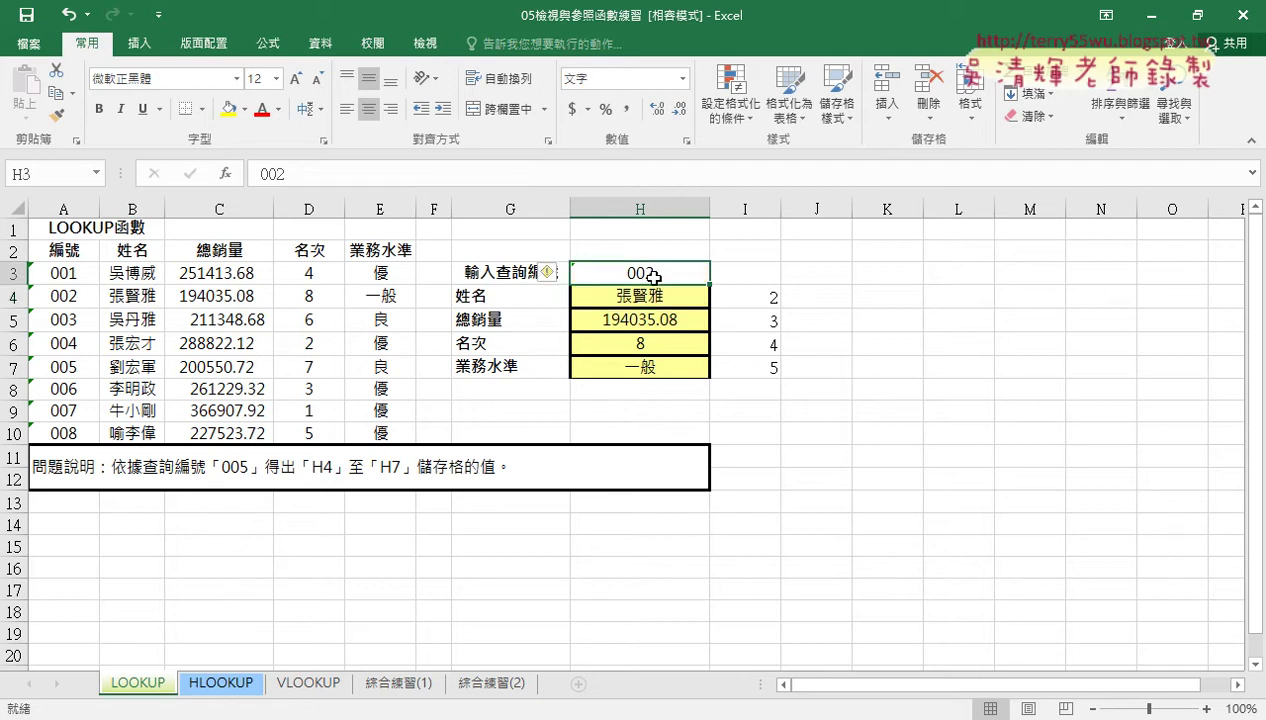
left_click_drag(645, 272, 660, 272)
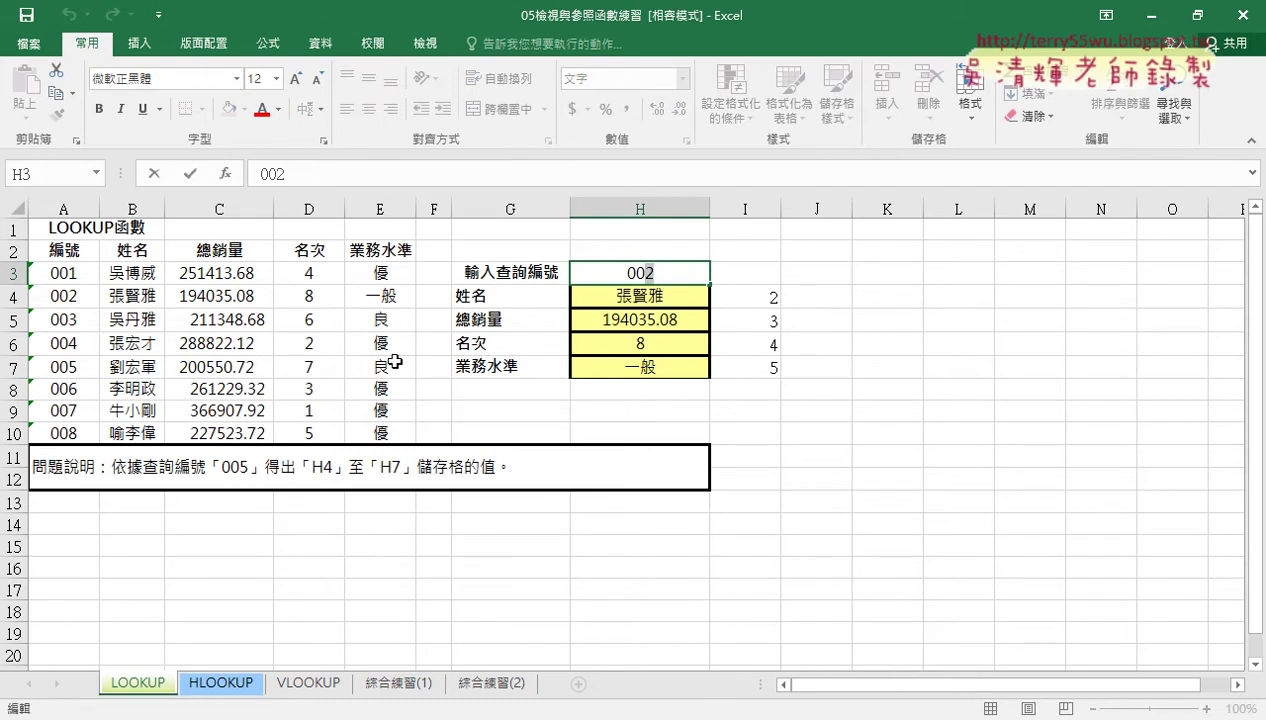
type("9")
key("Return")
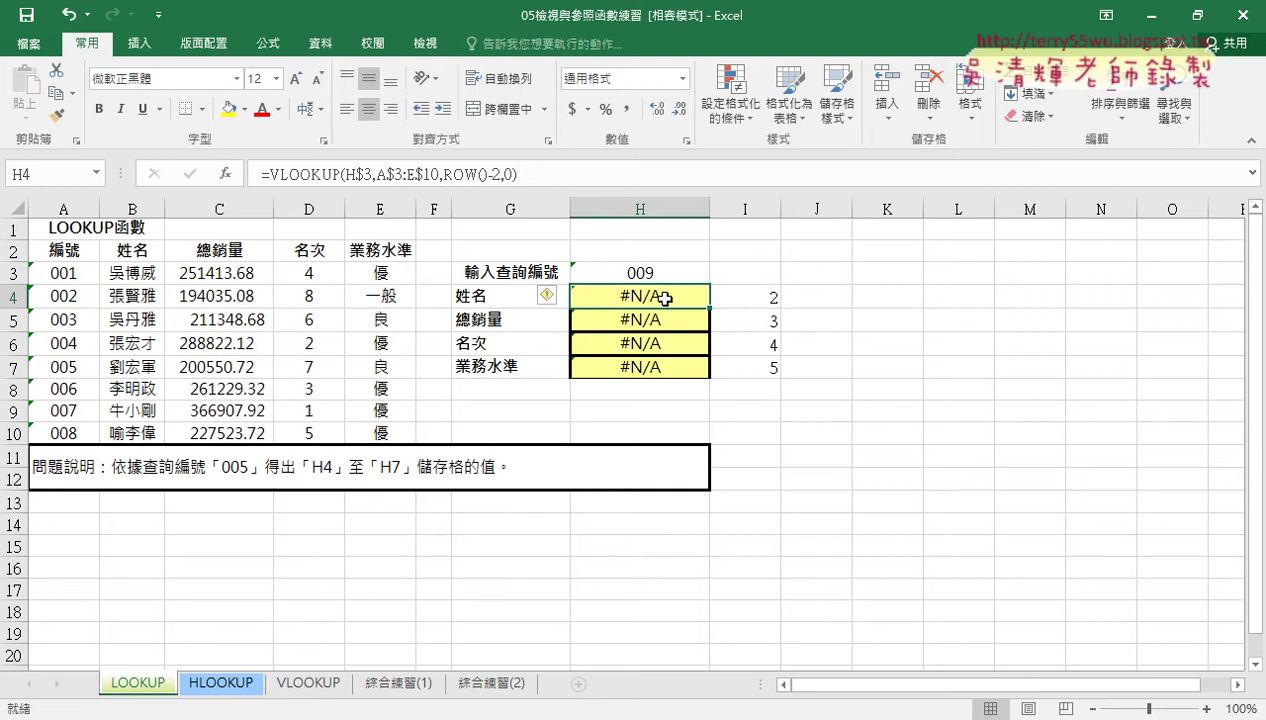
Select H4 and edit its formula right after the final 0 argument.
left_click(660, 274)
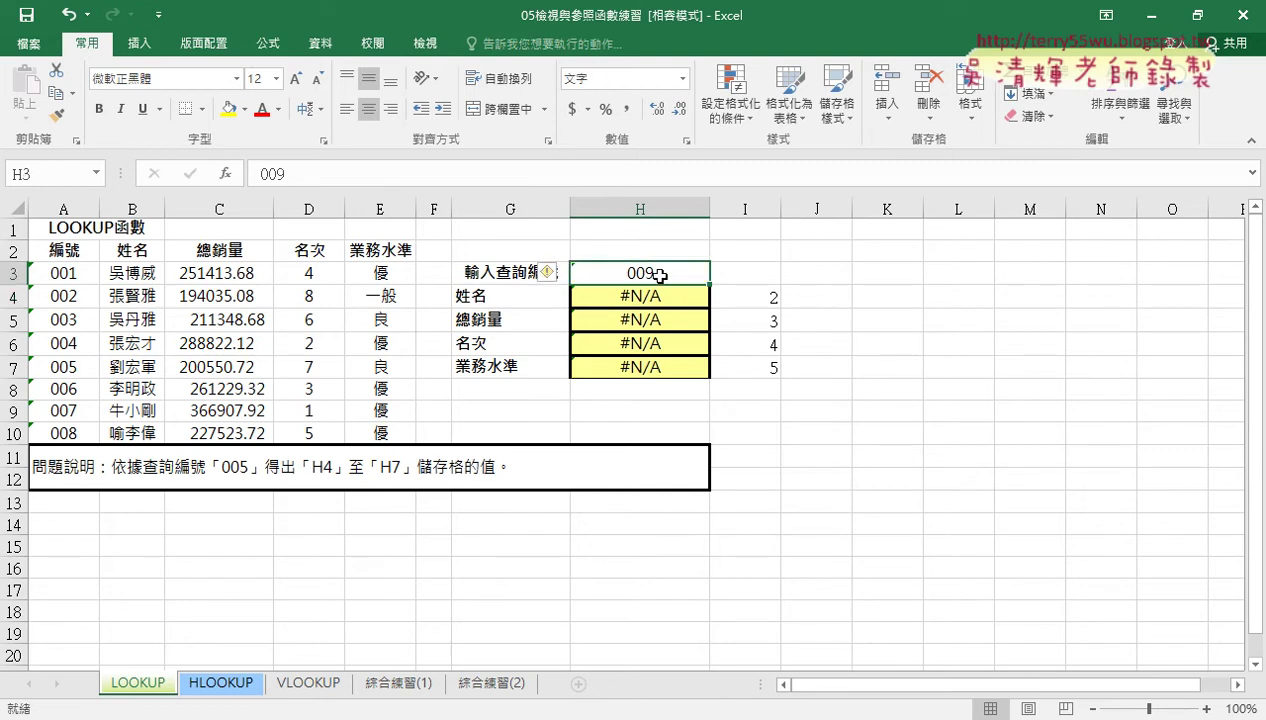
left_click(655, 296)
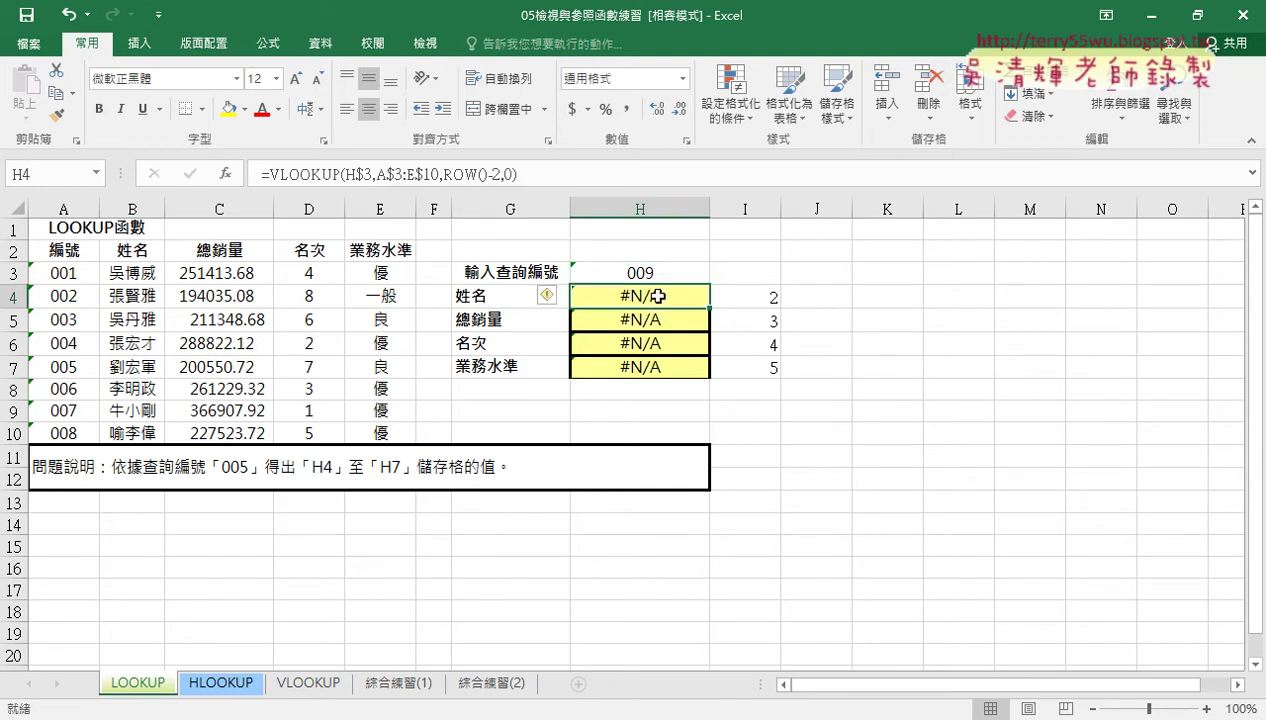
left_click(508, 175)
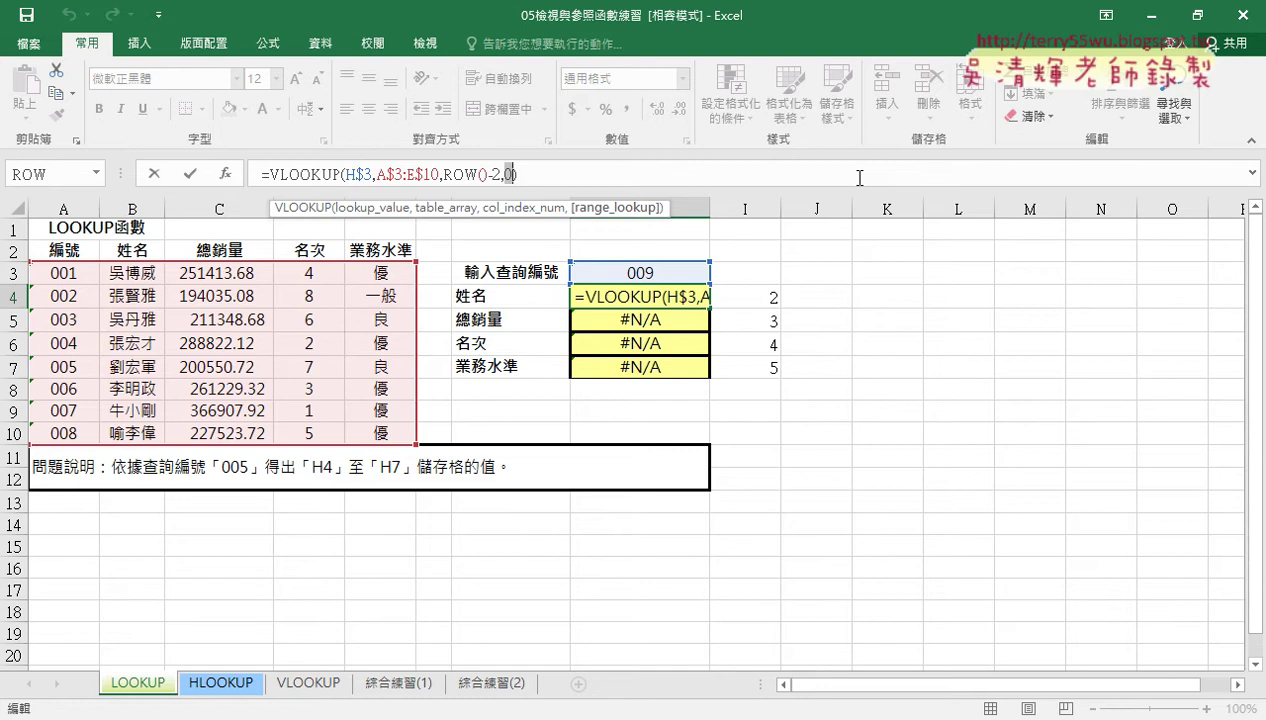
Change the VLOOKUP's last argument to 1, fill down to H7, and reselect H4 for editing.
key("BackSpace")
type("1")
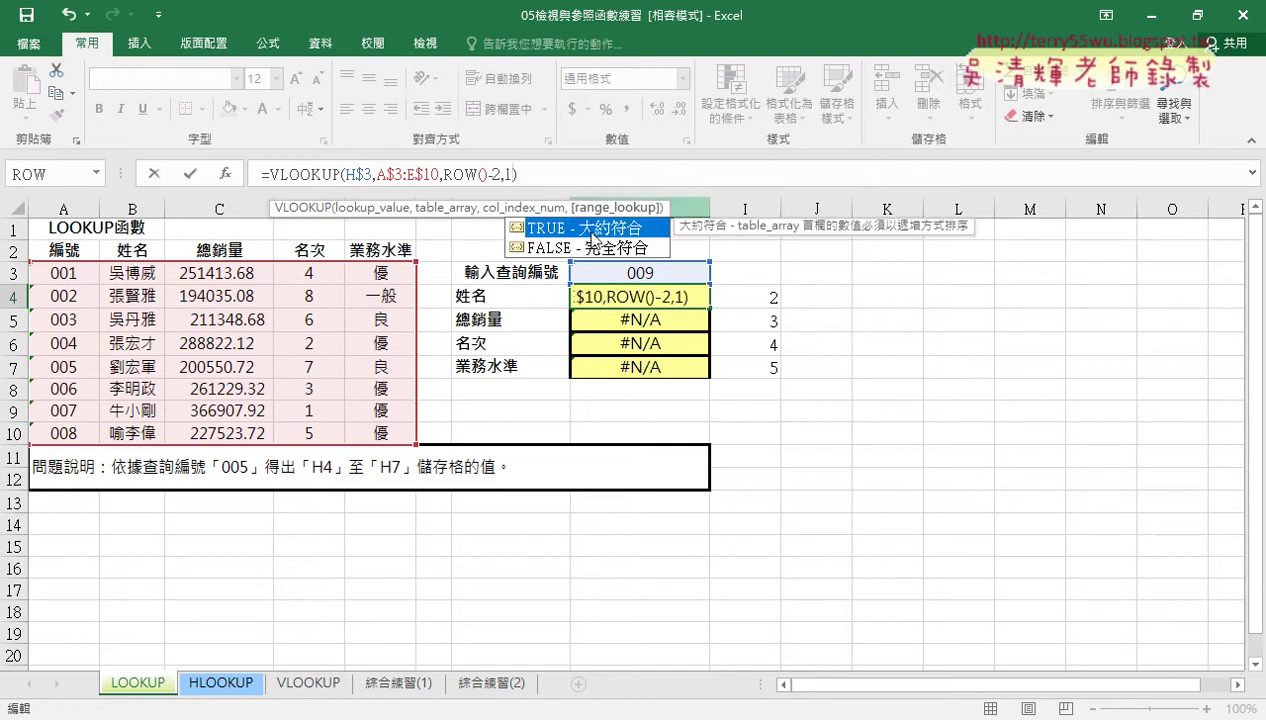
left_click(187, 179)
left_click_drag(709, 308, 710, 370)
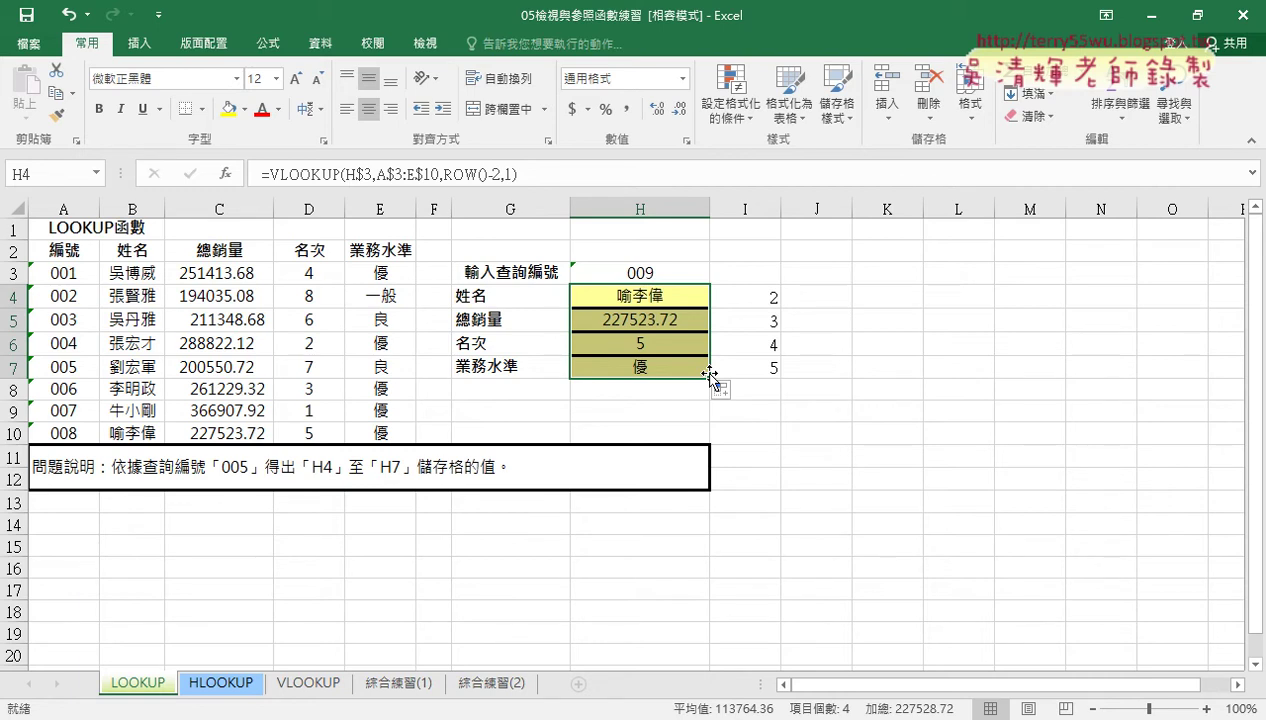
left_click(645, 292)
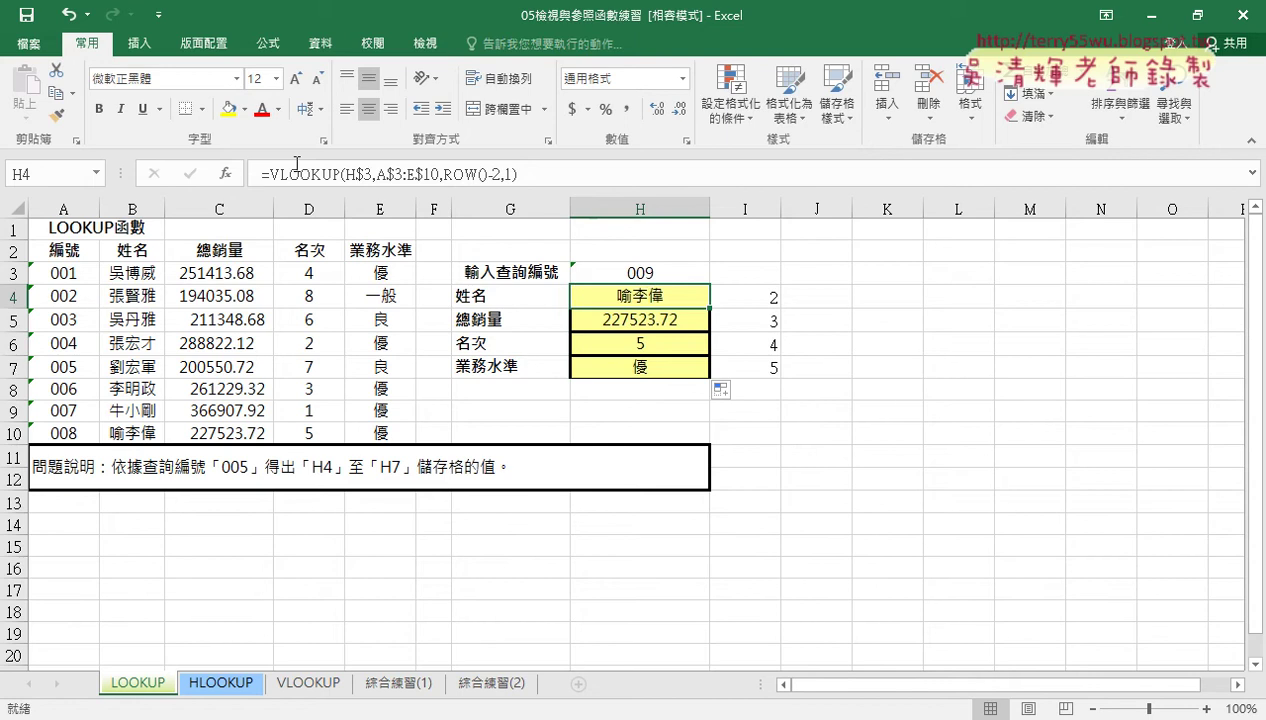
left_click(296, 163)
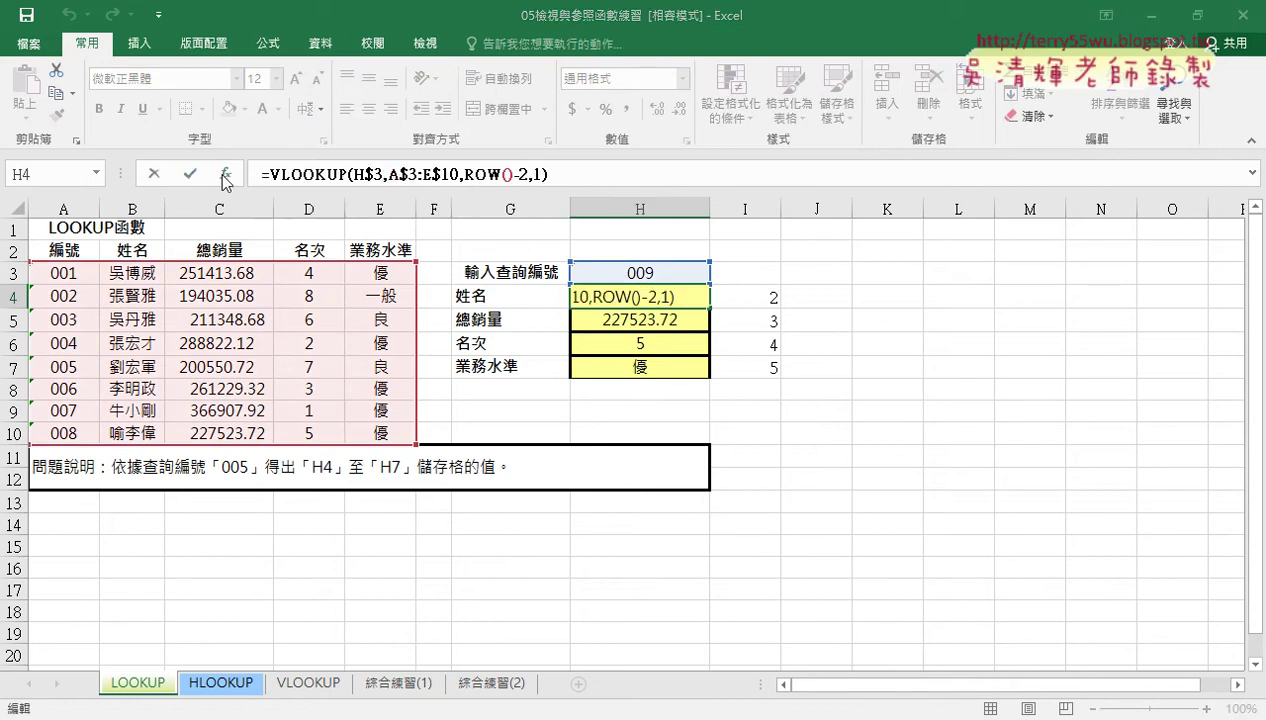
Show H4's VLOOKUP in Function Arguments and highlight Col_index_num ROW()-2, evaluating to 2.
left_click(226, 175)
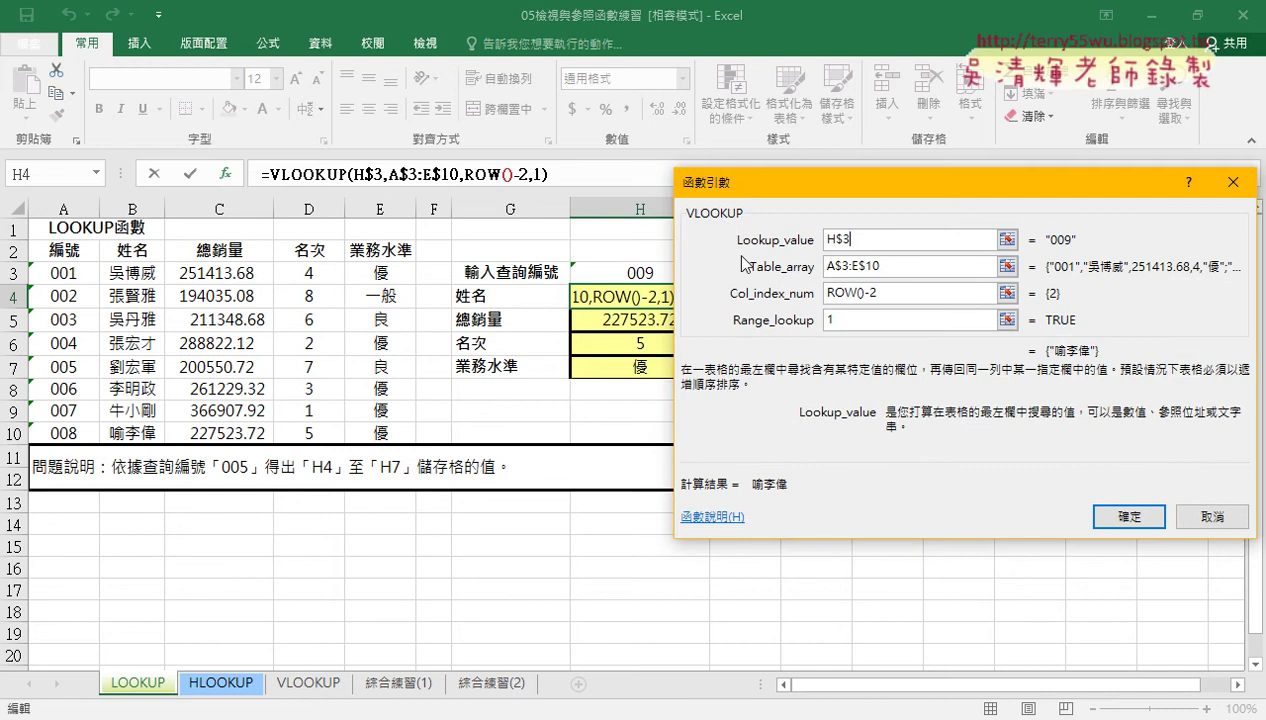
left_click_drag(882, 293, 814, 293)
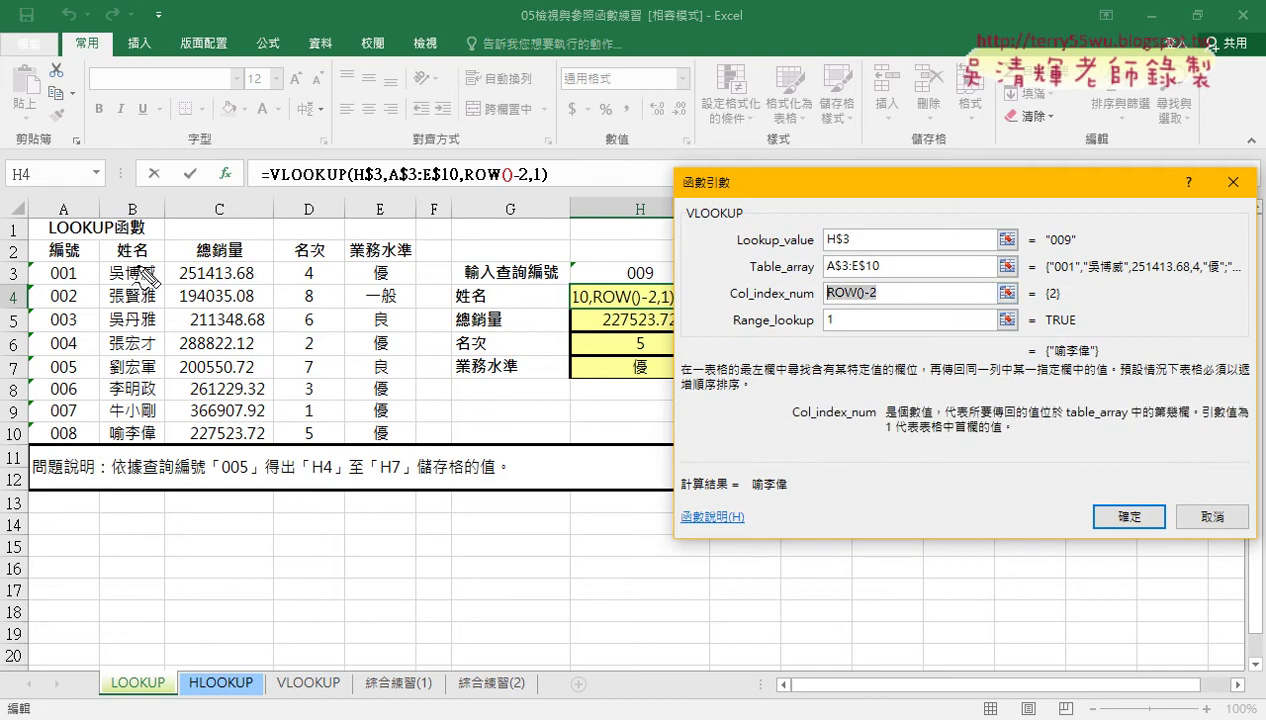
left_click_drag(138, 212, 162, 228)
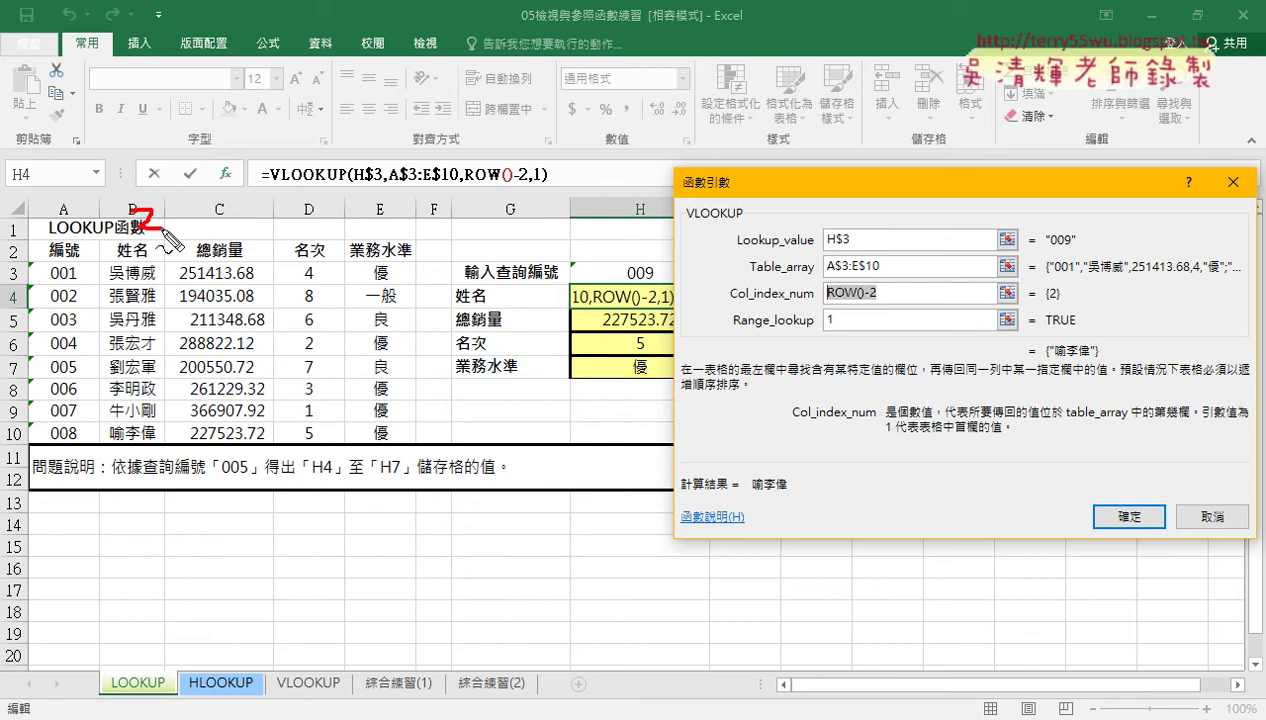
mouse_move(383, 198)
left_mouse_down()
mouse_move(419, 218)
mouse_move(441, 195)
left_mouse_up()
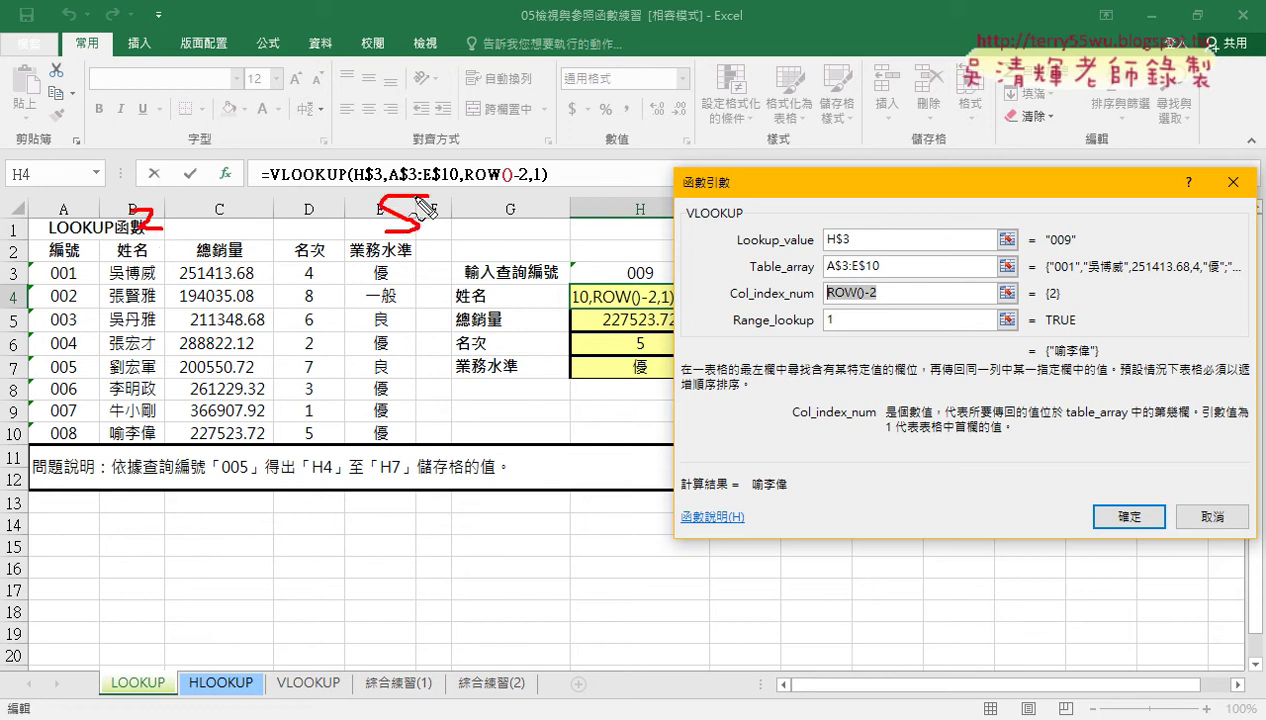
mouse_move(705, 297)
left_mouse_down()
mouse_move(714, 378)
mouse_move(732, 378)
left_mouse_up()
left_click_drag(414, 252, 90, 257)
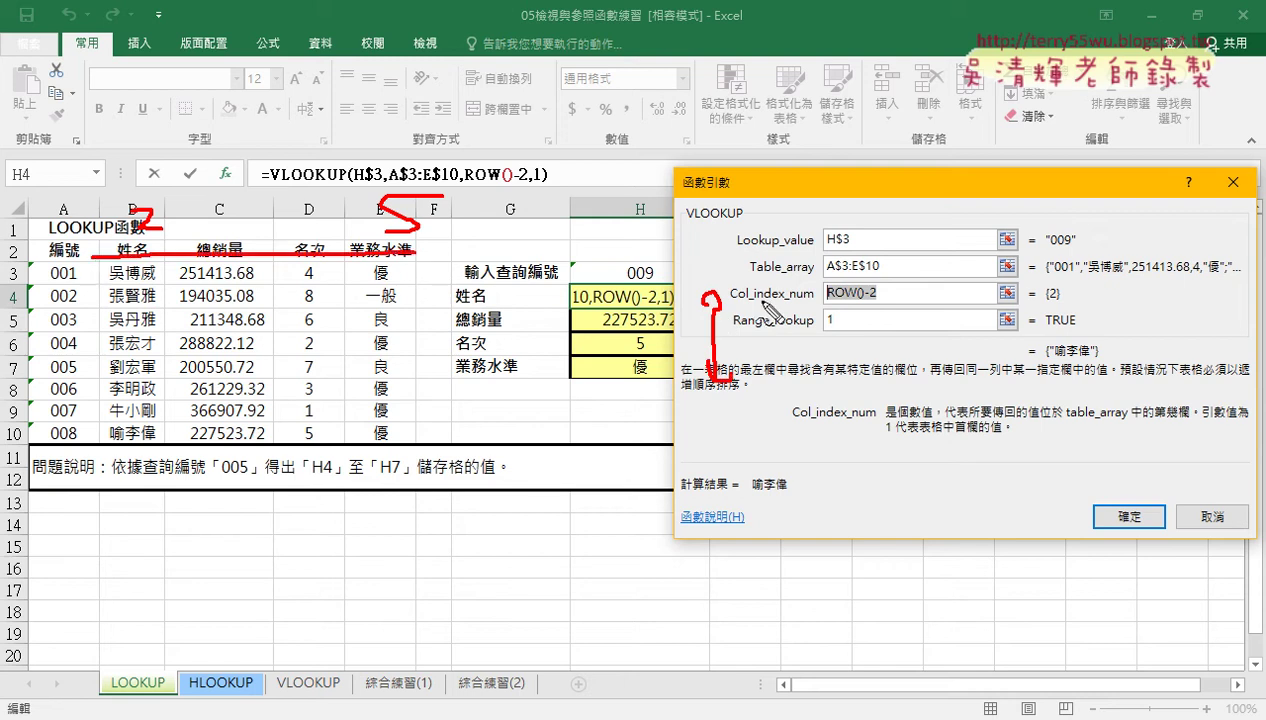
mouse_move(830, 321)
left_mouse_down()
mouse_move(854, 318)
mouse_move(866, 298)
left_mouse_up()
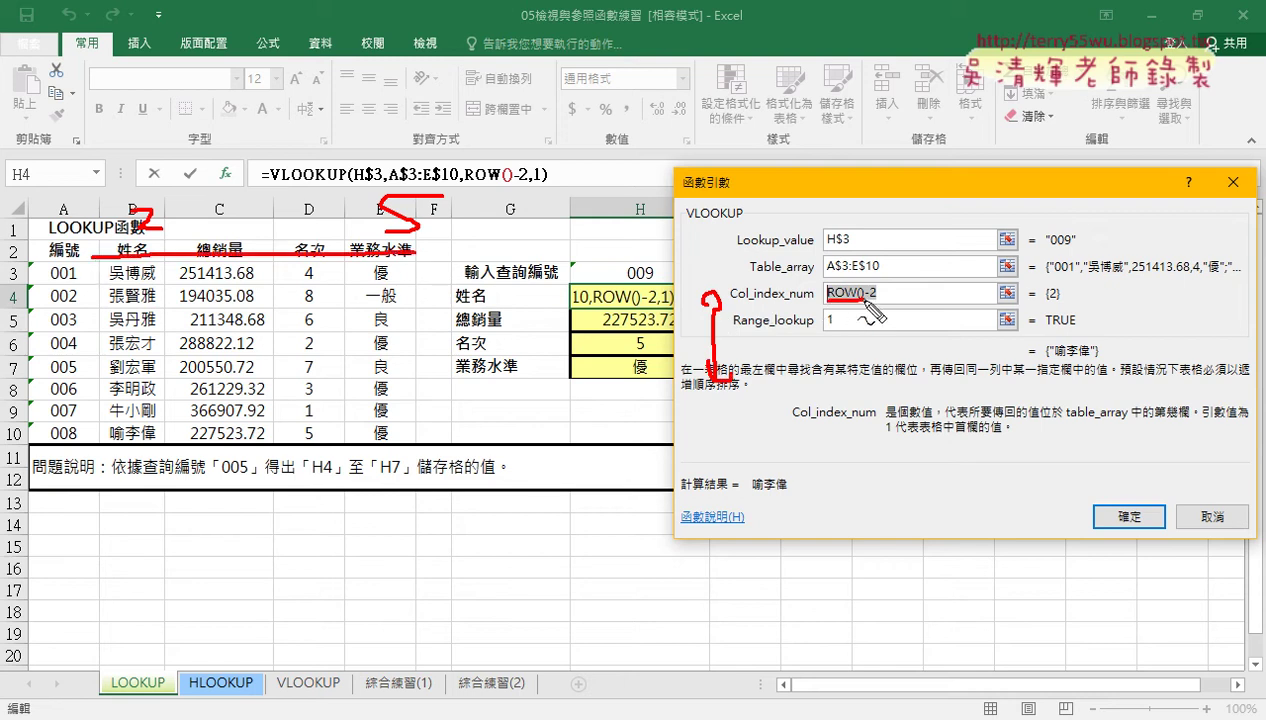